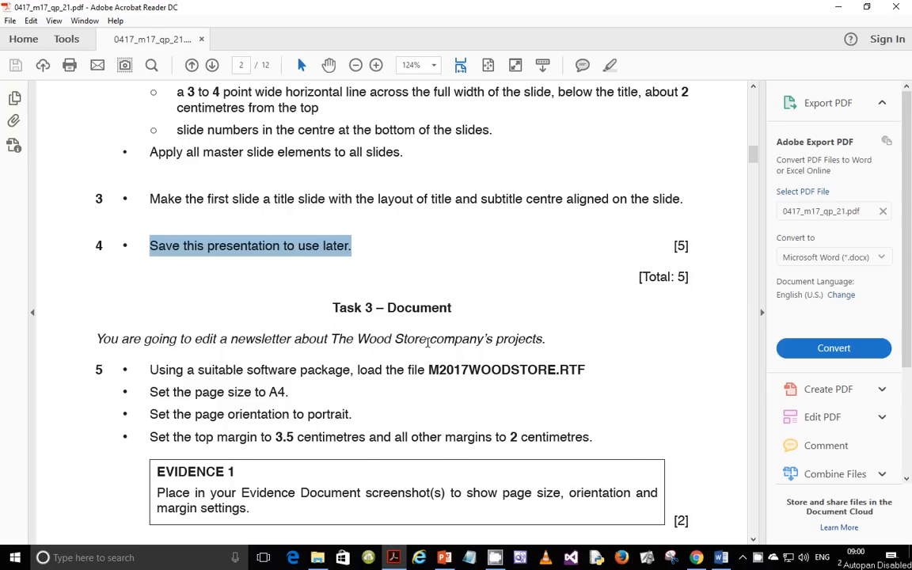
Step: Scroll the exam PDF to the Task 3 instructions and switch to the Tutorials folder
scroll(412, 345, down, 3)
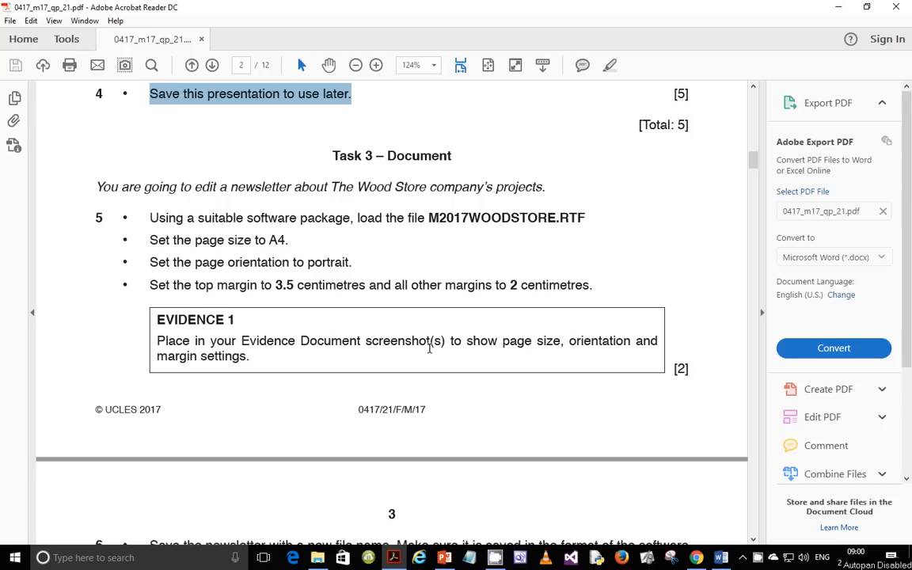
key(alt+Tab)
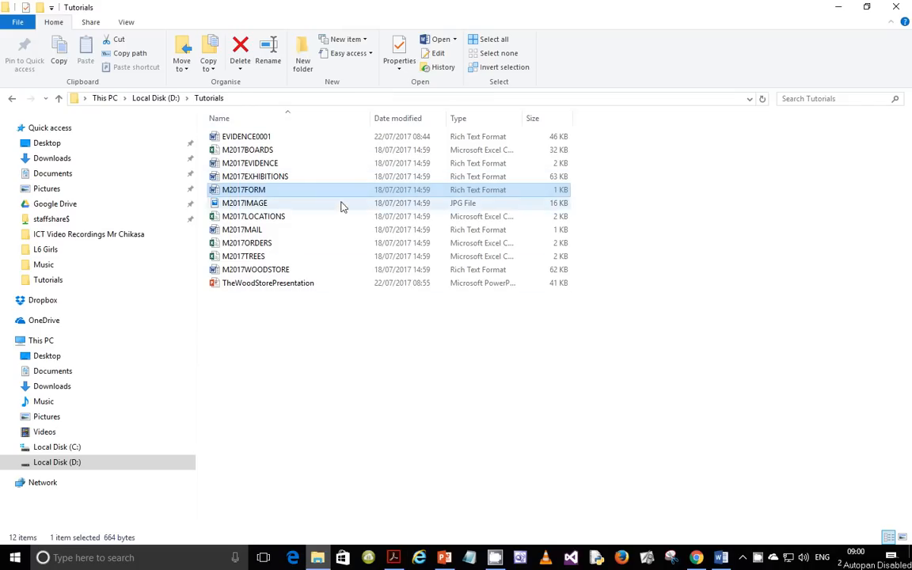
Step: Open M2017WOODSTORE from the Tutorials folder in Word and enable editing
double_click(285, 270)
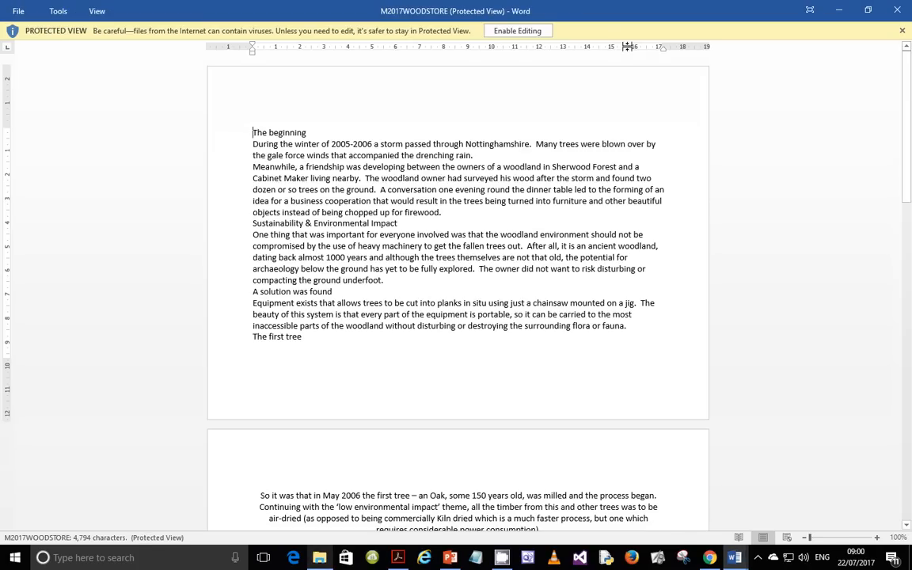
click(530, 36)
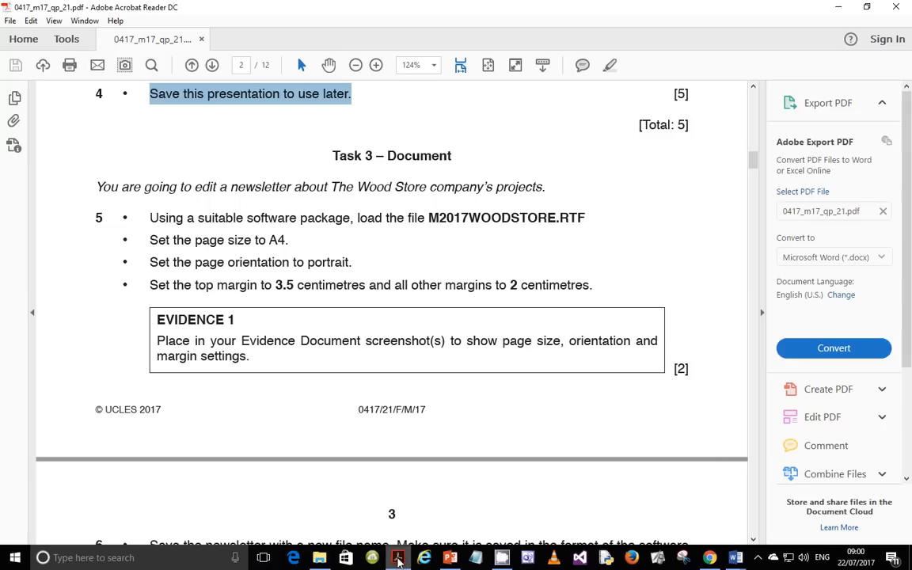
Step: Read the A4, portrait, 3.5 cm top and 2 cm margin requirements after dismissing the sale popup
click(398, 557)
click(155, 239)
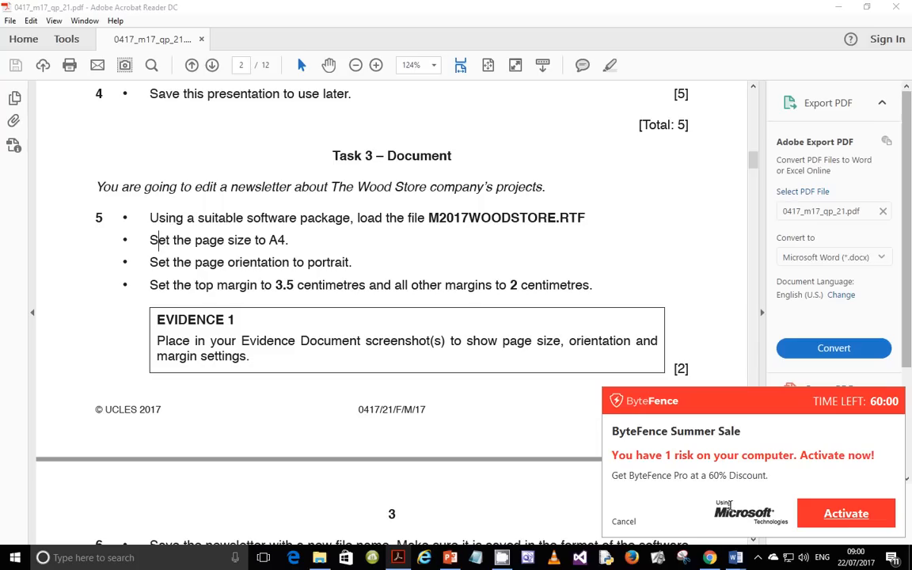
click(623, 521)
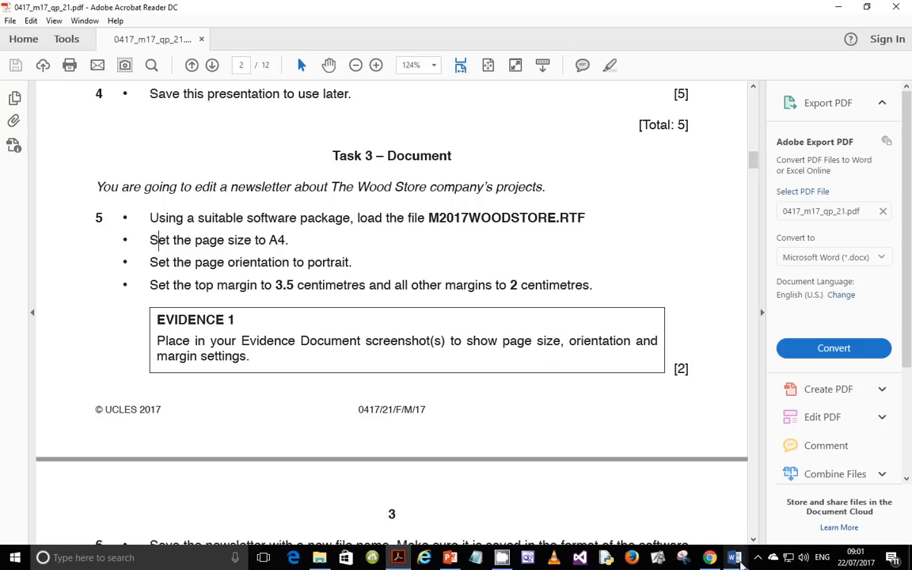
click(736, 559)
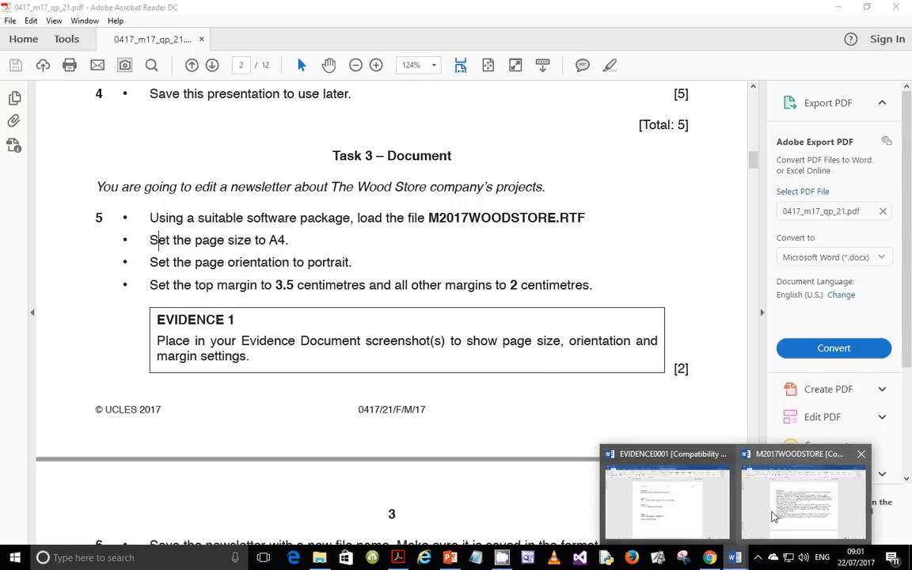
Step: In Page Setup, set the paper size to A4 and the orientation to portrait
click(796, 511)
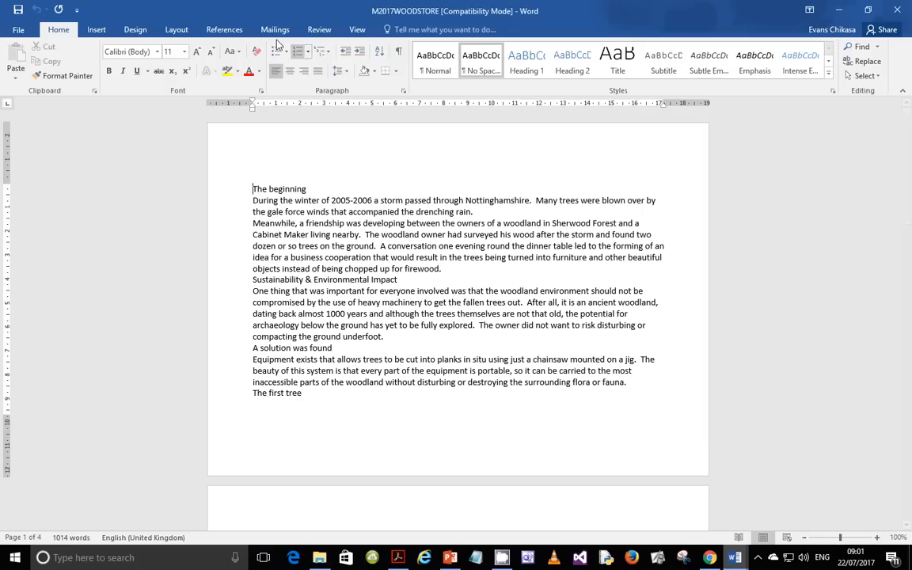
click(178, 31)
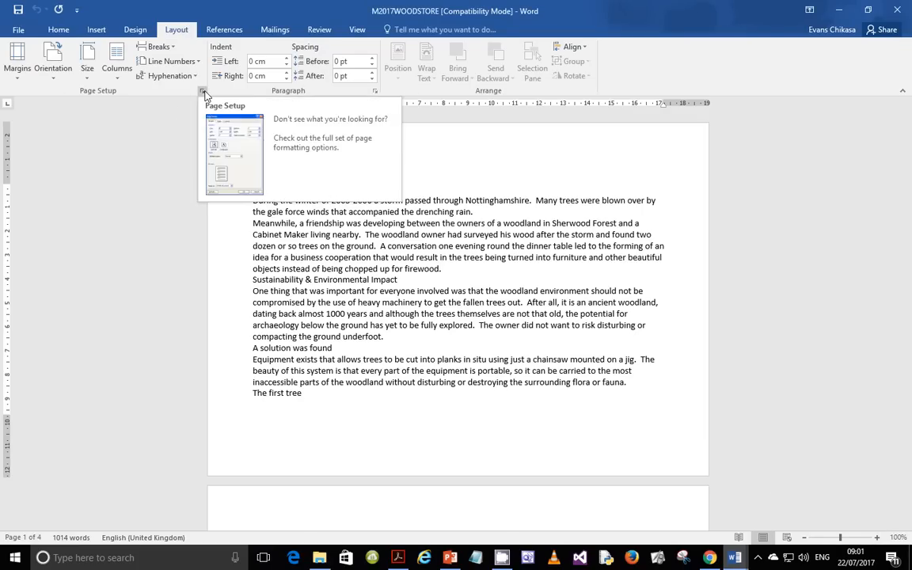
click(203, 91)
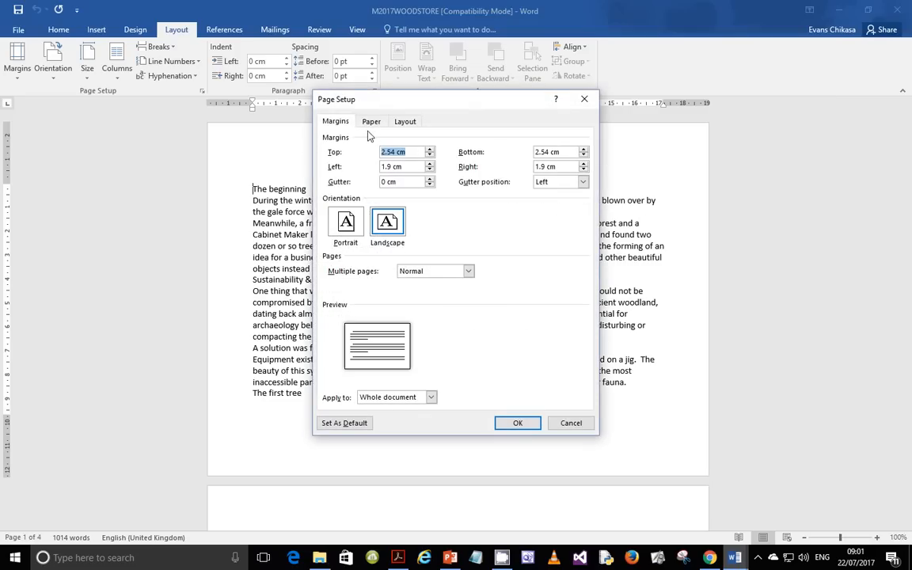
click(371, 122)
click(445, 152)
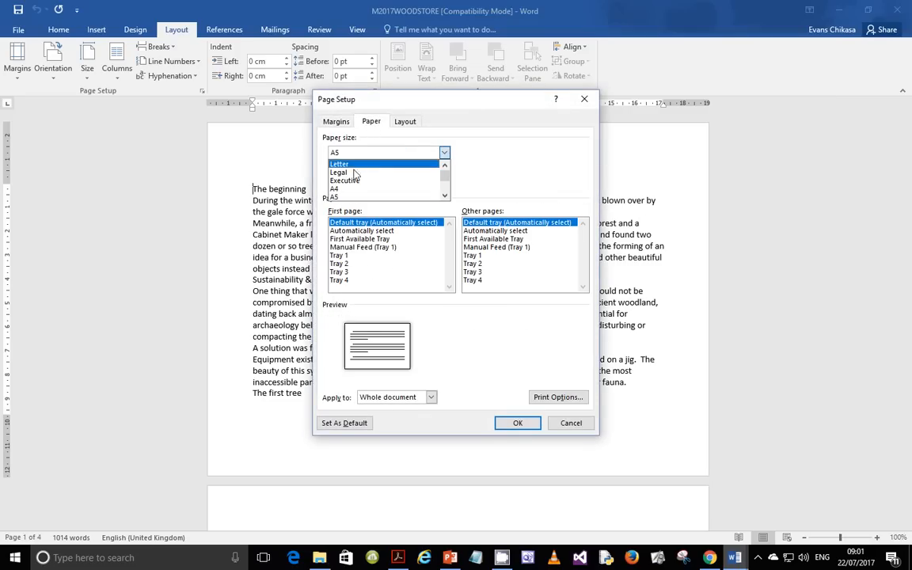
click(340, 188)
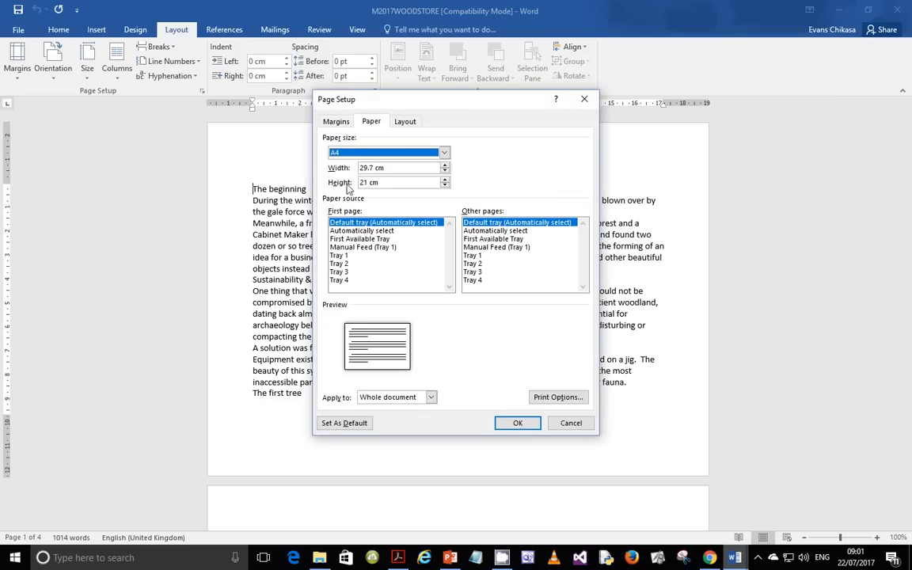
click(334, 121)
click(348, 234)
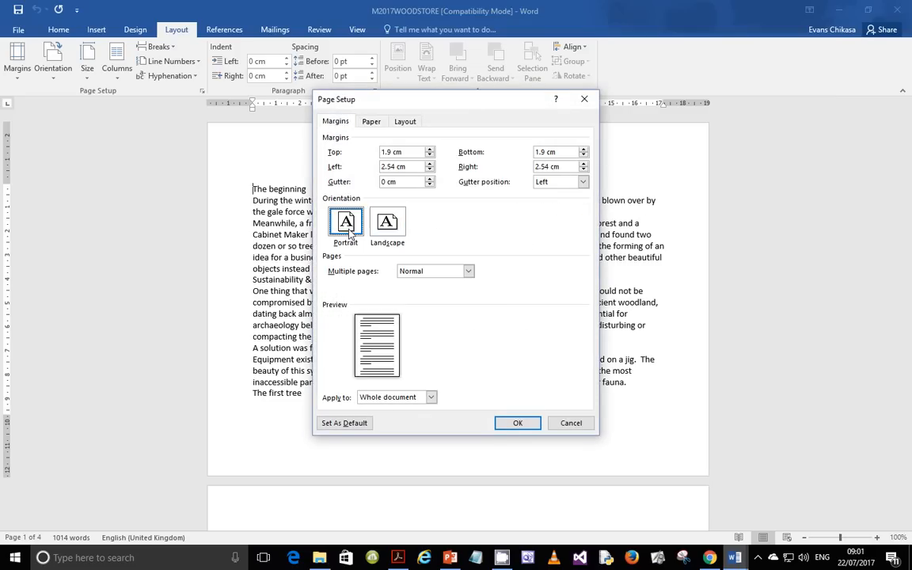
Step: Set a 3.5 cm top margin and 2 cm left, right and bottom margins, then apply
drag(413, 153, 367, 150)
text(3.5)
key(Tab)
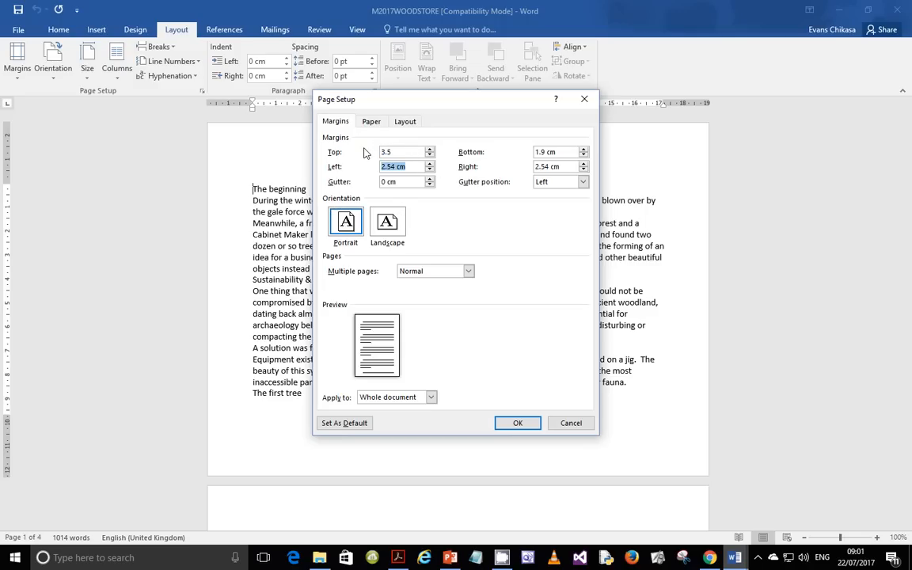
text(2)
drag(571, 152, 509, 171)
text(22)
click(398, 557)
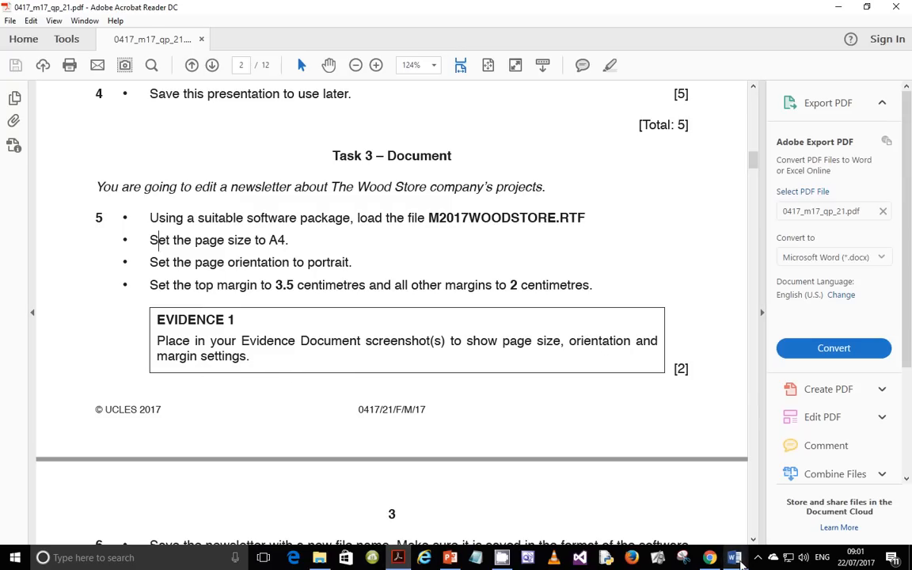
mouse_move(736, 559)
click(818, 492)
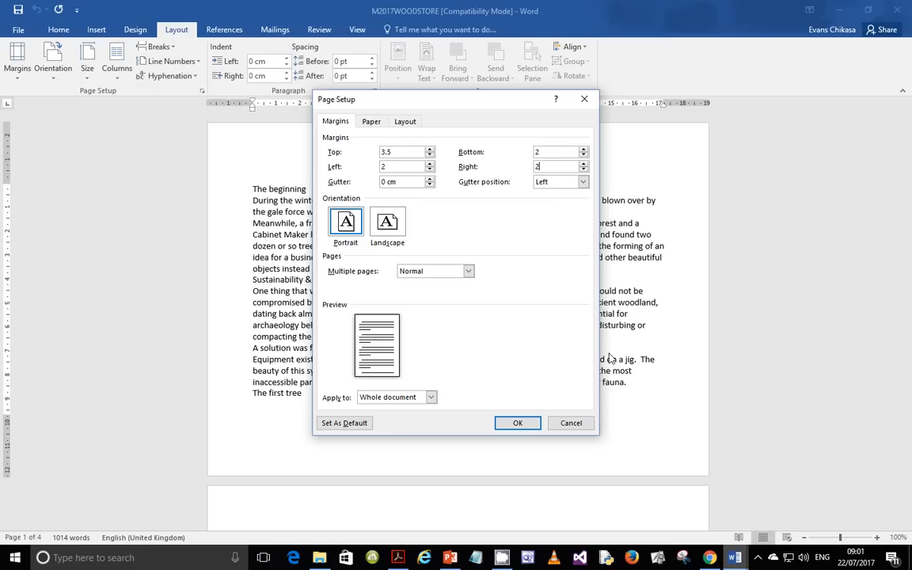
click(522, 423)
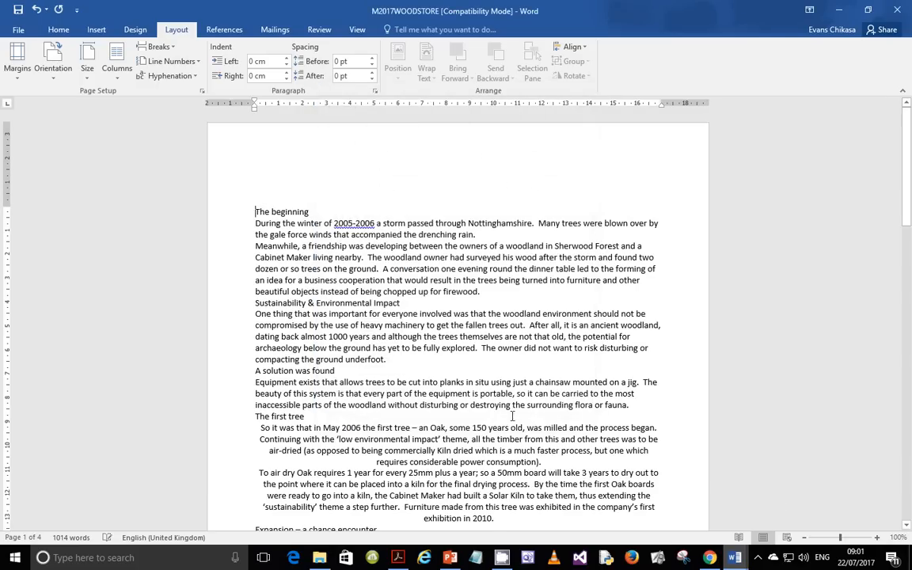
Step: Reopen Page Setup on its paper settings showing A4 at 21 × 29.7 cm
click(203, 92)
click(371, 121)
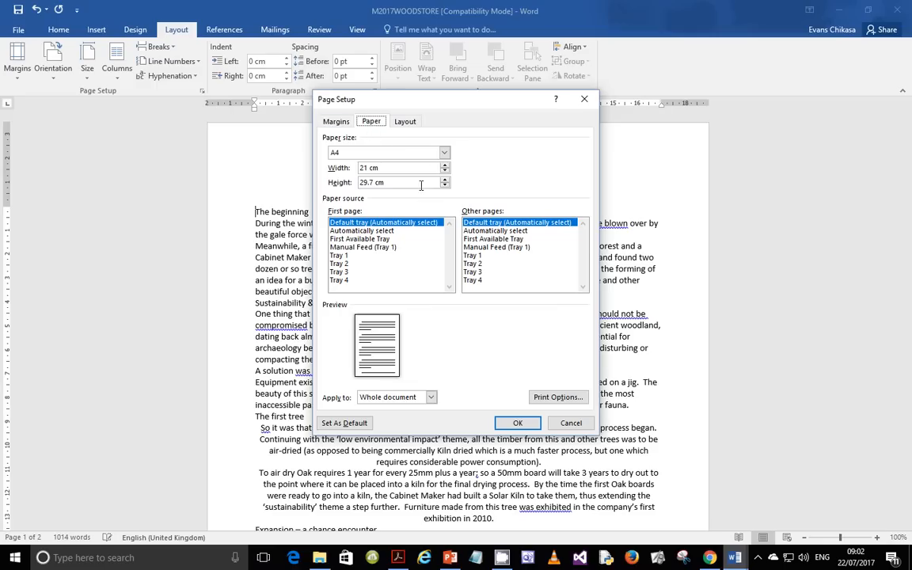
key(super+shift+s)
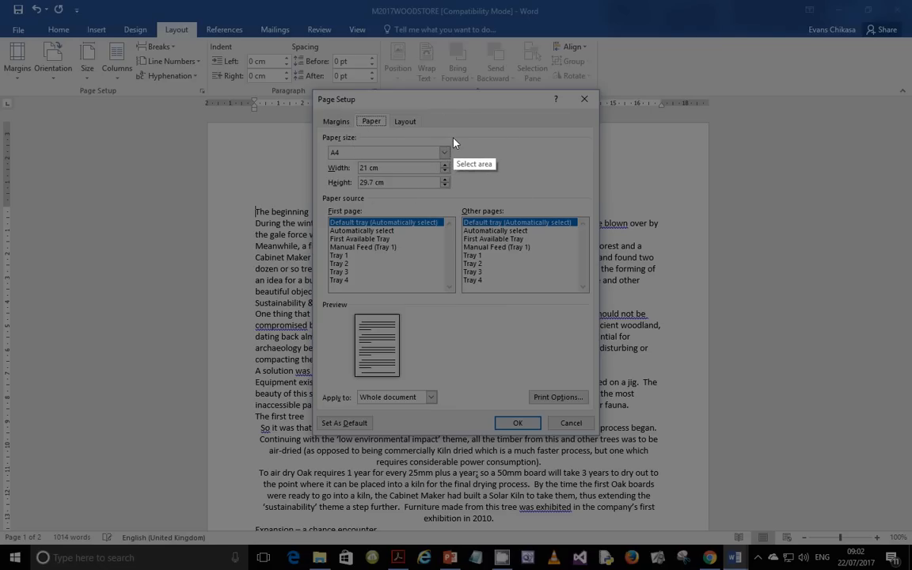
key(Escape)
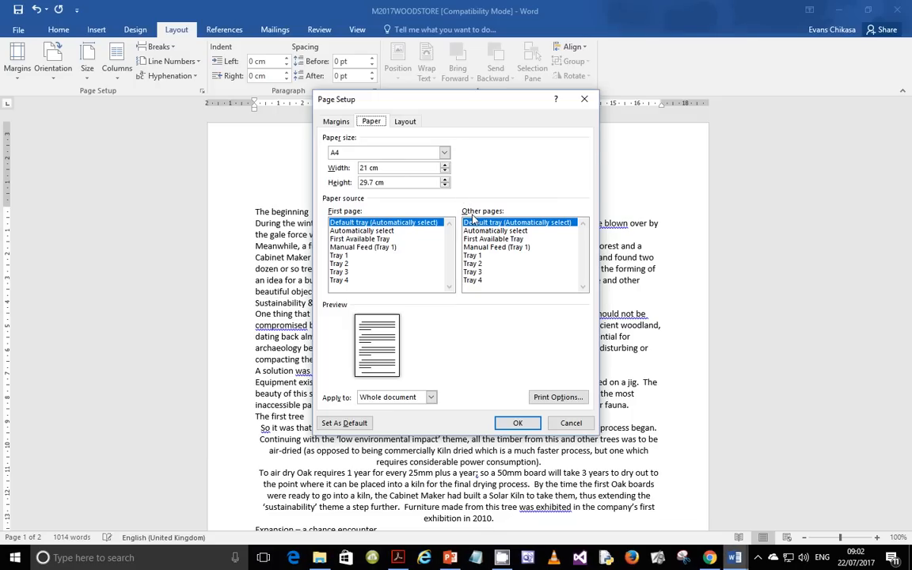
Step: Launch Snipping Tool by searching 'sni' in the Start menu
click(15, 557)
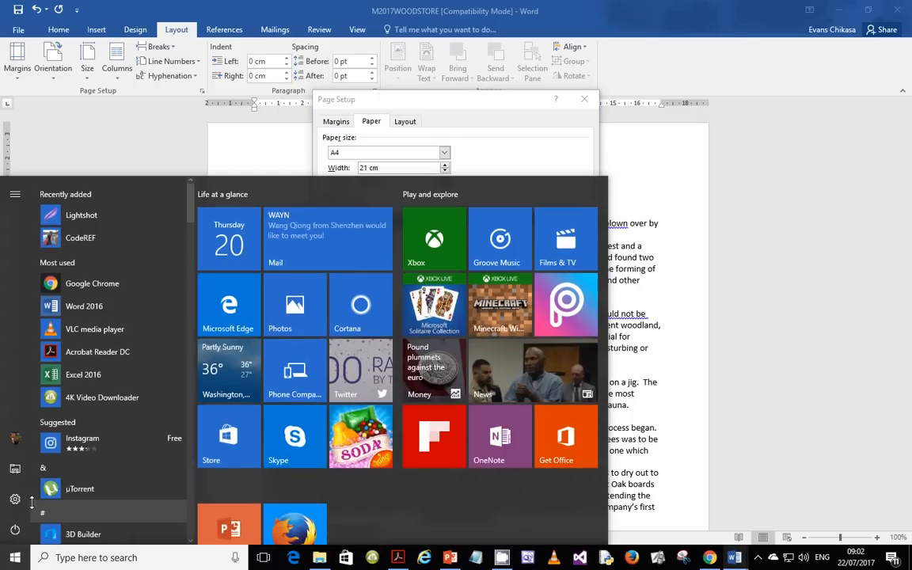
text(sni)
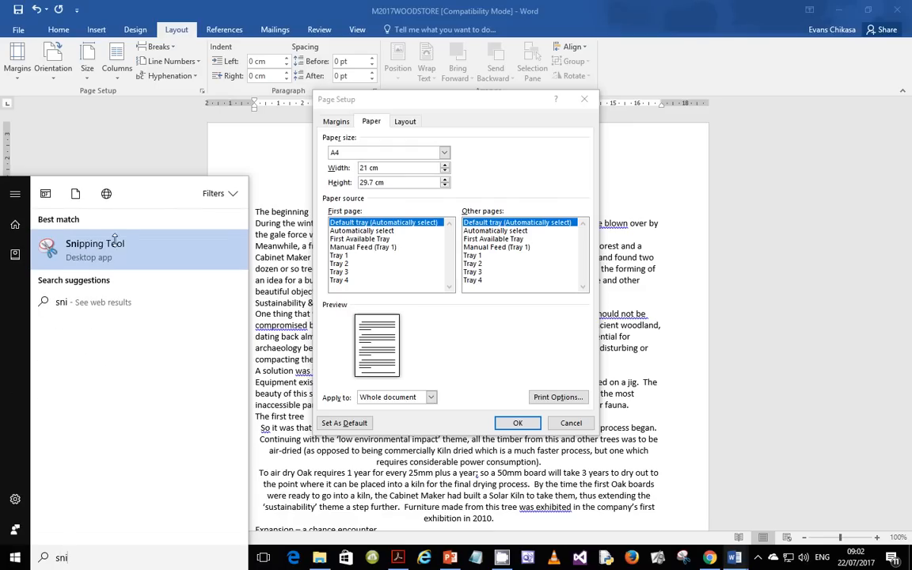
click(684, 559)
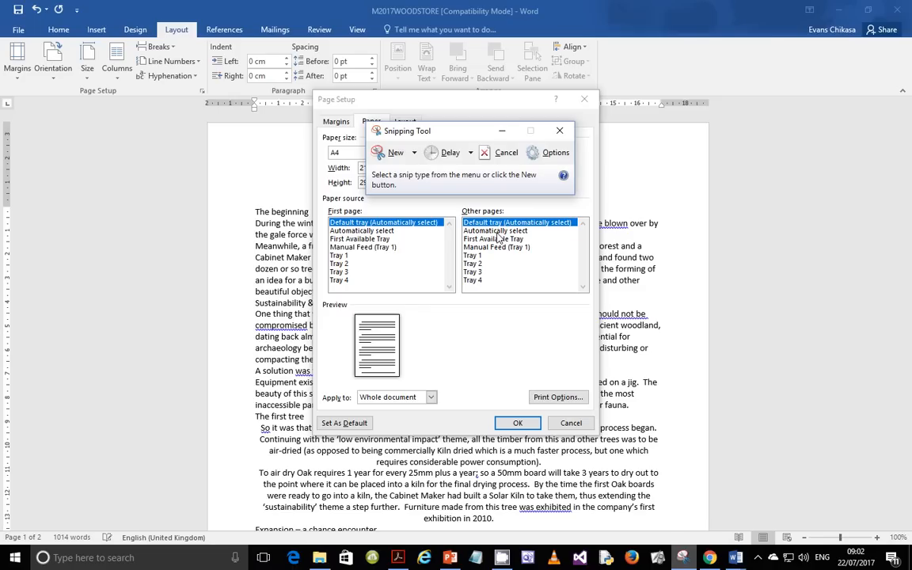
Step: Take a rectangular snip around the Page Setup dialog showing A4 paper
click(413, 152)
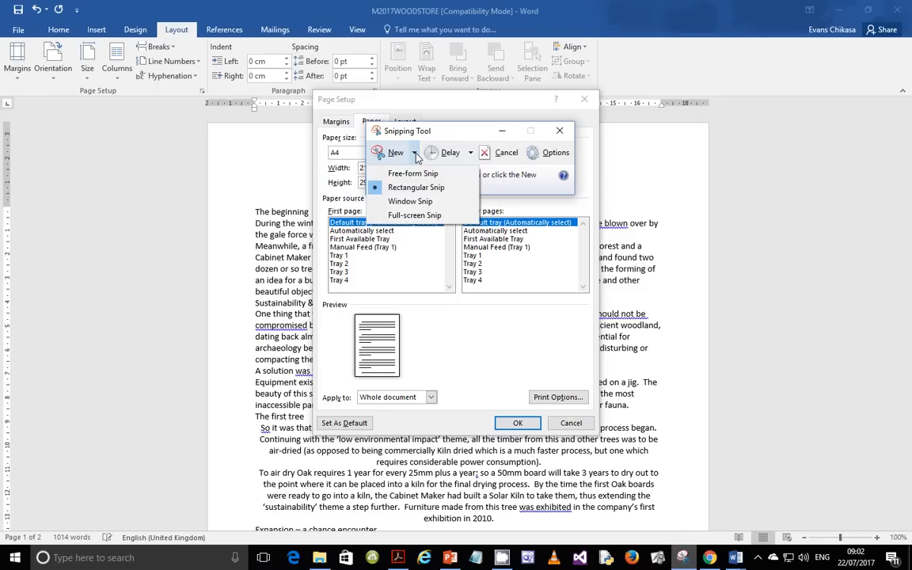
click(419, 201)
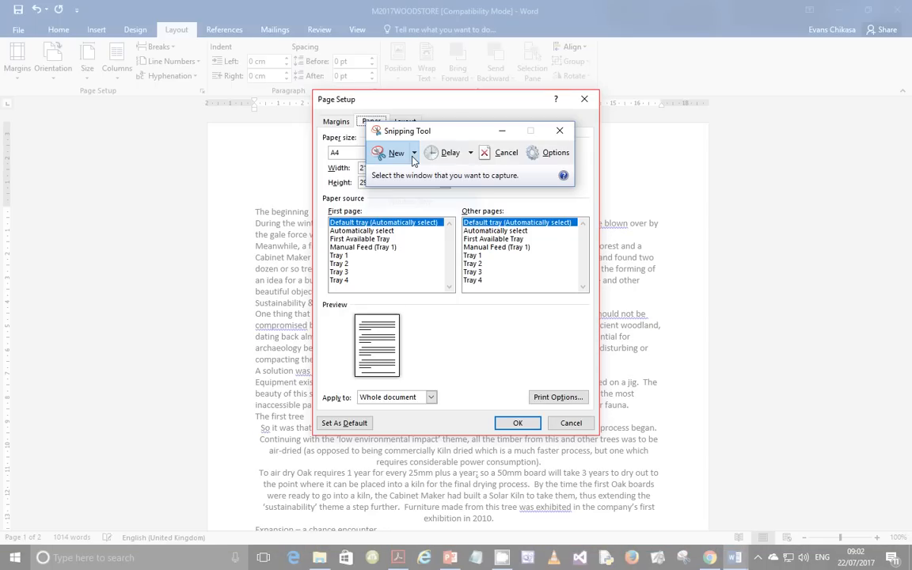
click(413, 152)
click(409, 201)
click(416, 153)
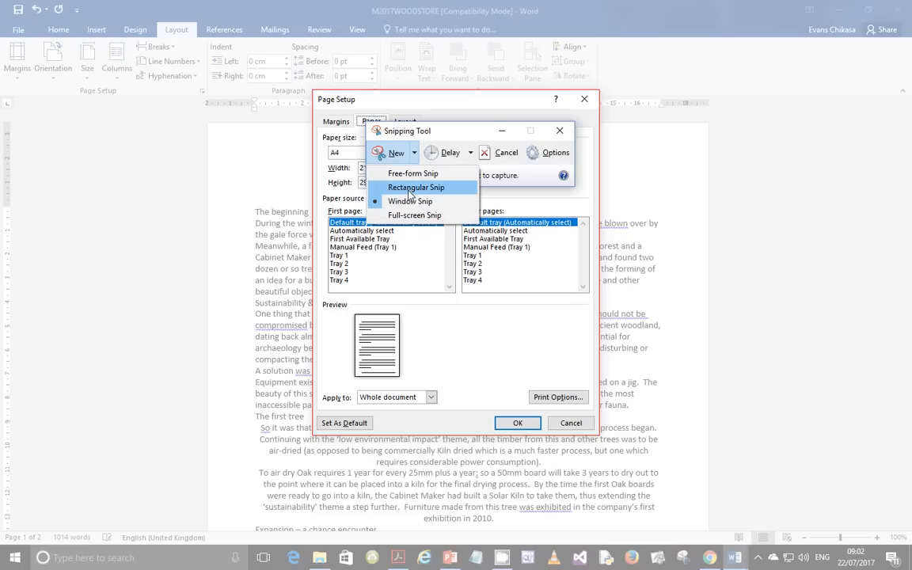
click(408, 191)
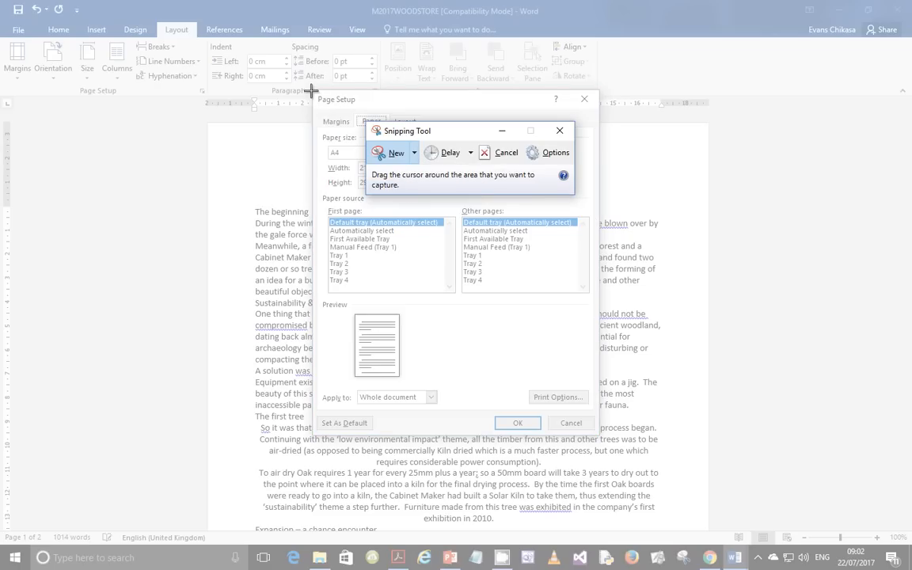
drag(315, 93, 599, 433)
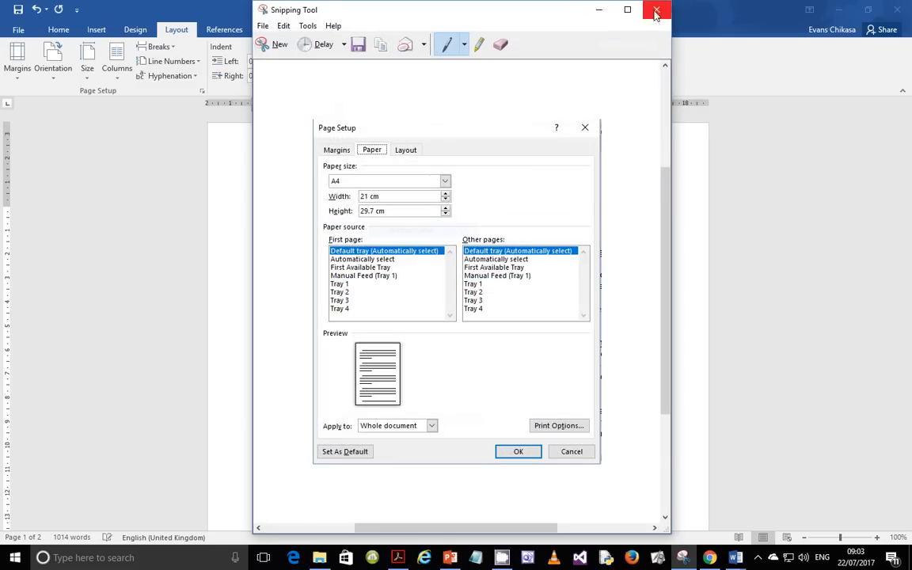
Step: Discard the rectangular snip and take a window snip of the Page Setup paper settings
click(656, 10)
click(514, 281)
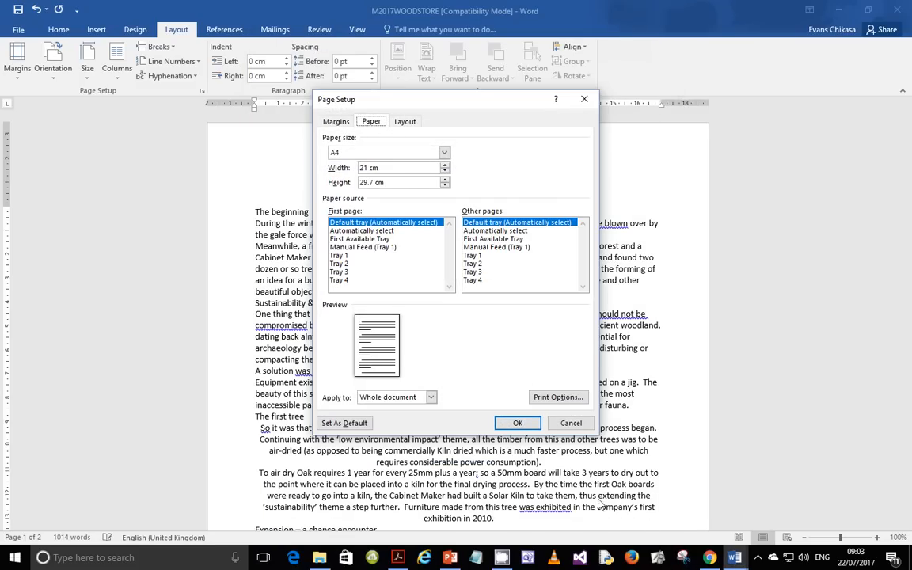
click(683, 557)
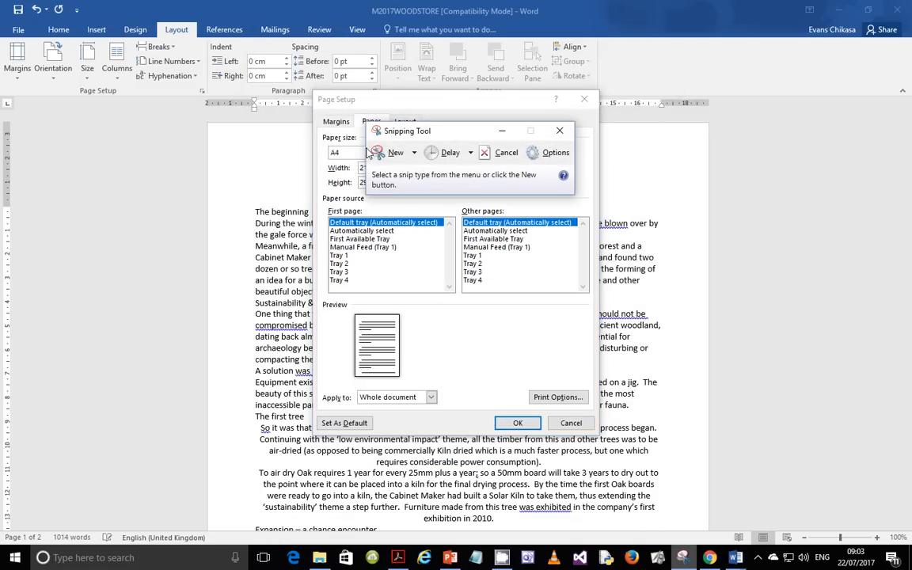
click(414, 152)
click(409, 203)
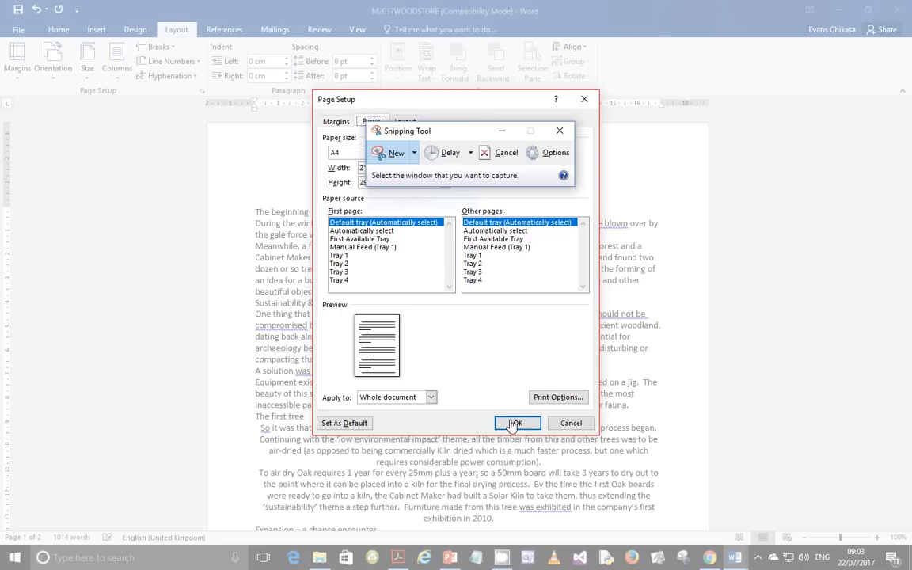
click(416, 158)
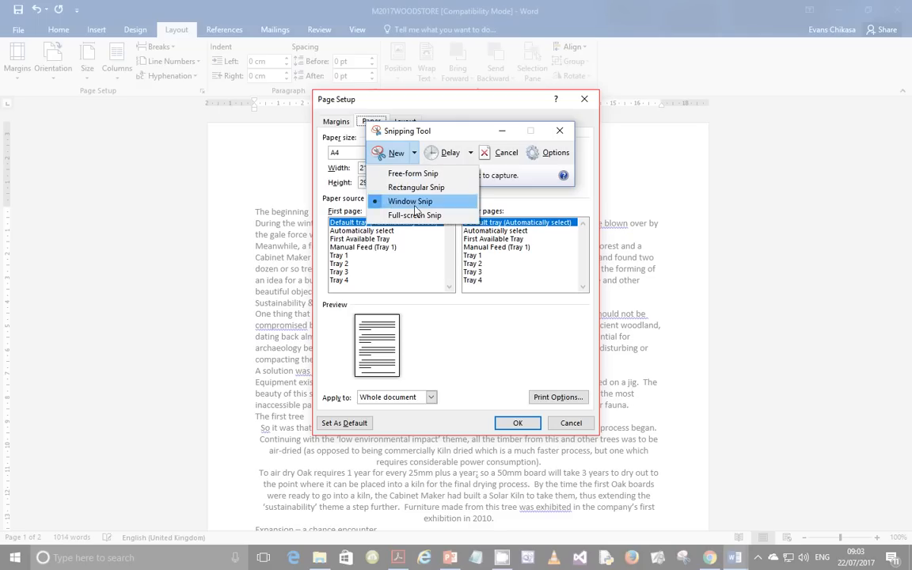
click(418, 199)
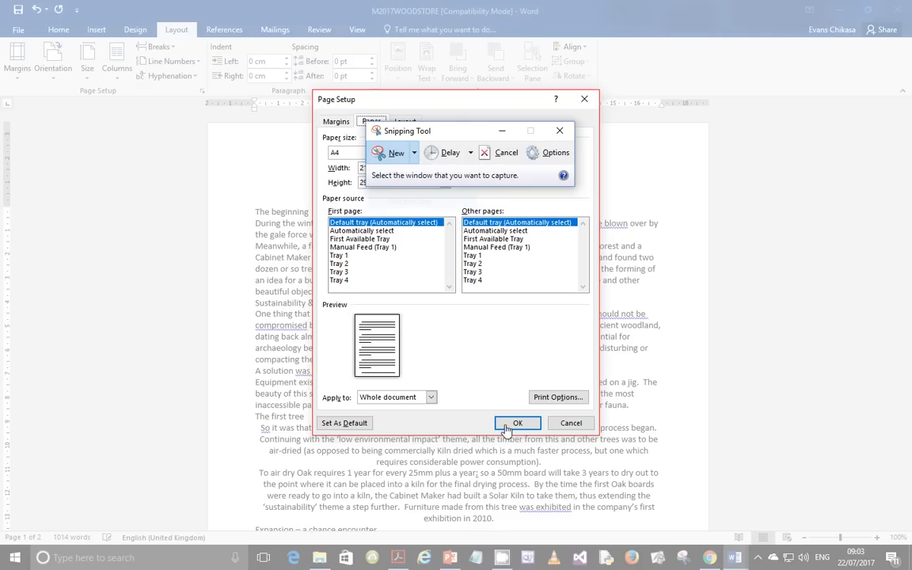
click(455, 388)
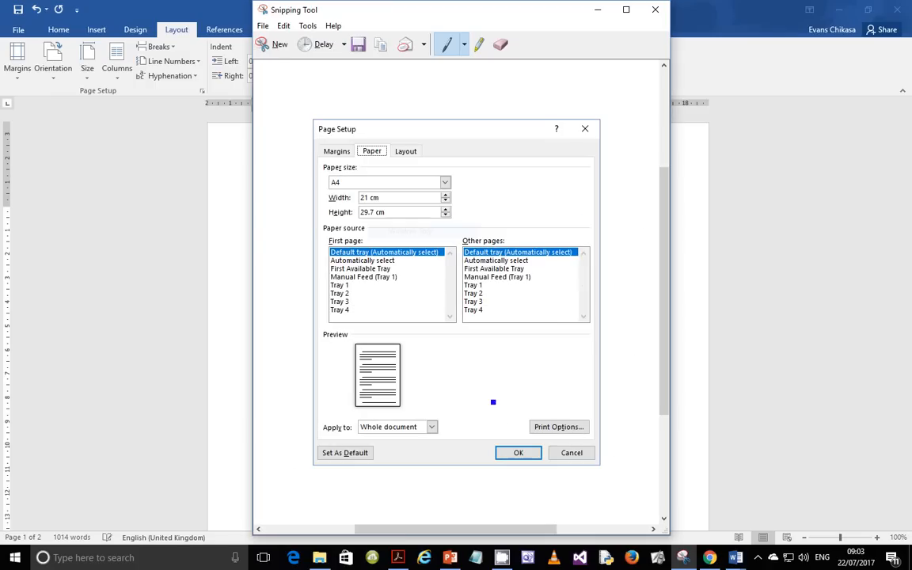
Step: Copy the Page Setup snip and return to the M2017WOODSTORE newsletter
click(381, 48)
mouse_move(734, 557)
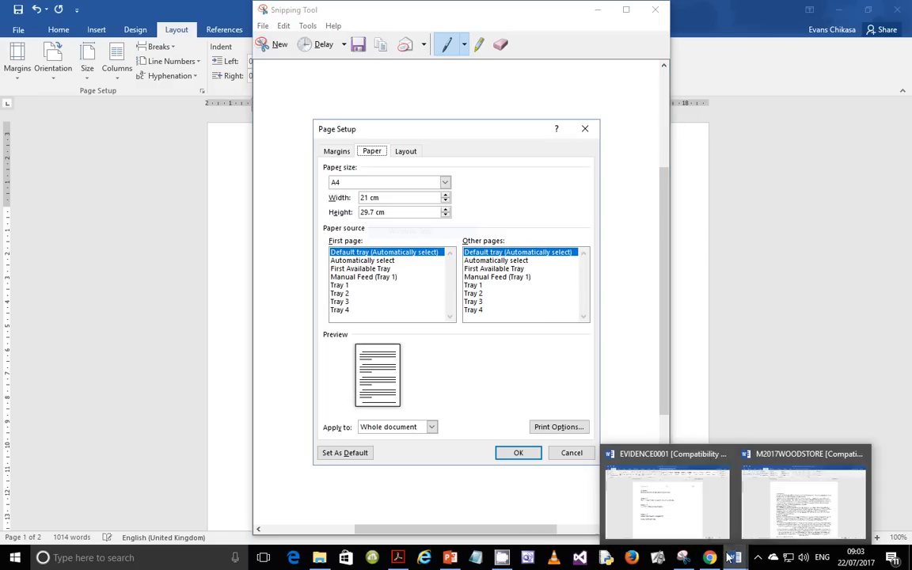
click(656, 495)
Step: Close Page Setup and paste the A4 snip over EVIDENCE0001's Evidence 1 line
click(518, 422)
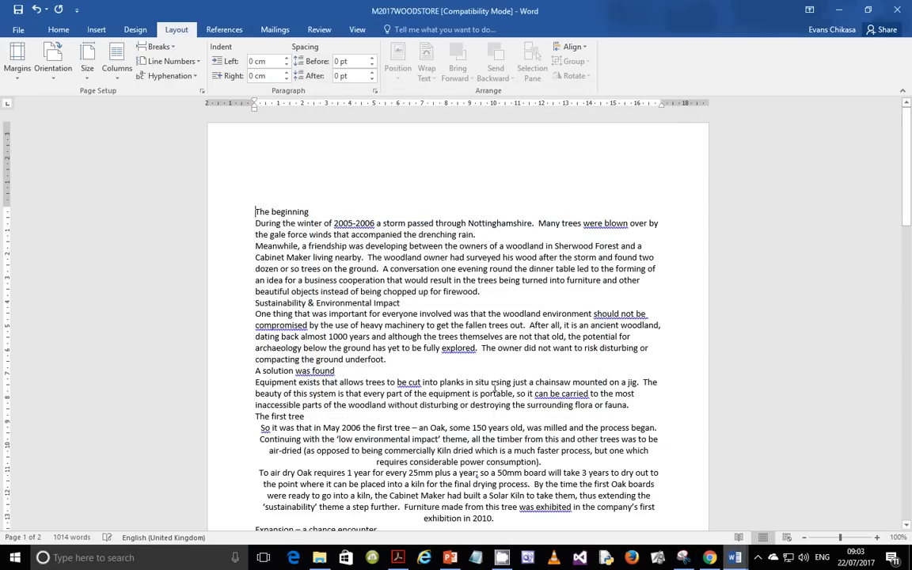
mouse_move(709, 557)
click(827, 514)
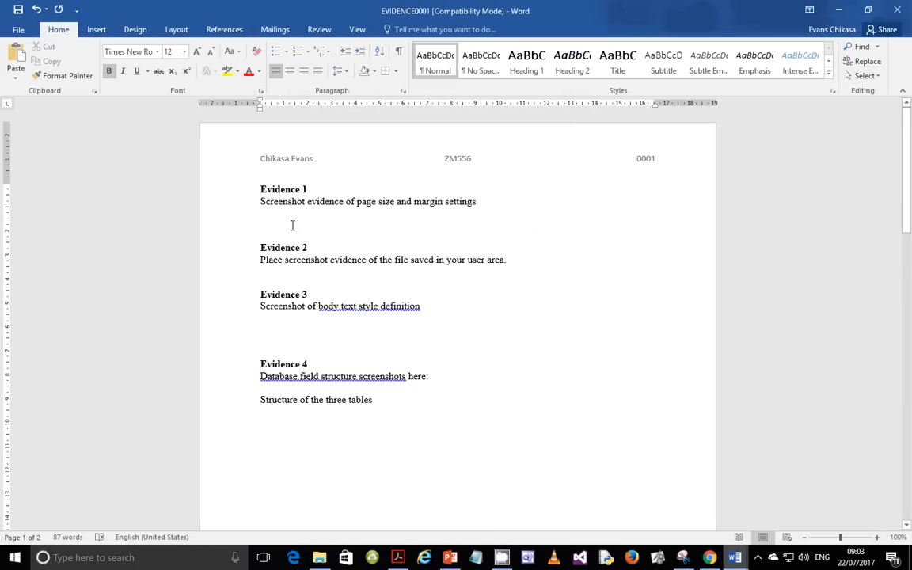
triple_click(261, 203)
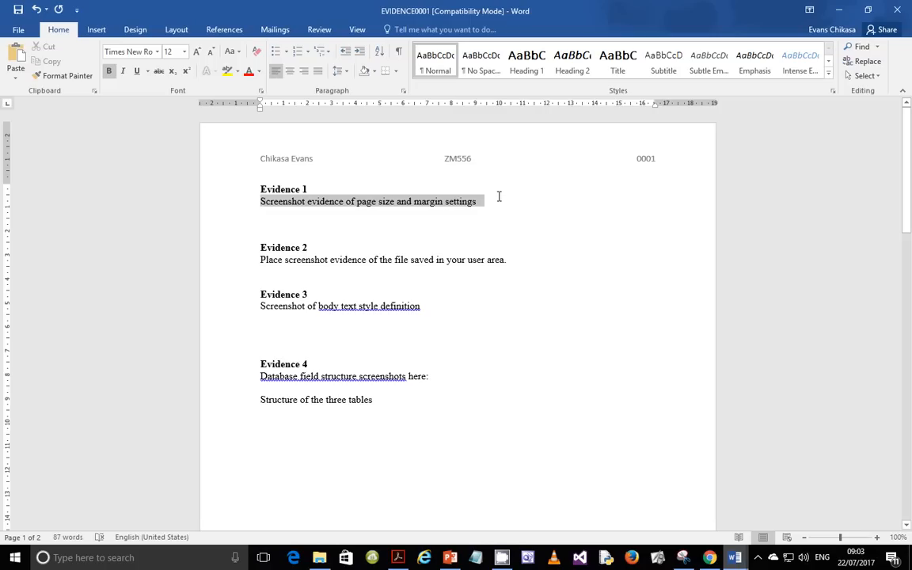
key(ctrl+v)
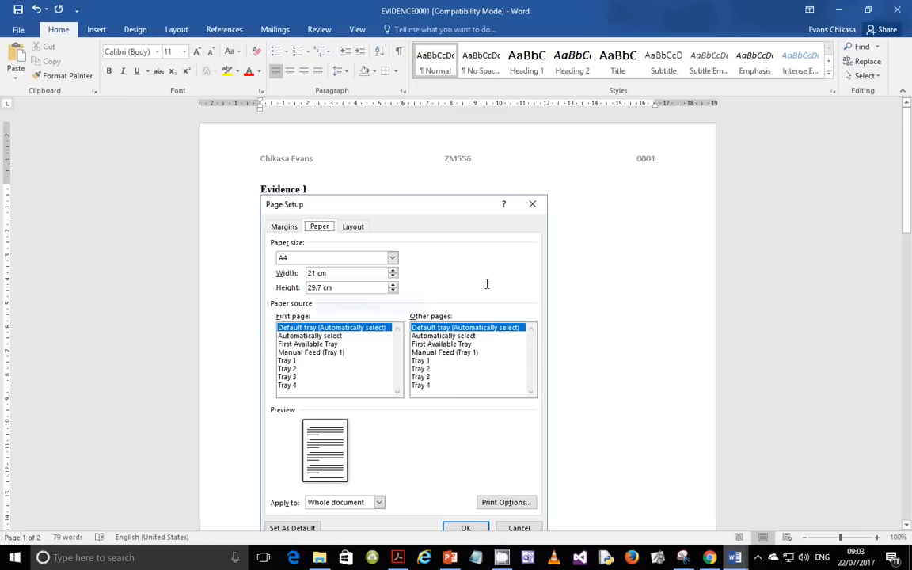
scroll(486, 282, down, 3)
scroll(349, 362, up, 3)
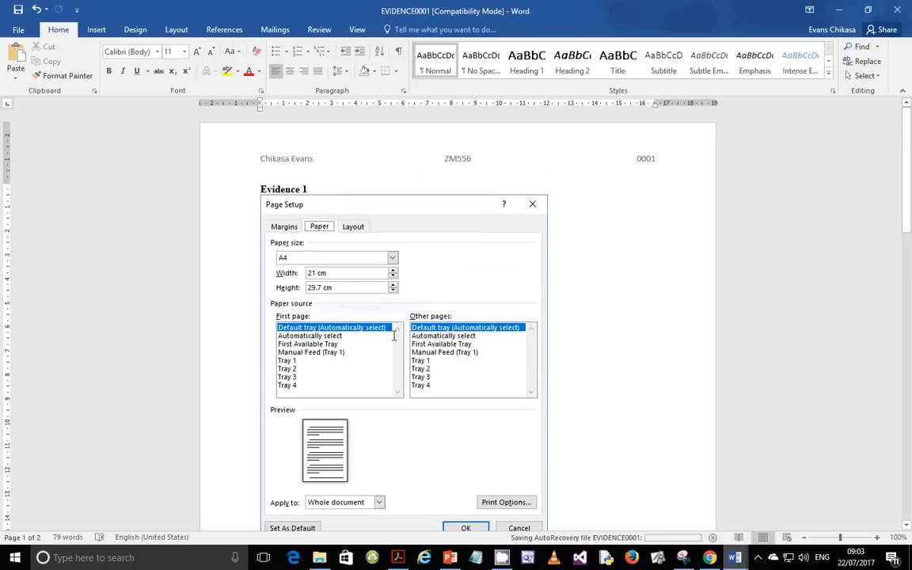
Step: Switch back to the M2017WOODSTORE newsletter
mouse_move(709, 557)
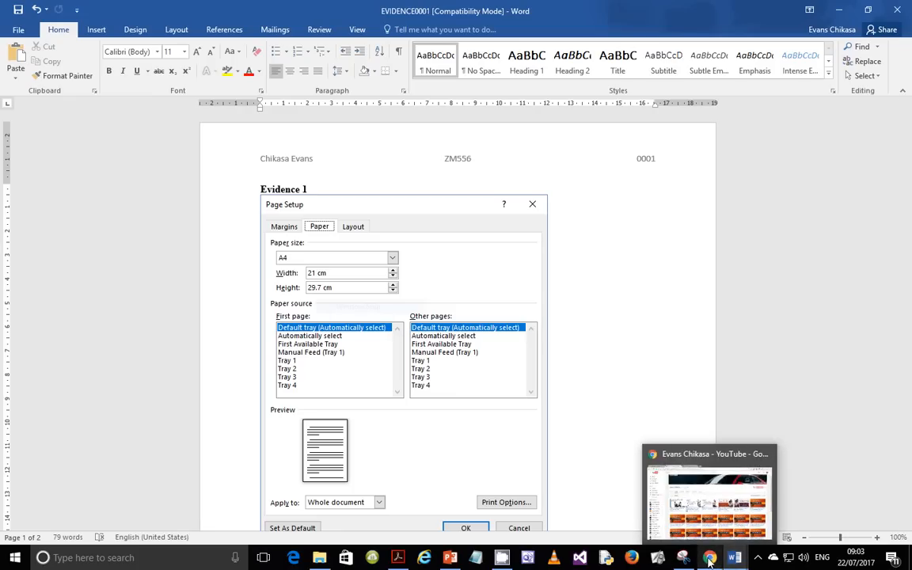
mouse_move(736, 560)
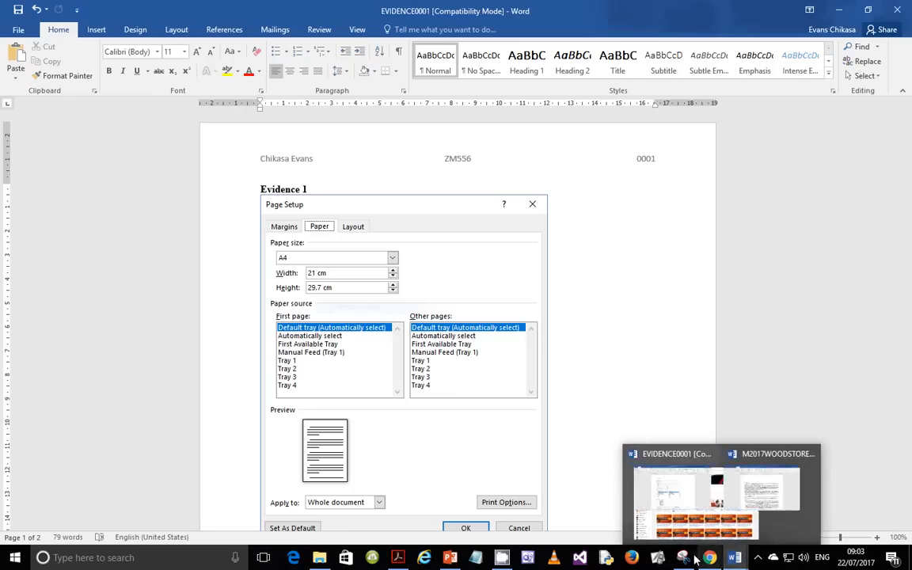
click(804, 499)
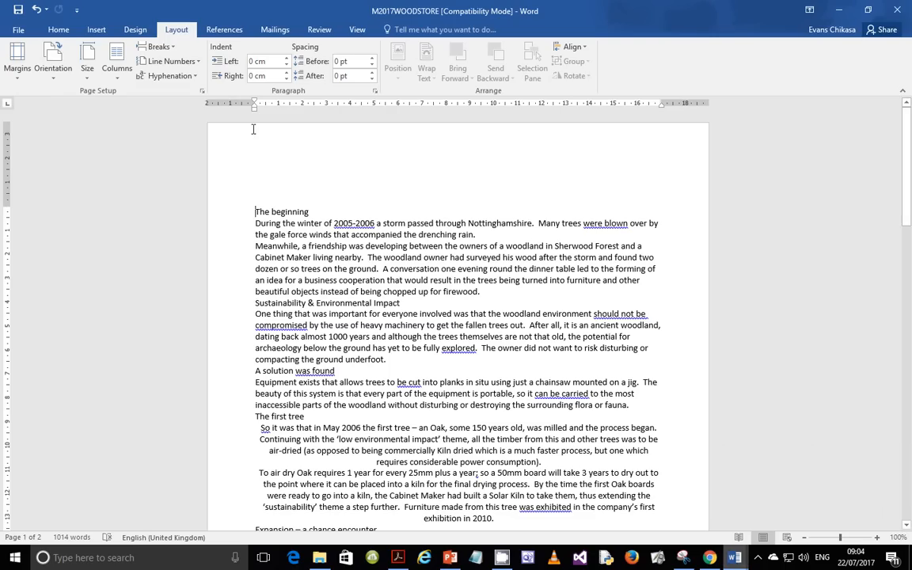
Step: Window-snip the Page Setup Margins tab showing 3.5 cm top, 2 cm others, portrait
click(202, 90)
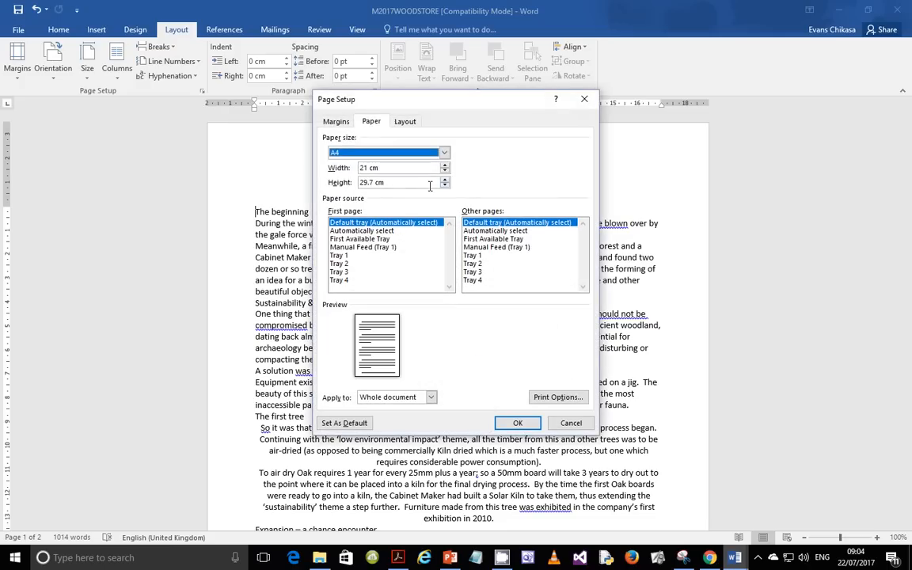
click(336, 121)
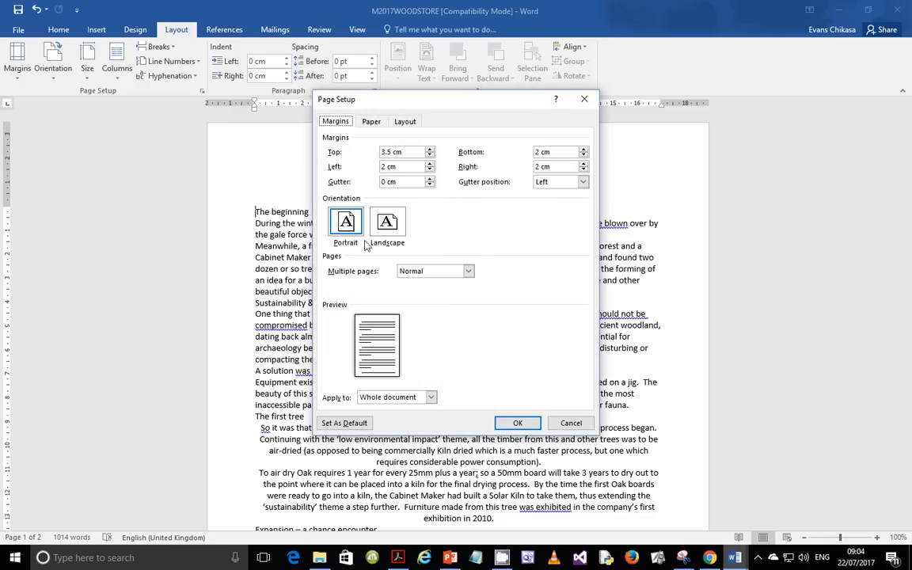
click(681, 554)
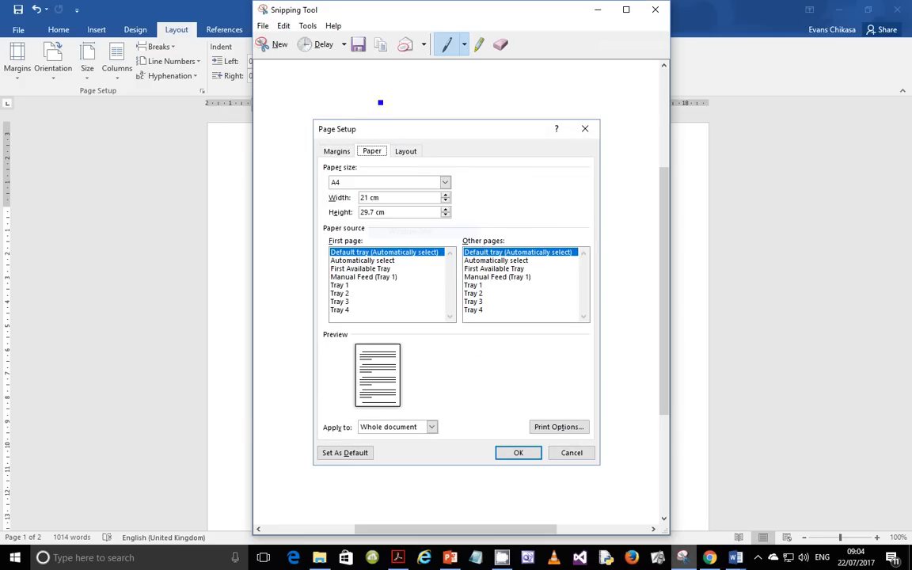
click(288, 49)
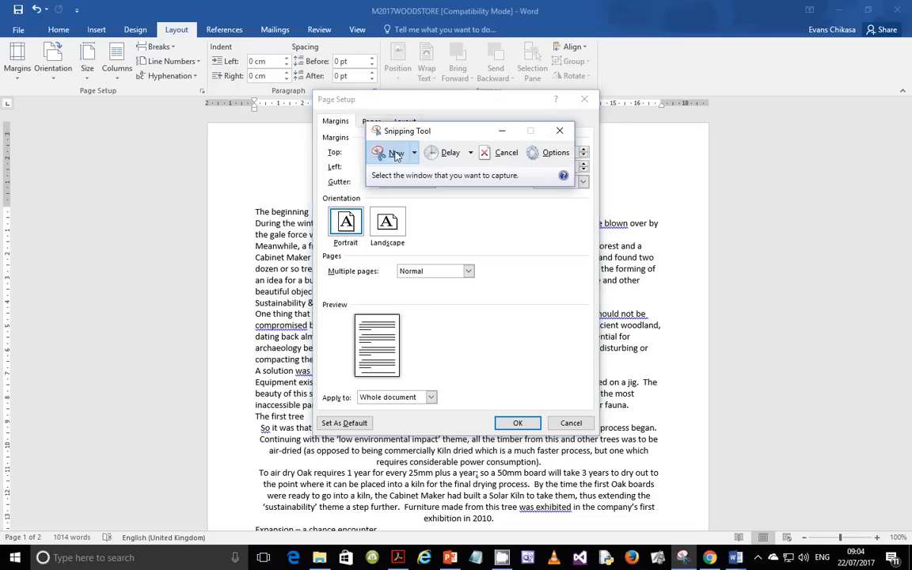
click(413, 152)
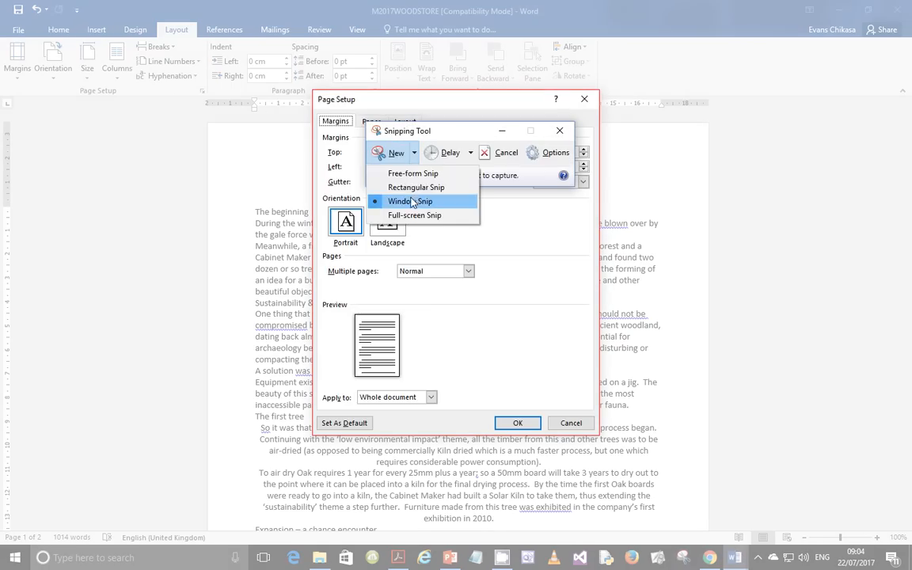
click(412, 201)
click(521, 421)
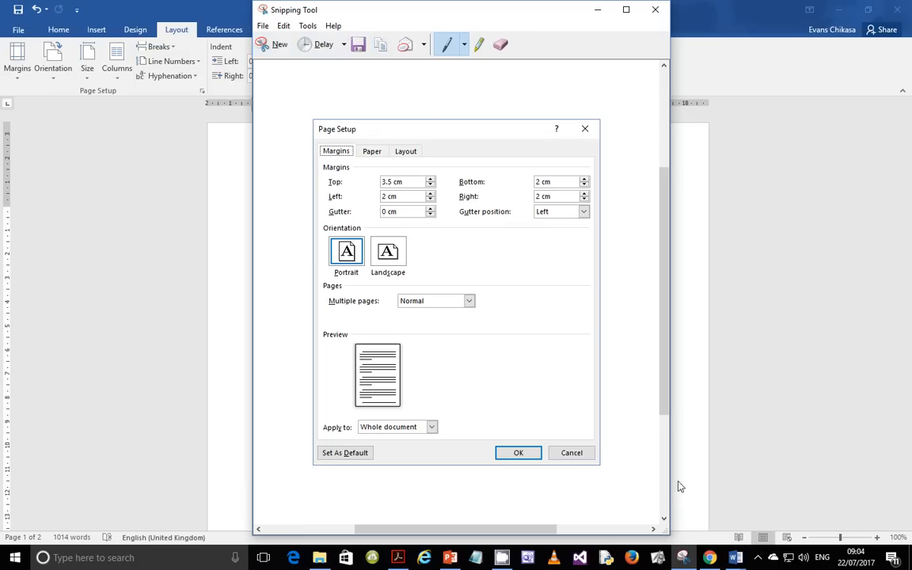
Step: Close Page Setup and paste the margins snip on a new line below the first screenshot
click(735, 554)
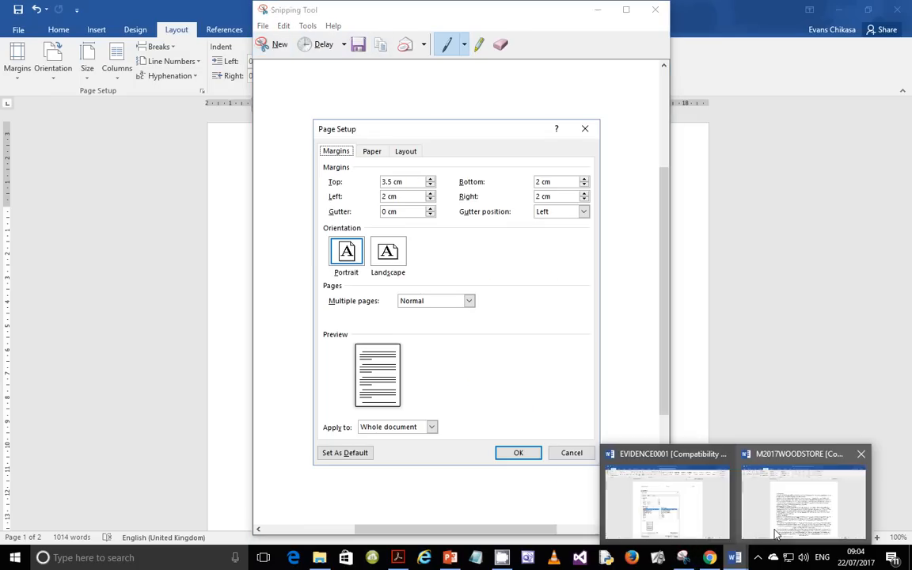
click(801, 507)
key(Return)
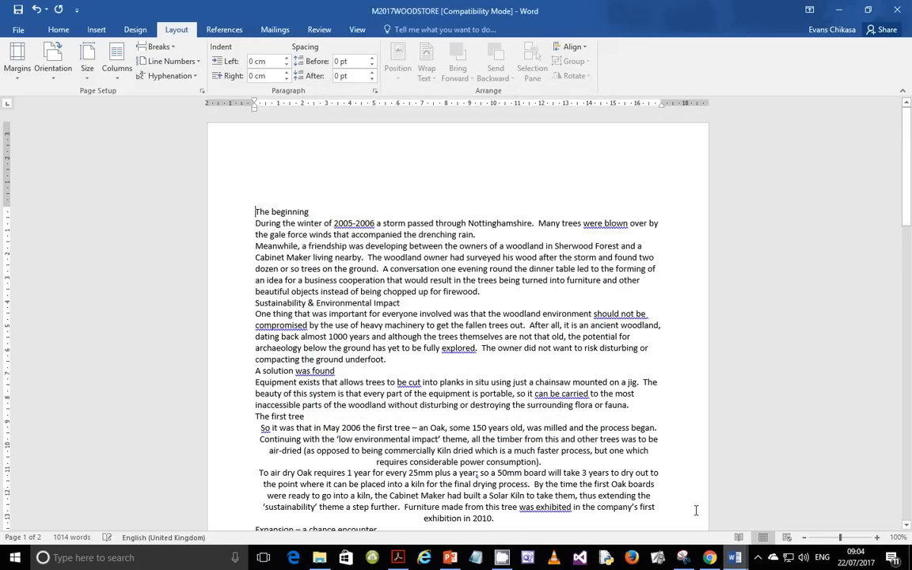
click(736, 557)
click(649, 519)
scroll(578, 356, down, 4)
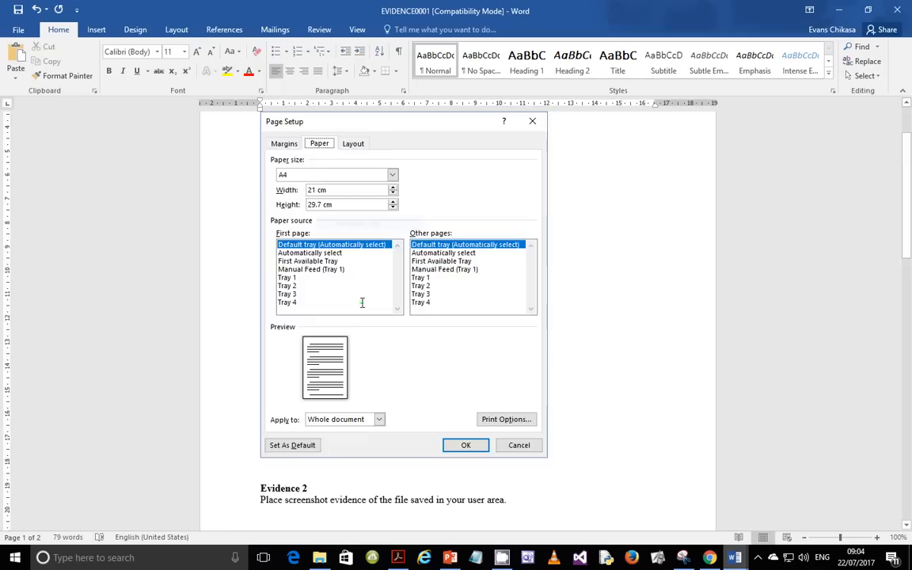
key(Return)
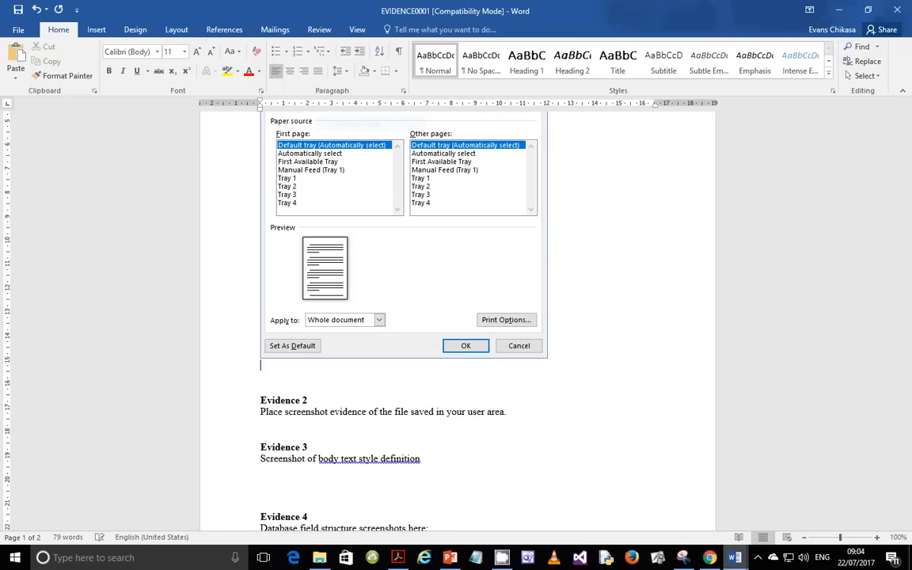
key(ctrl+v)
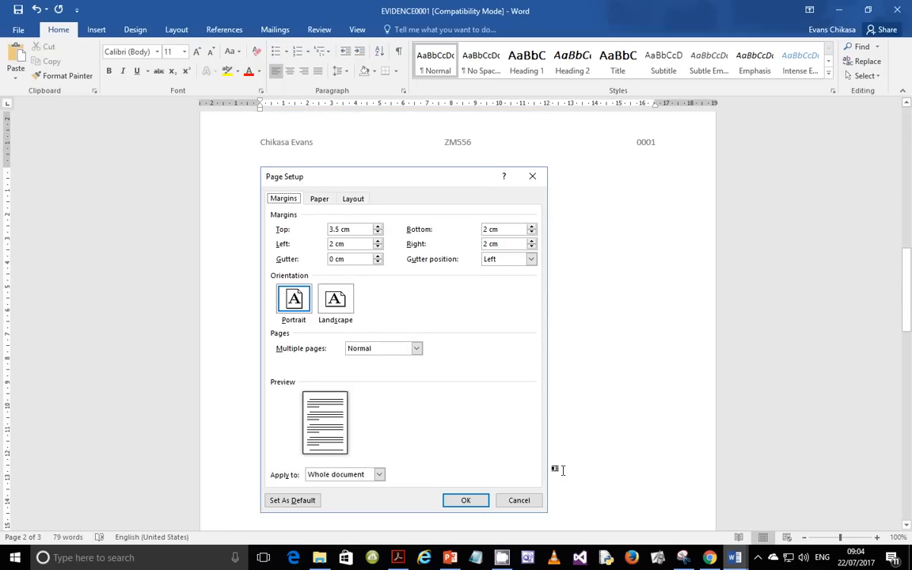
mouse_move(502, 557)
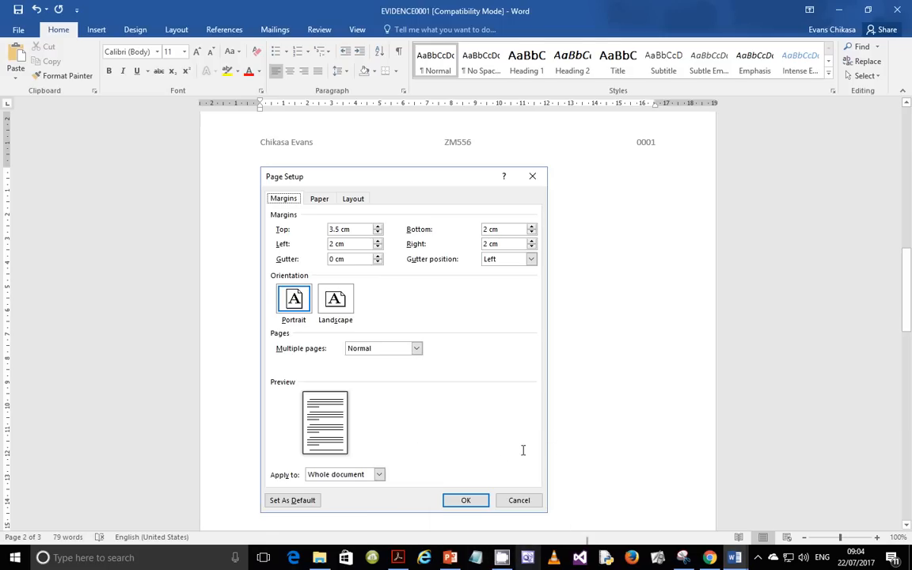
mouse_move(735, 558)
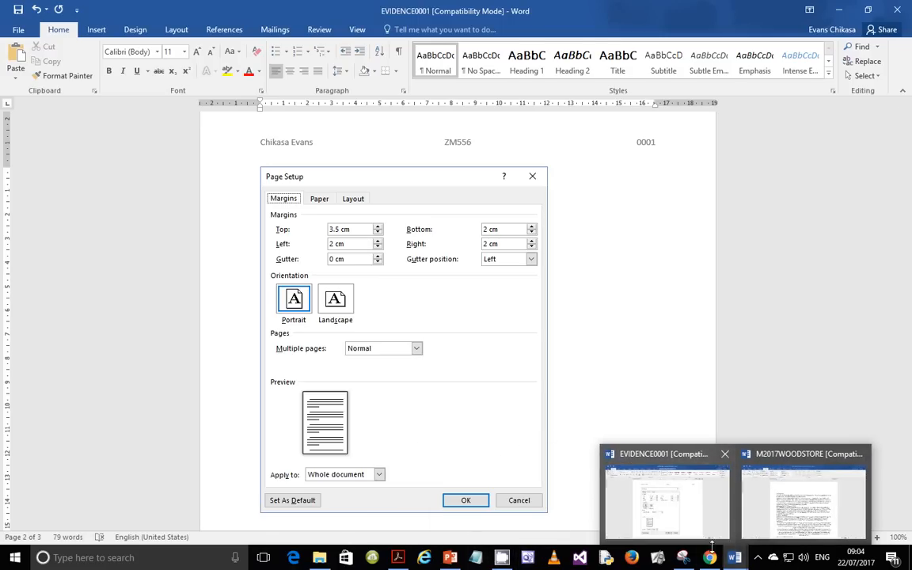
mouse_move(407, 562)
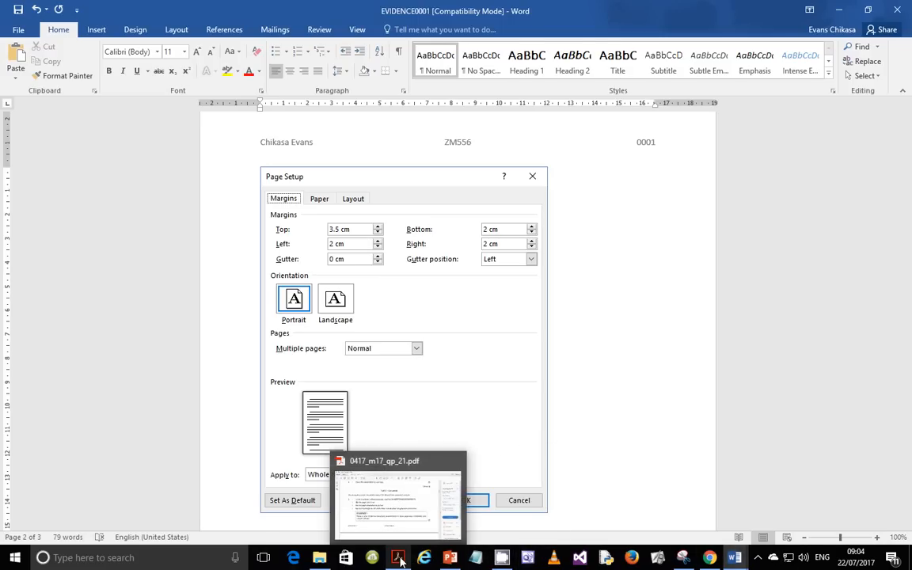
Step: Read task 6 about saving the newsletter under a new file name, then return to Word
click(413, 492)
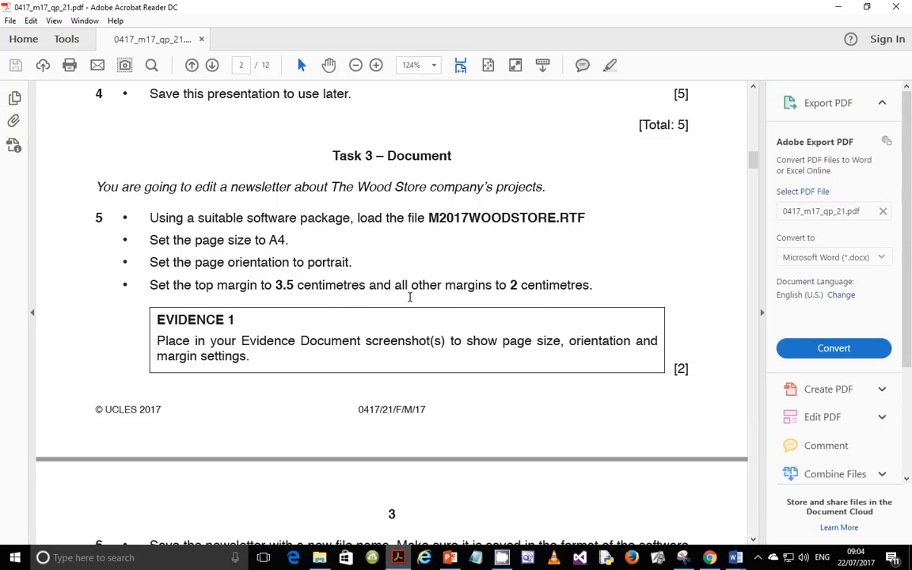
scroll(412, 285, down, 10)
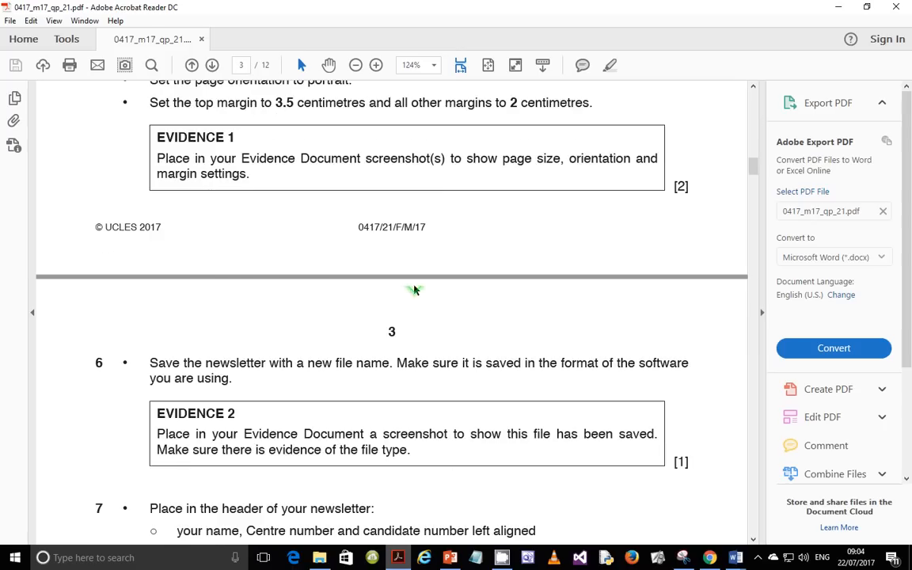
scroll(413, 291, up, 2)
scroll(412, 290, up, 1)
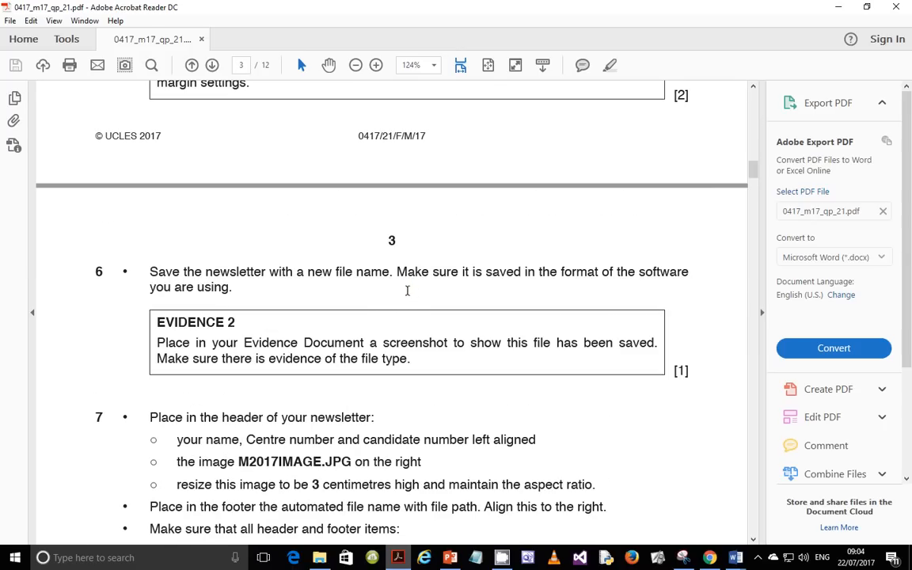
drag(403, 272, 670, 261)
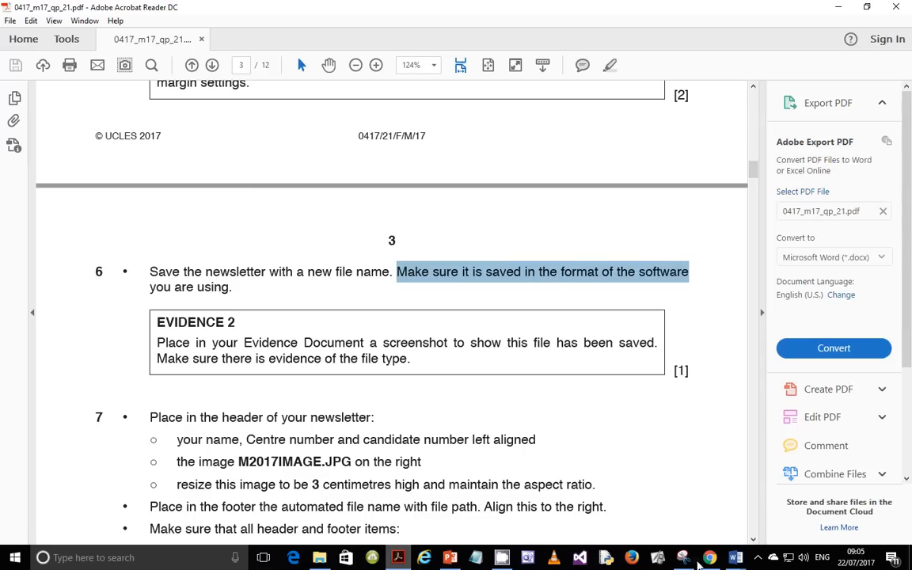
mouse_move(735, 557)
click(815, 523)
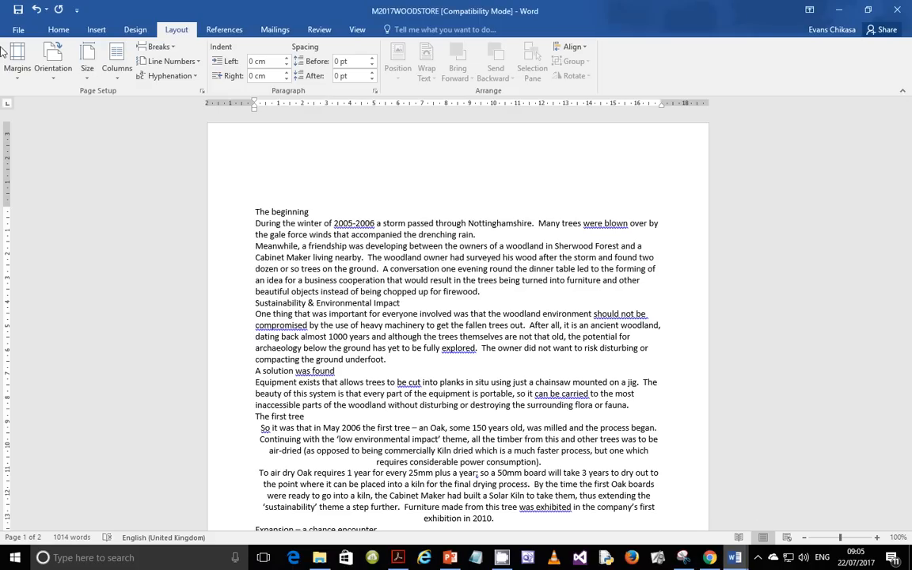
Step: Start Save As in the Tutorials folder with Word Document as the file type
click(18, 29)
click(30, 157)
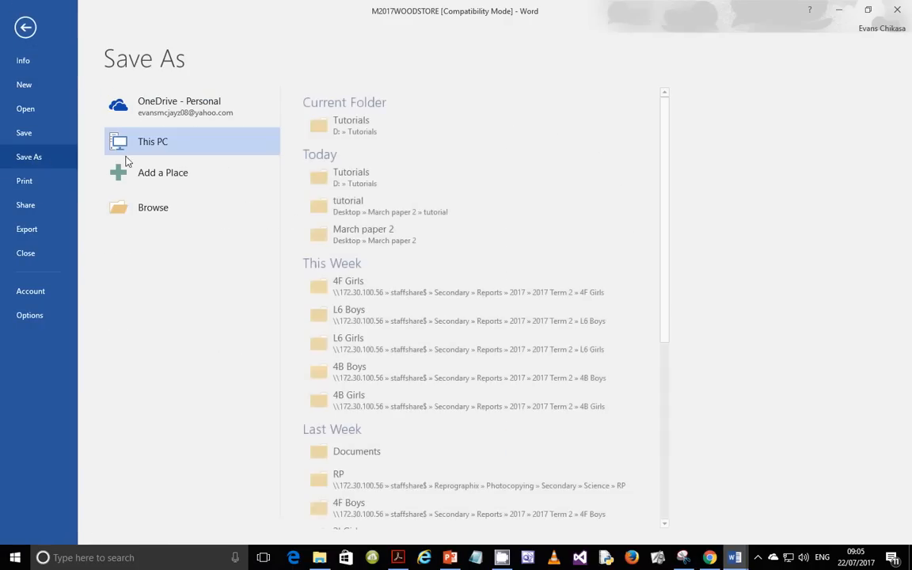
click(370, 119)
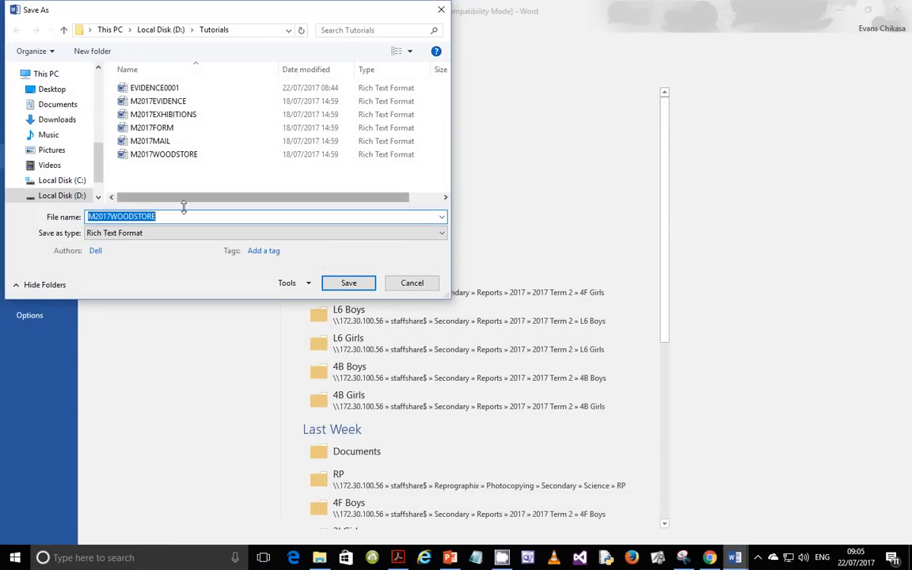
click(119, 233)
click(114, 245)
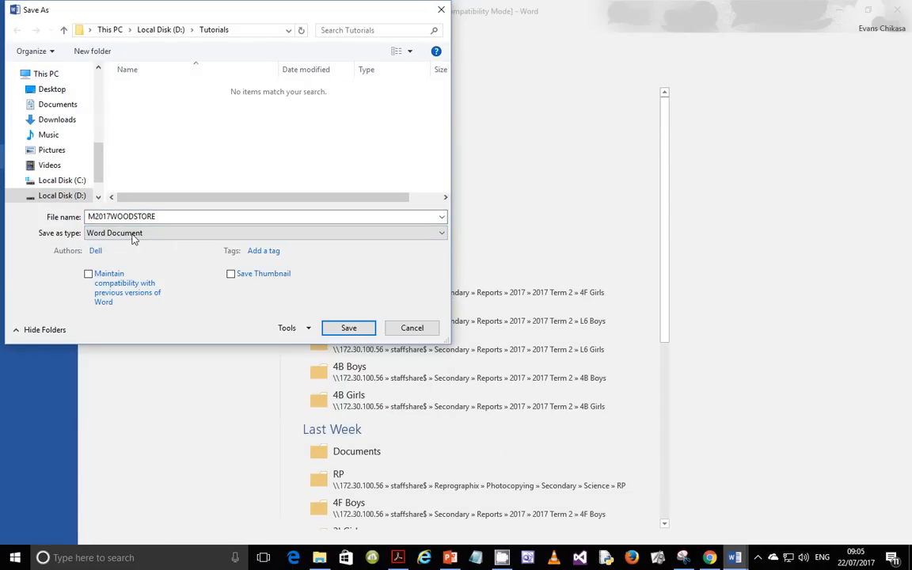
Step: Name the file WOODSTORE0001, save it with the newest-format upgrade, and bring up the exam paper
double_click(112, 215)
click(112, 215)
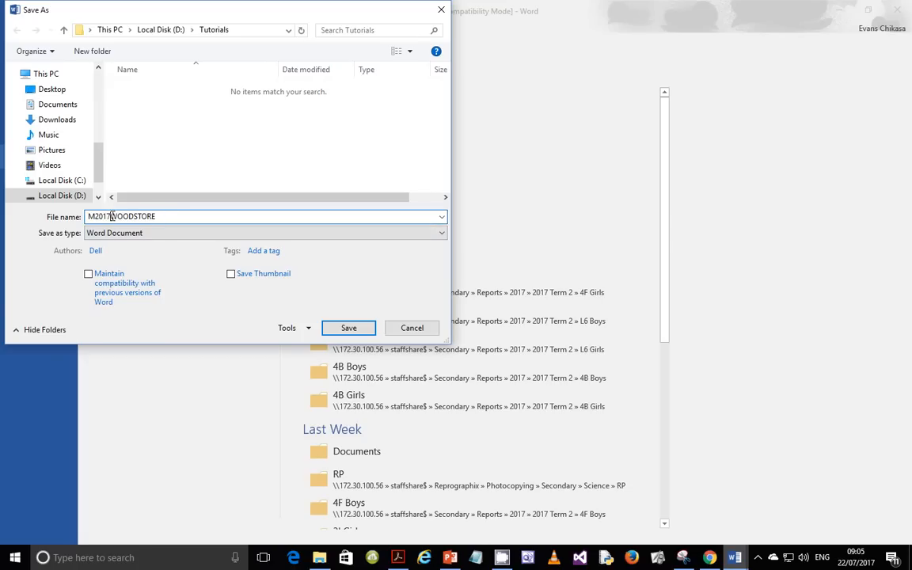
key(BackSpace)
key(BackSpace)
key(BackSpace)
key(BackSpace)
key(BackSpace)
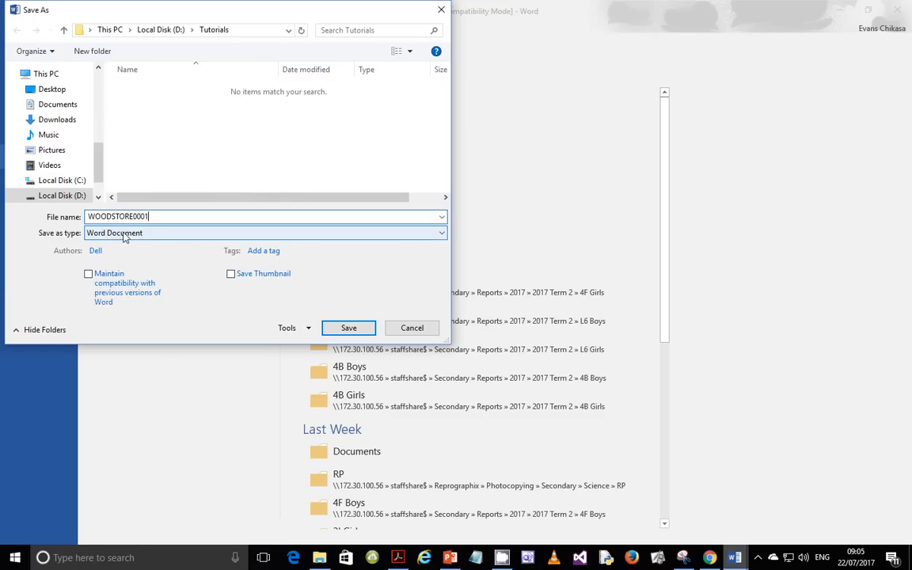
click(349, 328)
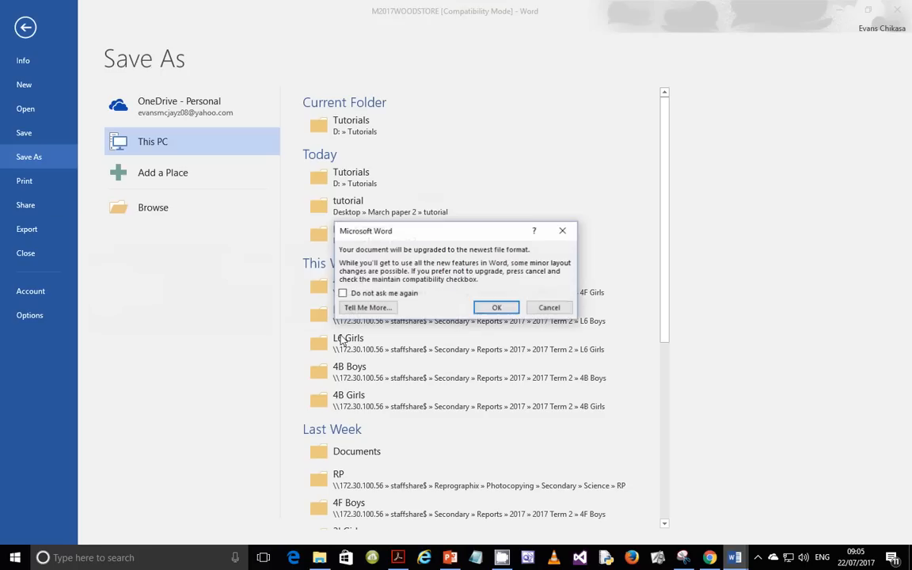
click(501, 307)
click(399, 558)
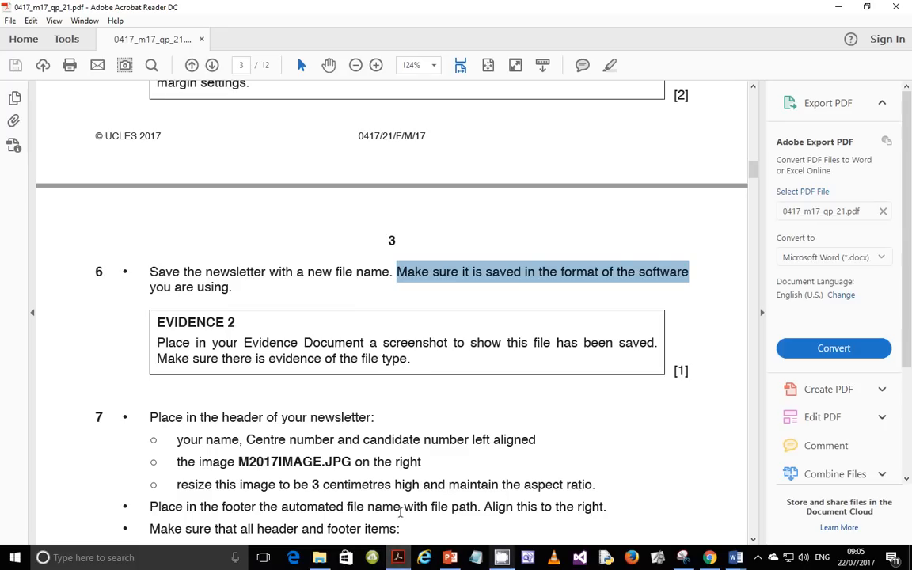
Step: Sort the Tutorials folder by Date modified, newest first, and select WOODSTORE0001
click(320, 557)
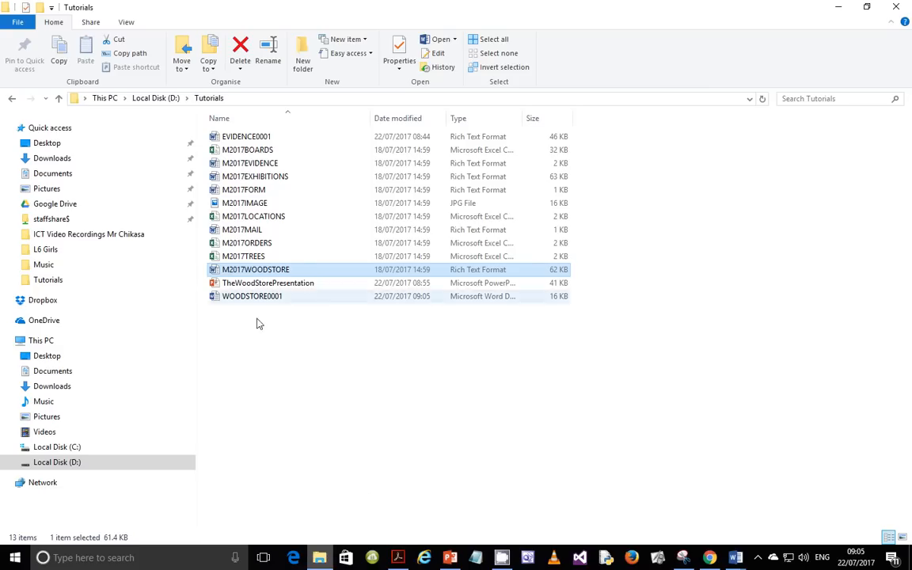
click(374, 366)
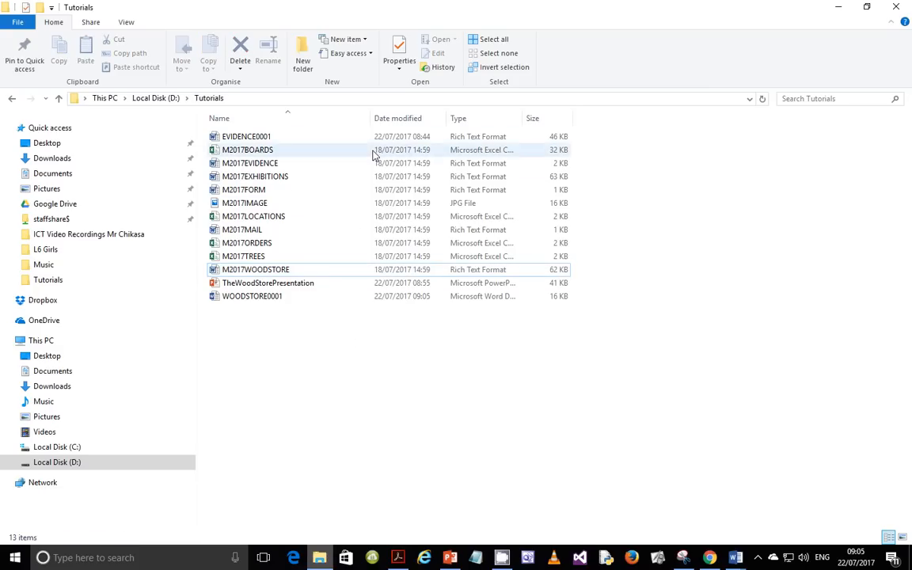
click(407, 116)
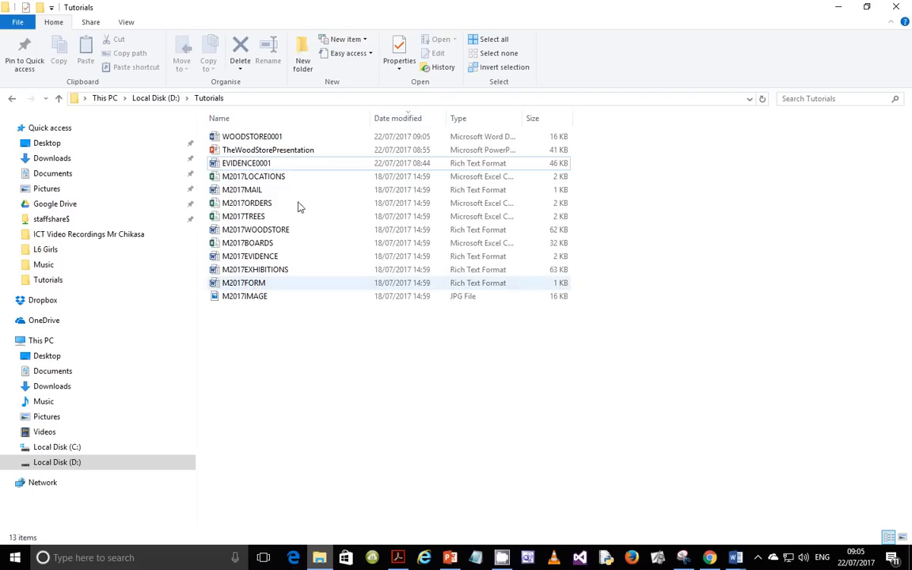
click(257, 137)
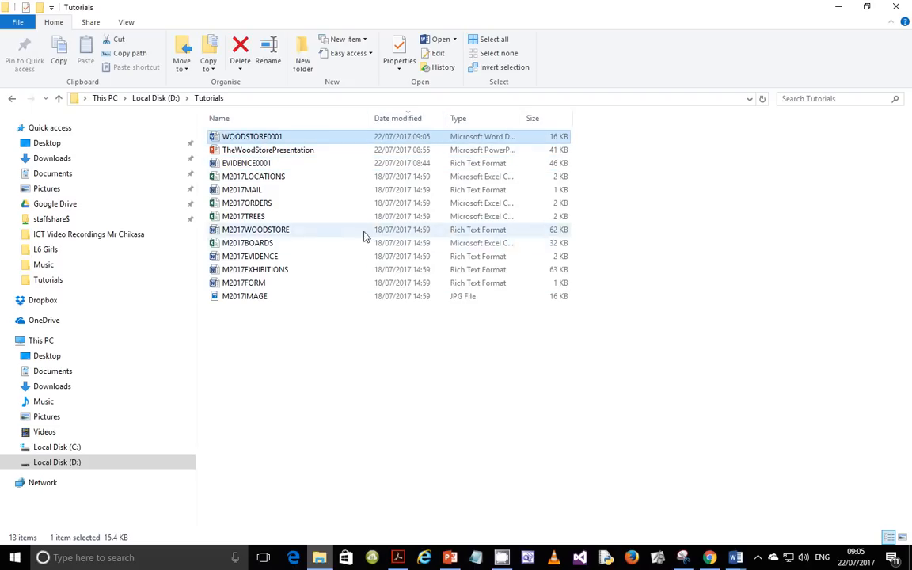
Step: Capture the file listing as a screen snip and copy it to the clipboard
key(super+shift+s)
mouse_move(67, 87)
mouse_down()
mouse_move(451, 225)
mouse_move(590, 310)
mouse_up()
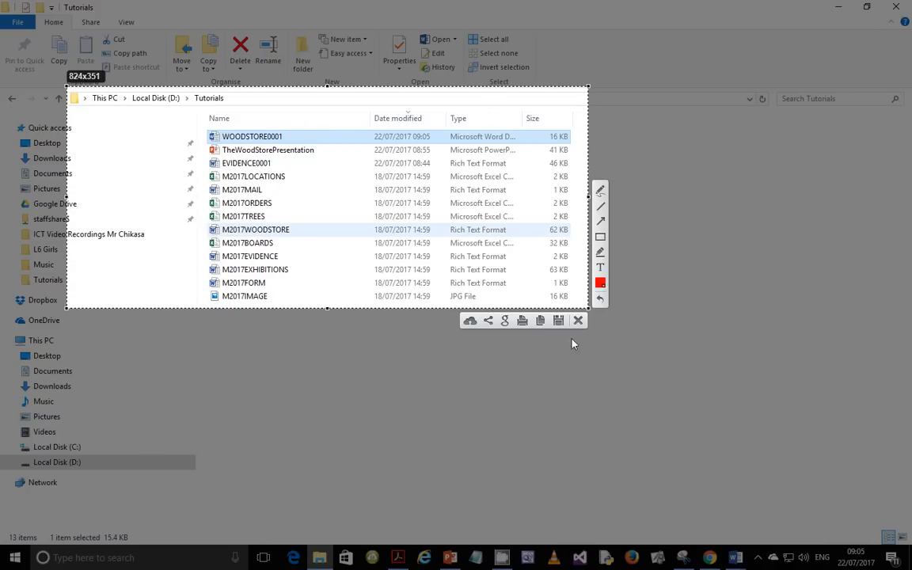
click(542, 321)
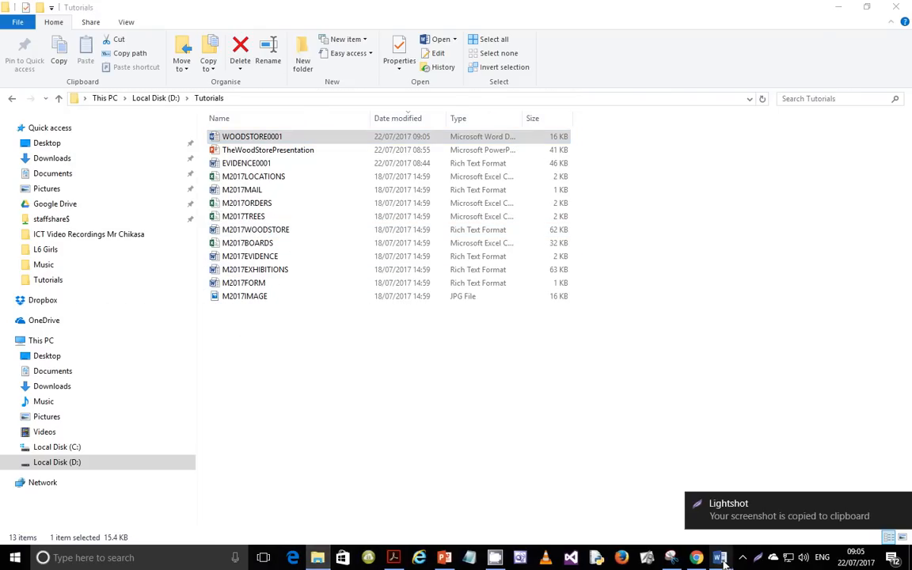
Step: Paste the folder screenshot over the placeholder line under Evidence 2 in EVIDENCE0001
mouse_move(719, 557)
click(653, 504)
scroll(562, 406, down, 6)
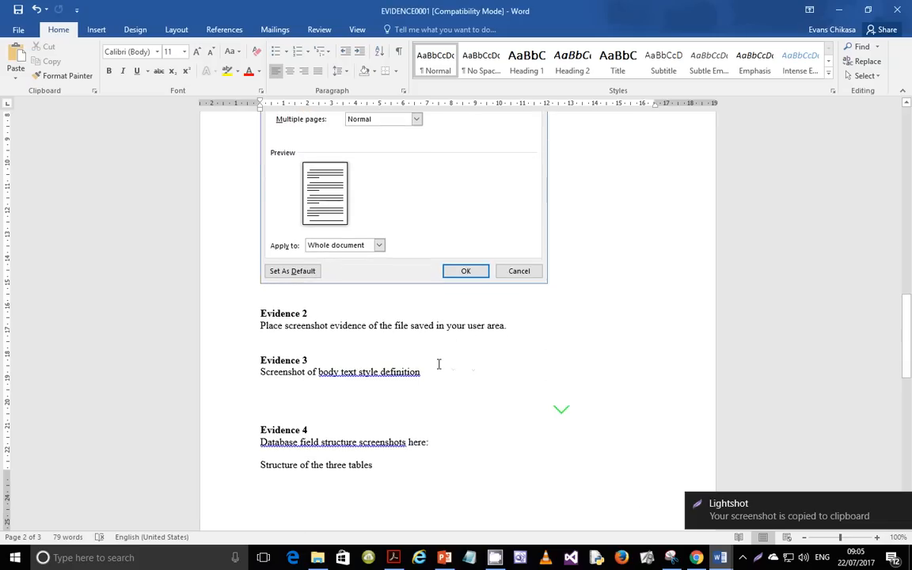
click(353, 320)
drag(368, 316, 375, 316)
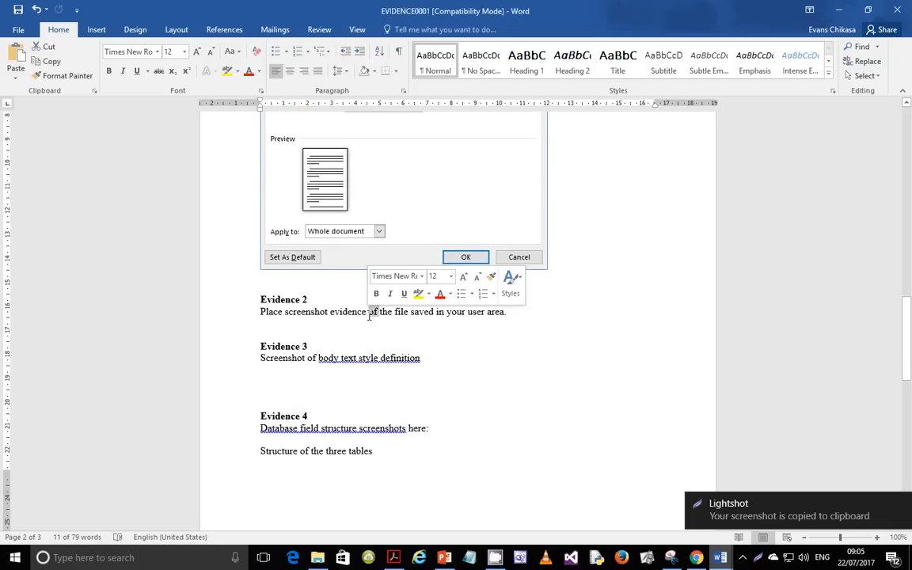
triple_click(369, 313)
key(ctrl+v)
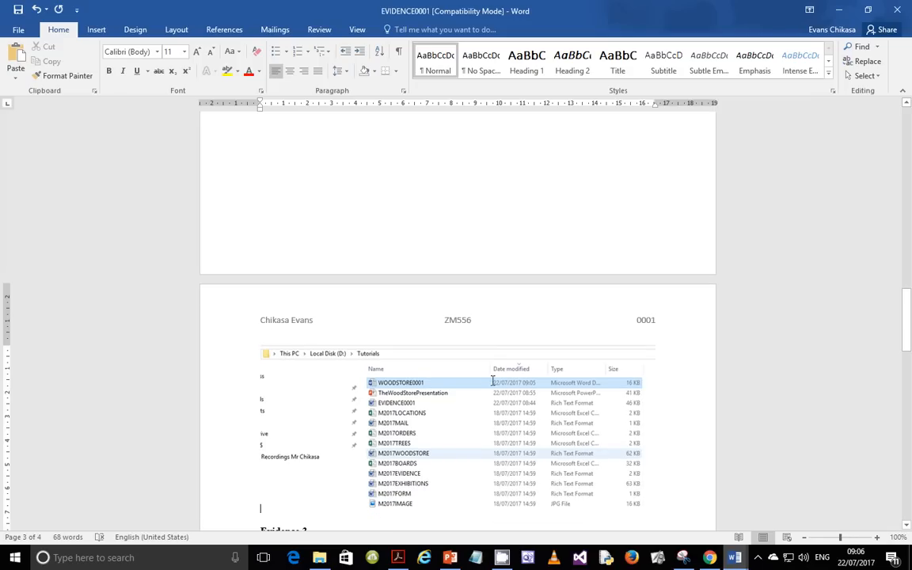
Step: Undo the accidental deletion of the pasted screenshot so it stays under Evidence 2
scroll(456, 377, down, 3)
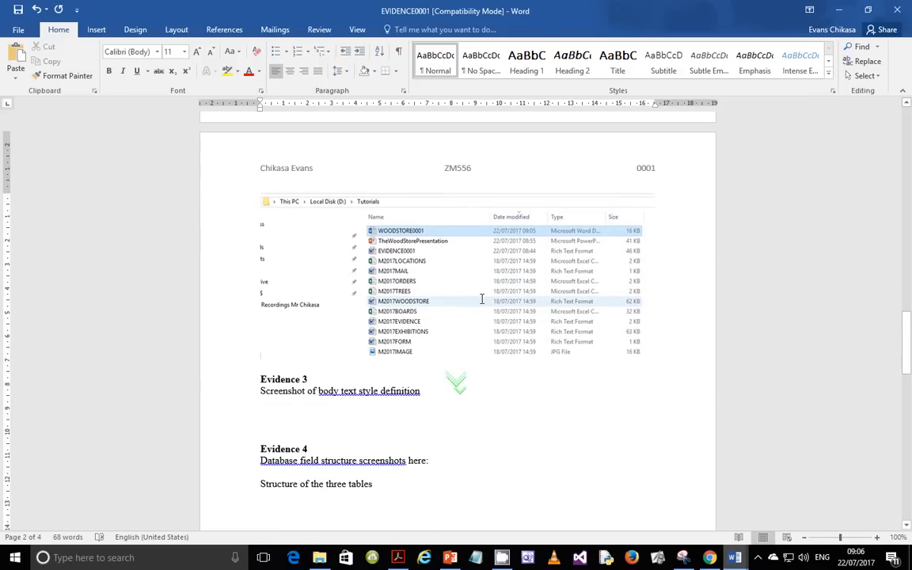
click(641, 321)
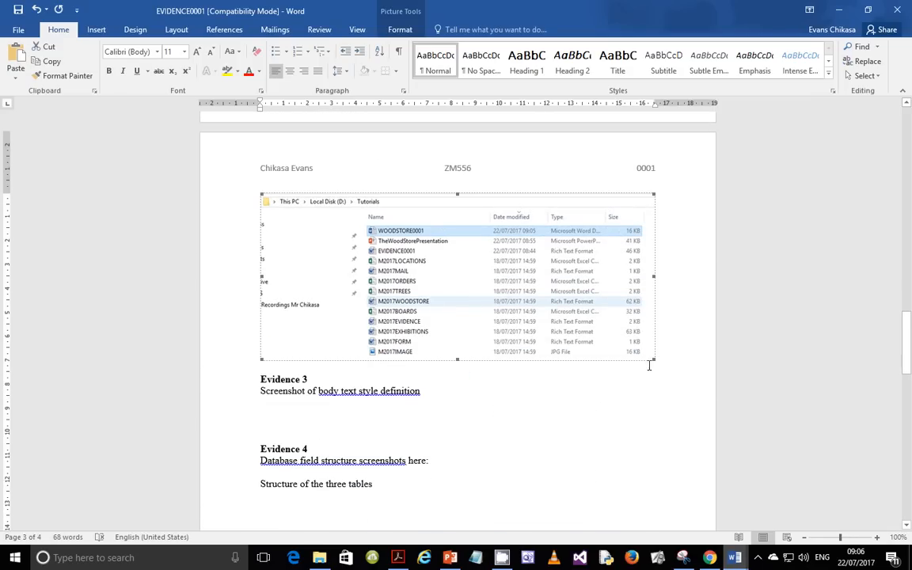
key(Delete)
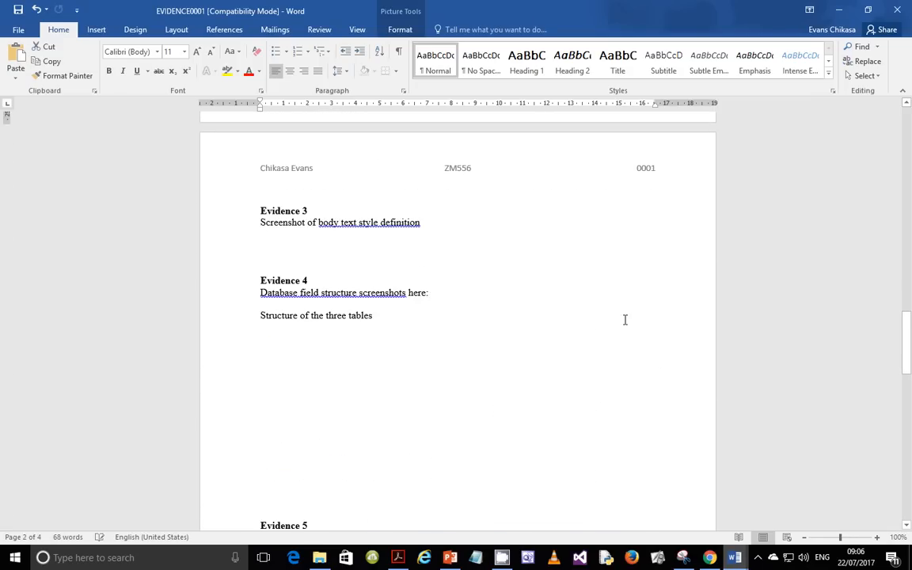
key(ctrl+z)
Step: Read question 7's header and footer requirements in the exam PDF, then return to WOODSTORE0001
mouse_move(657, 557)
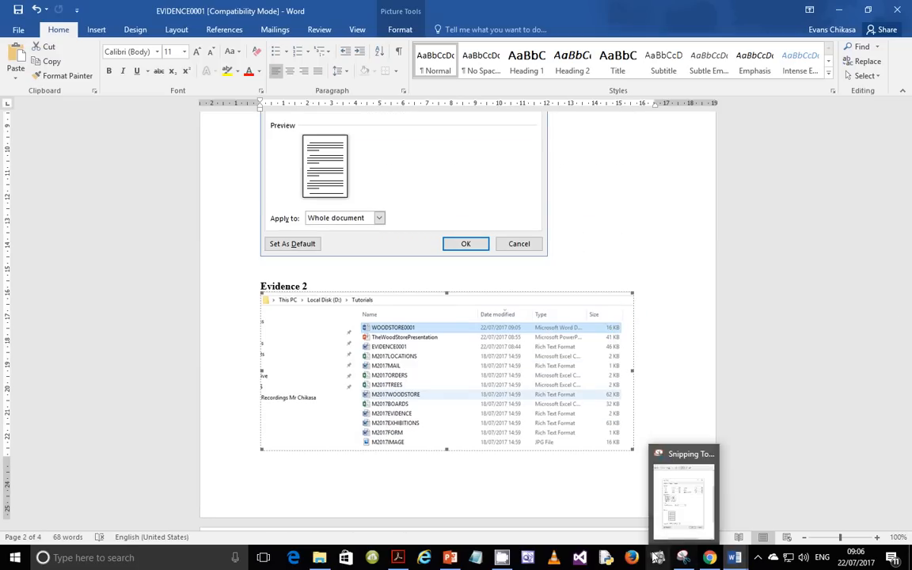
click(400, 557)
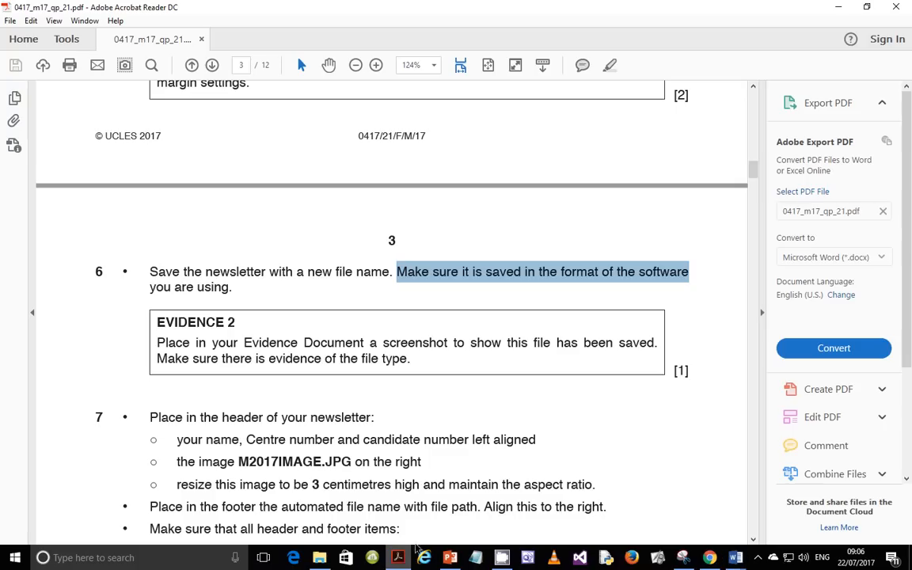
scroll(380, 348, down, 4)
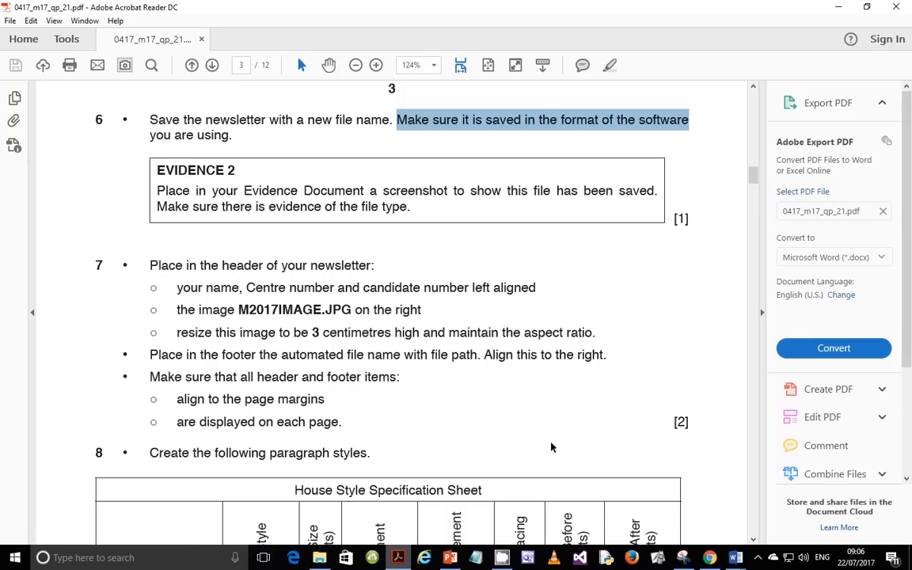
click(734, 557)
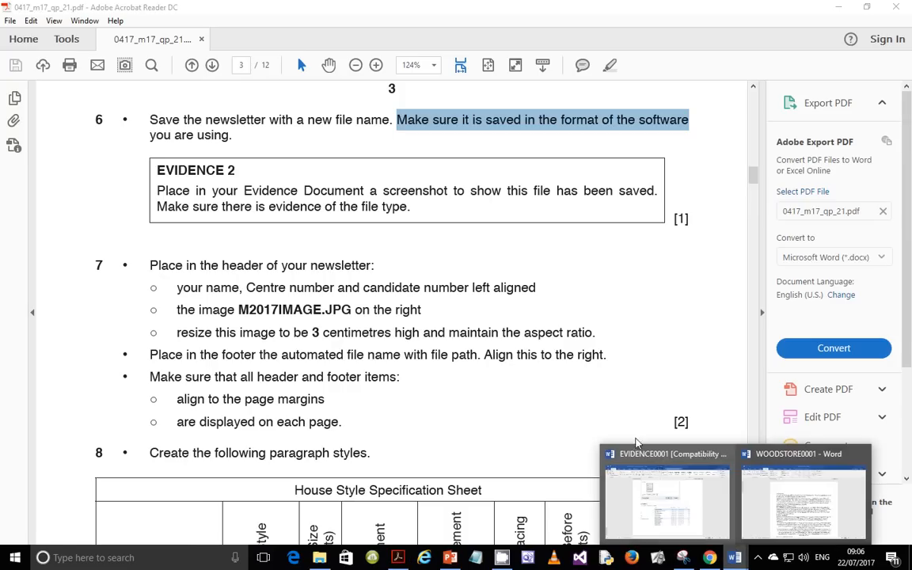
click(800, 502)
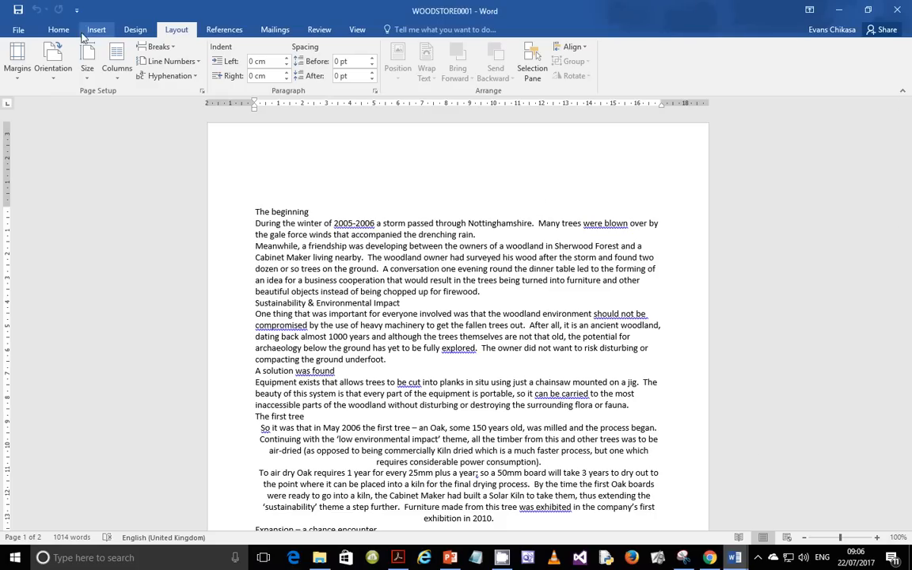
Step: Insert a Blank (Three Columns) header and type the candidate's details in its left part
click(95, 29)
click(566, 60)
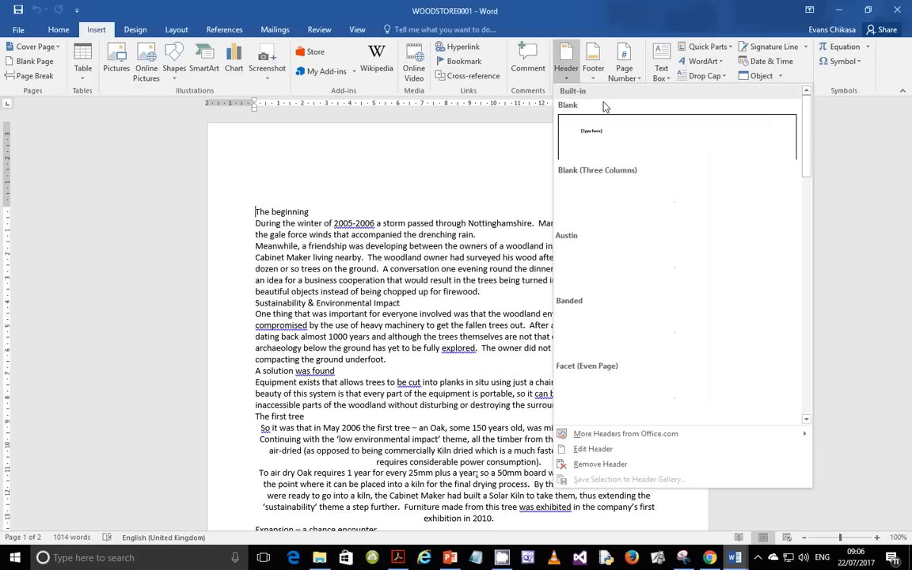
click(644, 208)
click(282, 156)
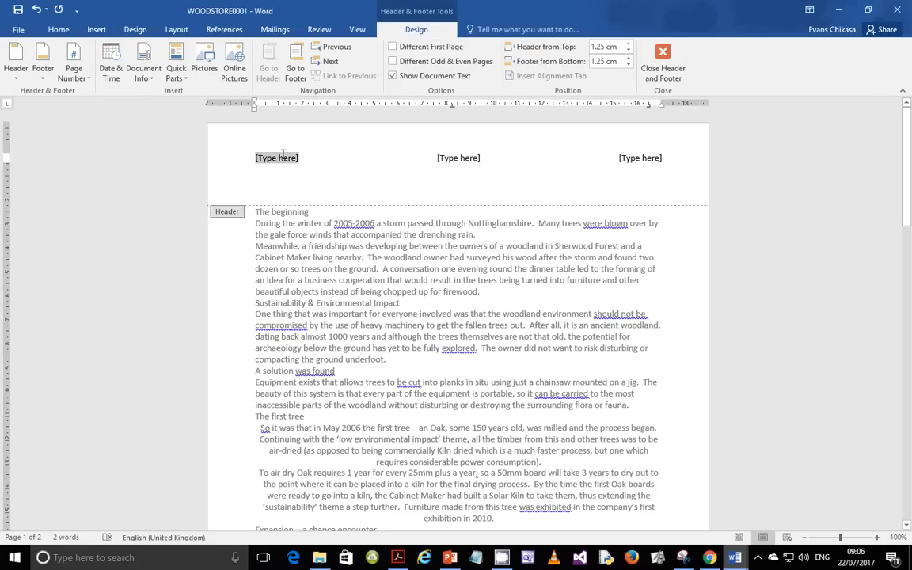
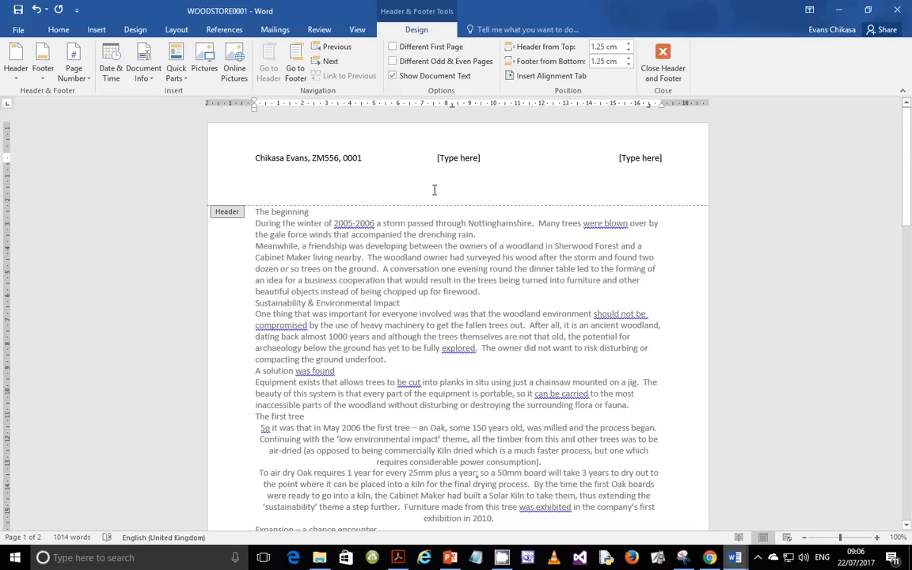
mouse_move(735, 557)
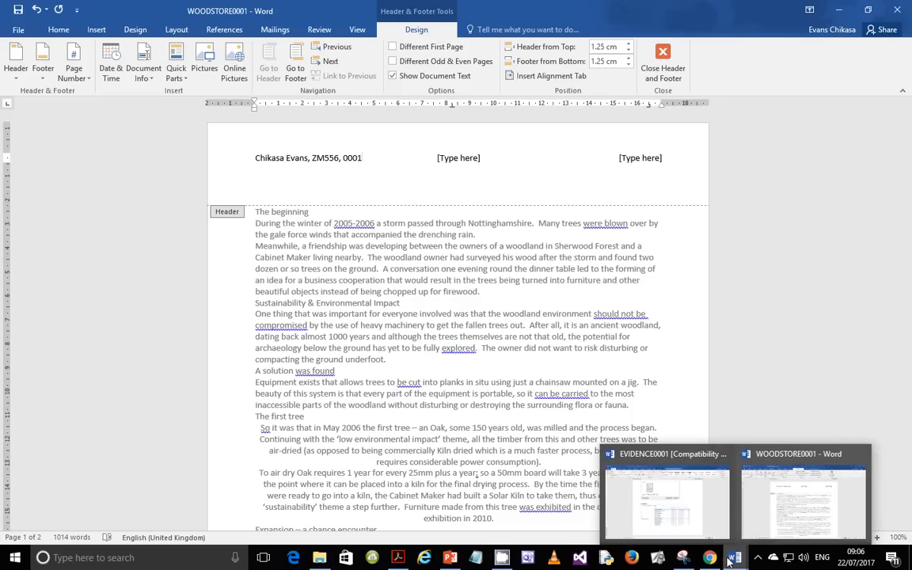
click(683, 483)
click(397, 557)
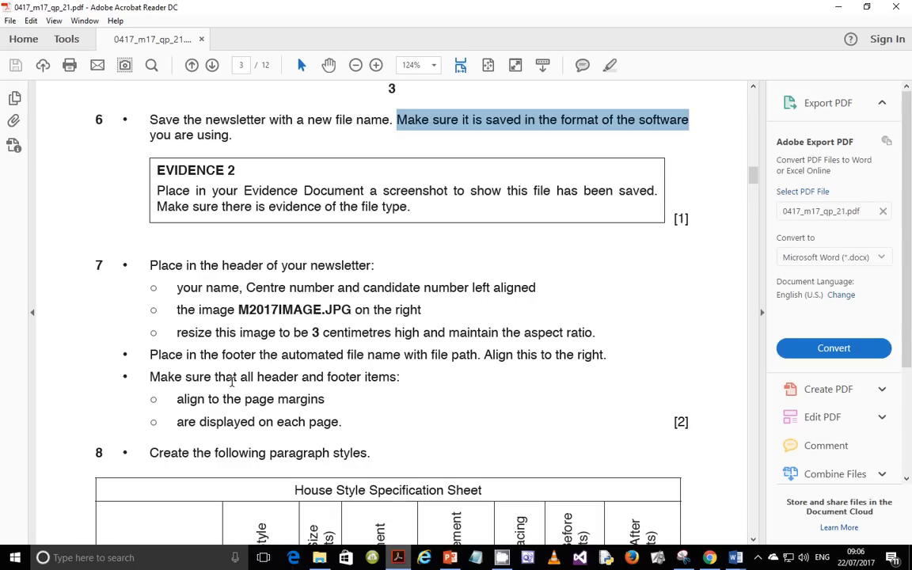
drag(179, 313, 239, 313)
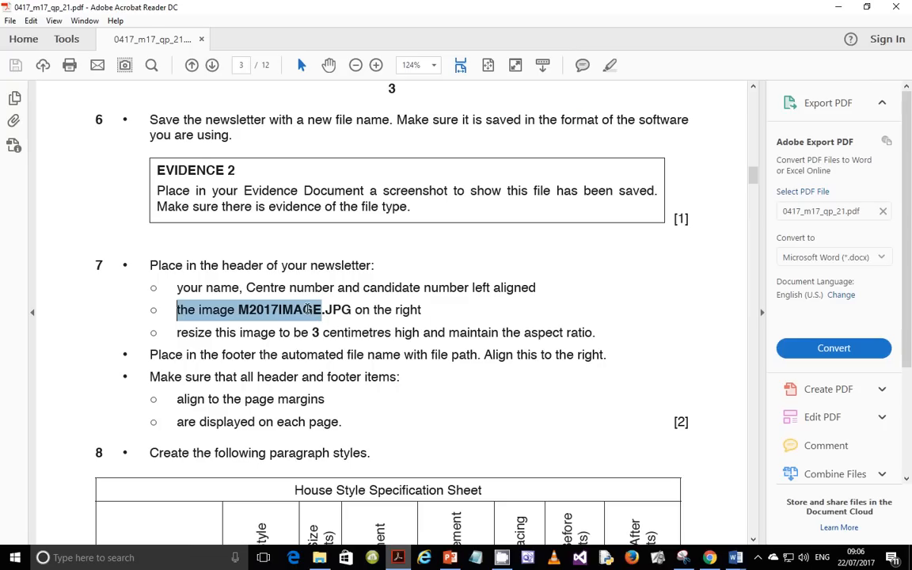
drag(307, 309, 421, 309)
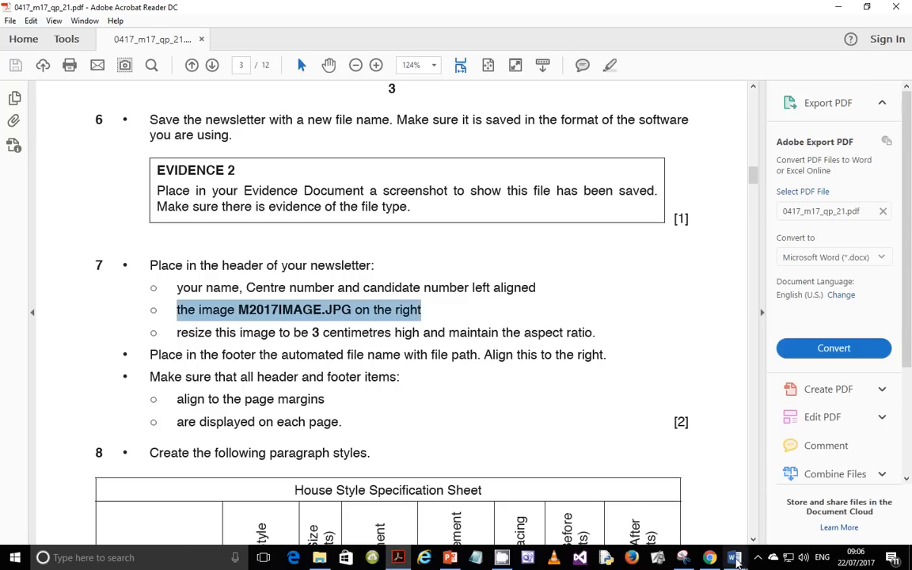
mouse_move(735, 557)
click(823, 475)
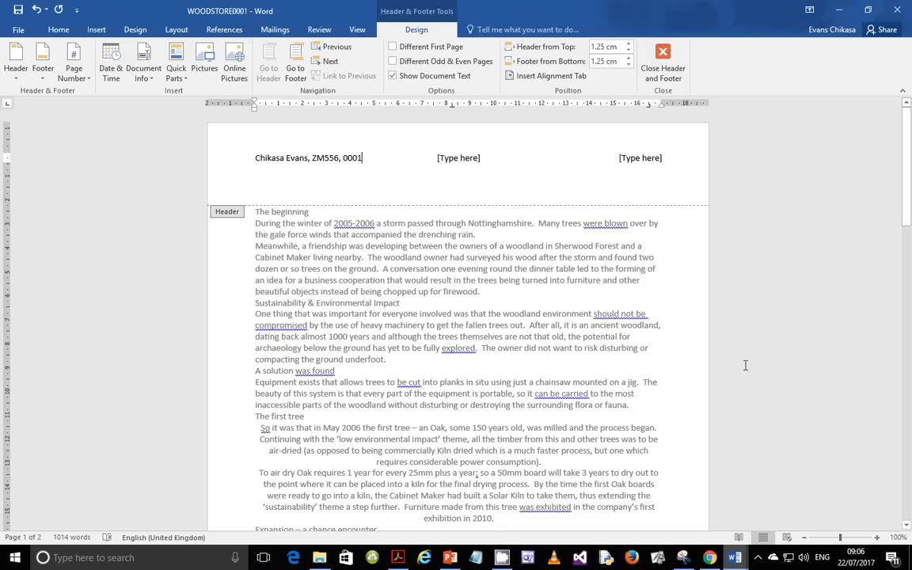
Step: Insert the M2017IMAGE picture from D:\Tutorials into the right header placeholder
click(655, 158)
click(95, 29)
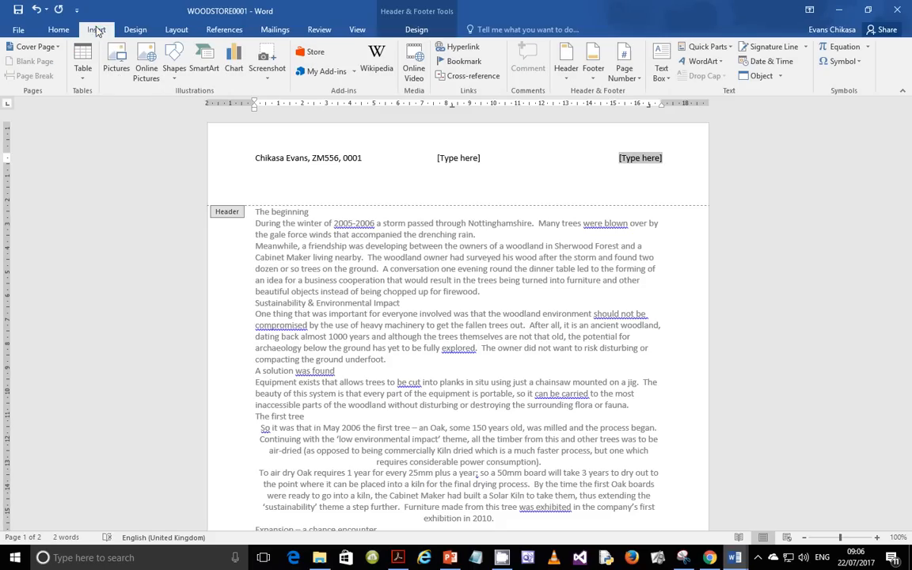
click(107, 57)
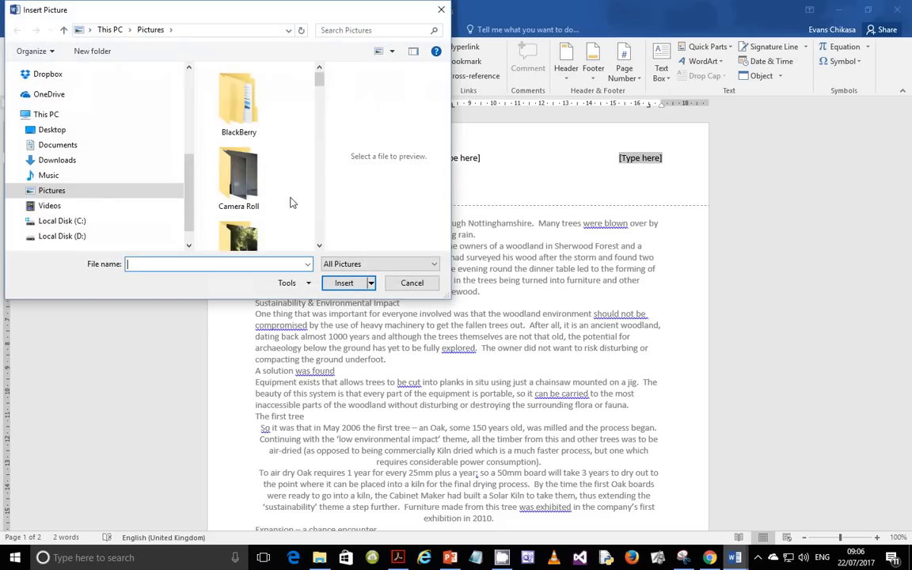
click(80, 237)
double_click(236, 207)
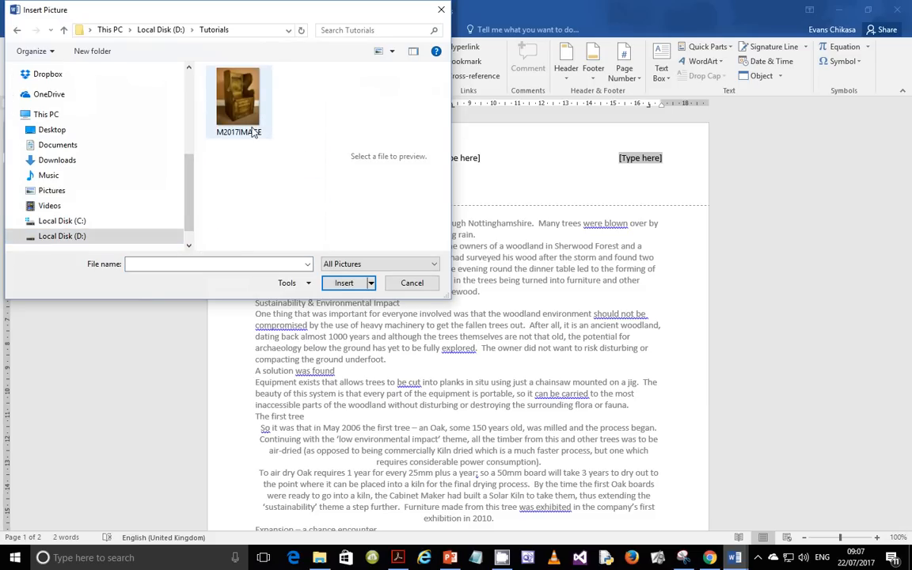
click(245, 119)
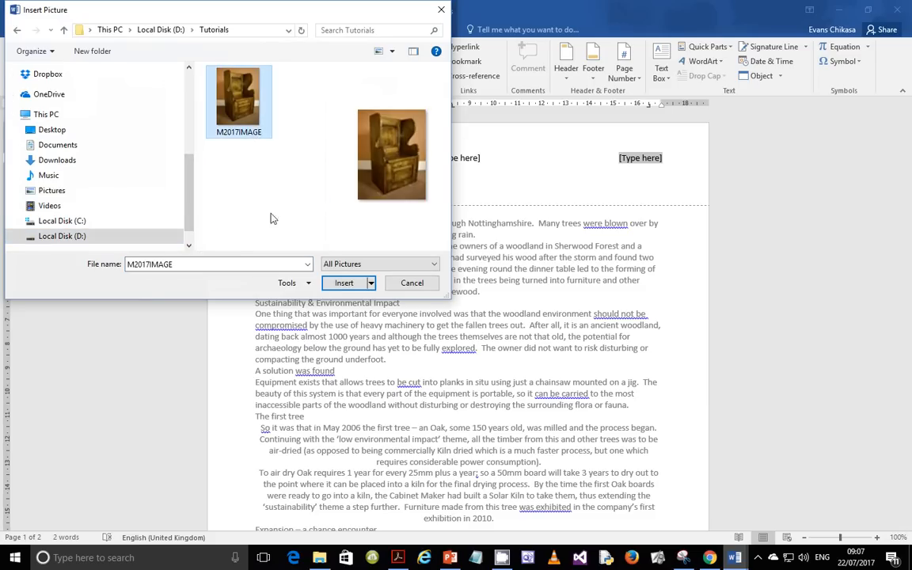
click(344, 283)
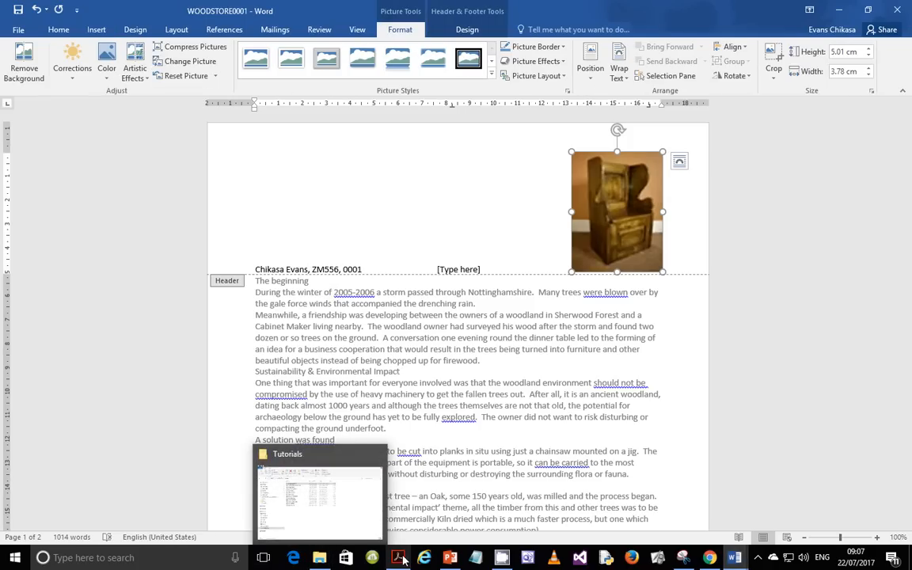
mouse_move(400, 559)
click(356, 440)
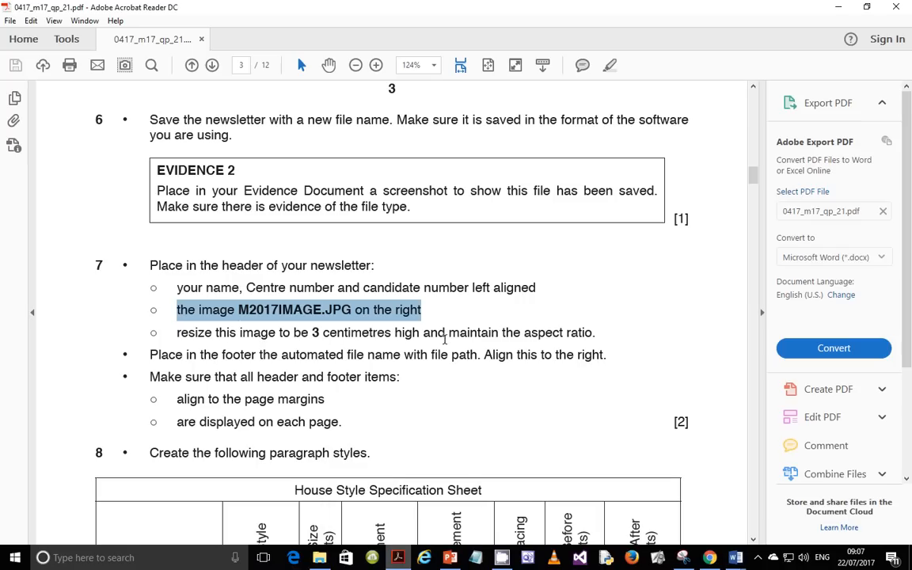
mouse_move(735, 558)
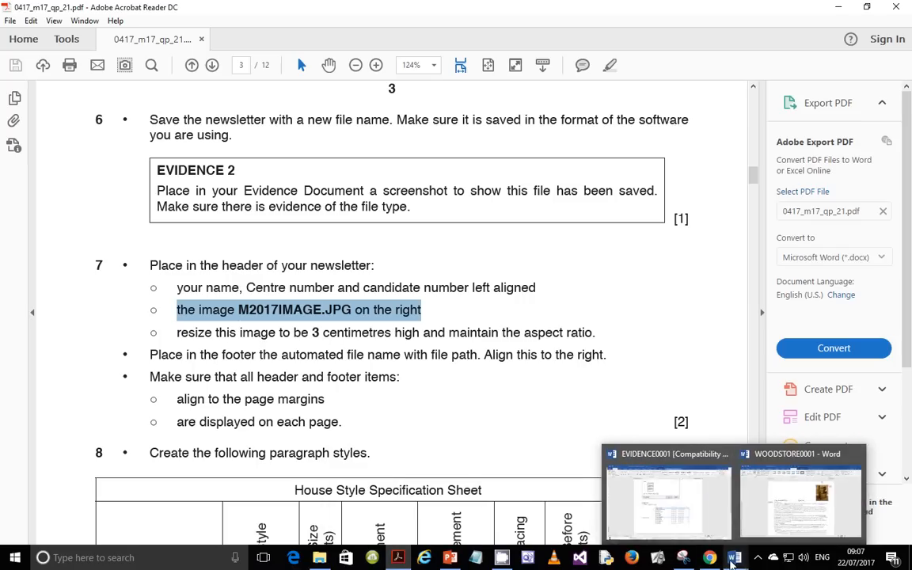
click(785, 520)
Step: Set the header picture's absolute height to 3 cm with aspect ratio locked, making it 2.26 cm wide
right_click(626, 194)
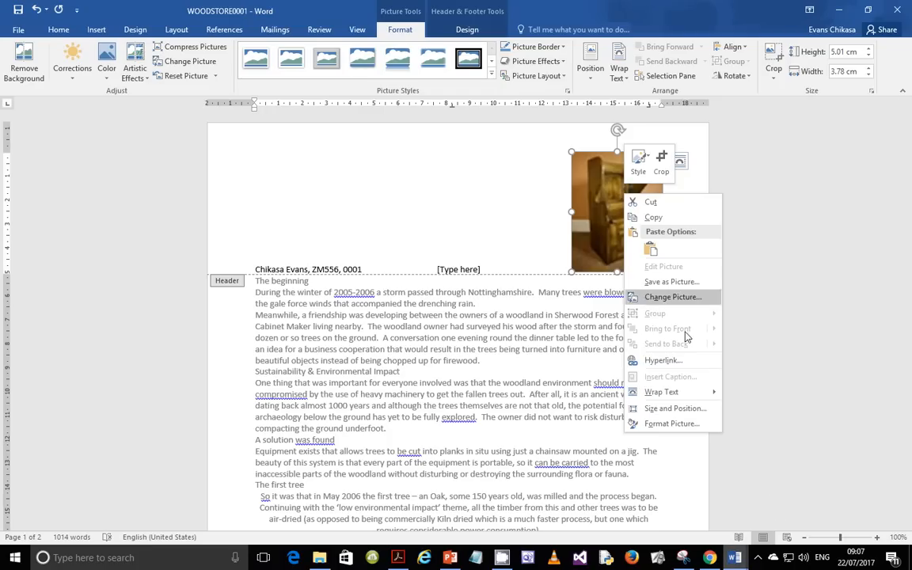
click(674, 407)
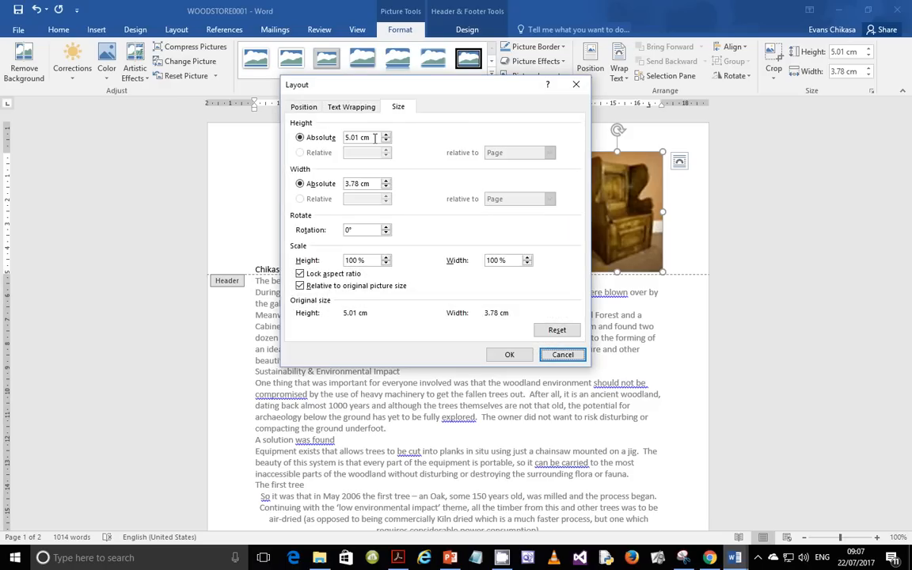
click(374, 138)
text(3)
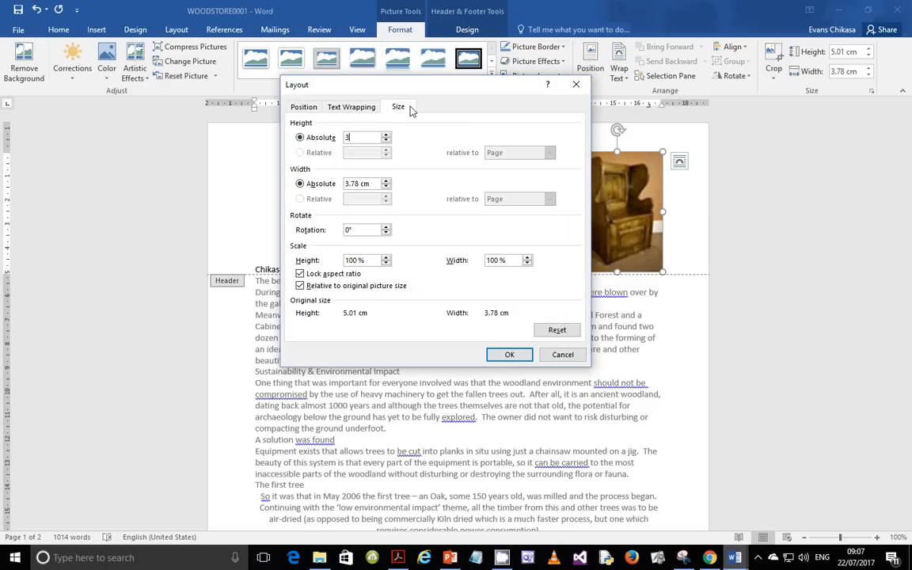
click(502, 355)
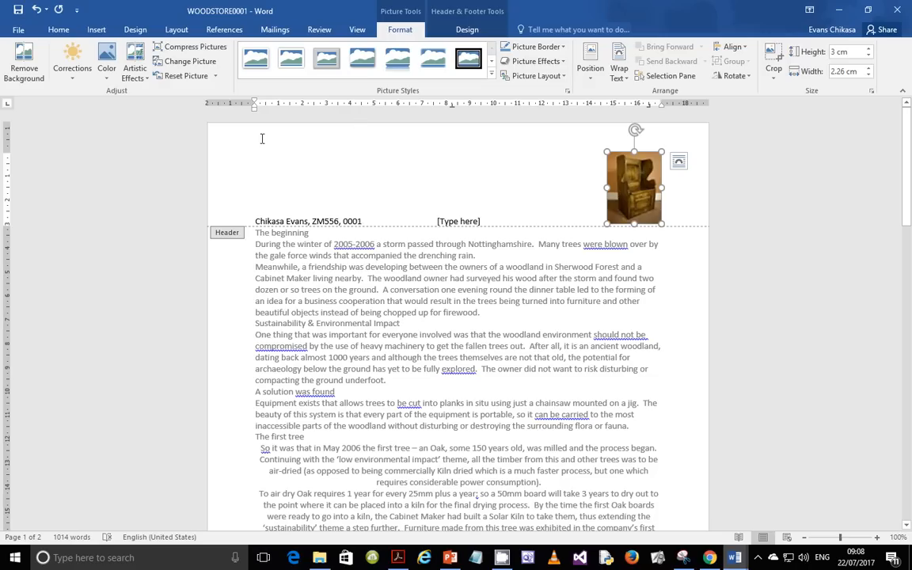
drag(6, 204, 4, 228)
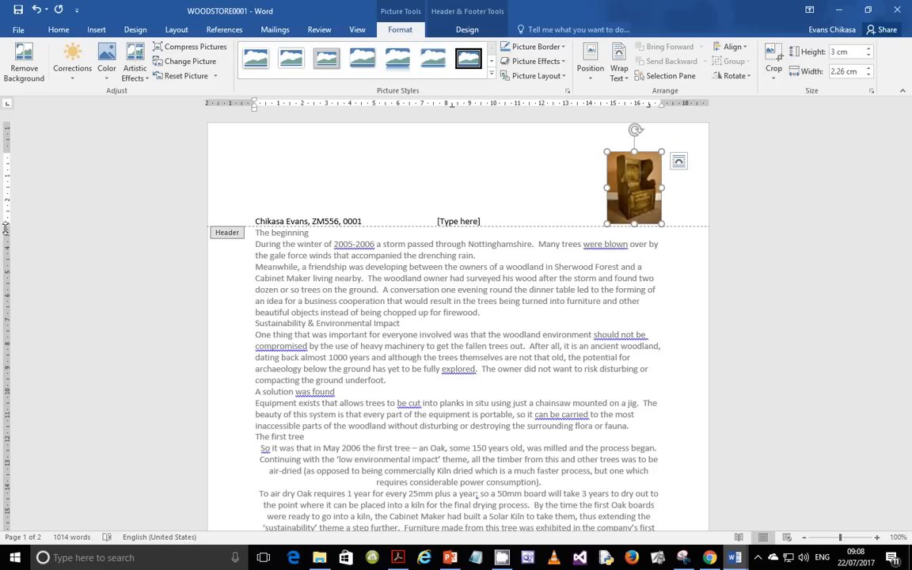
drag(5, 227, 5, 226)
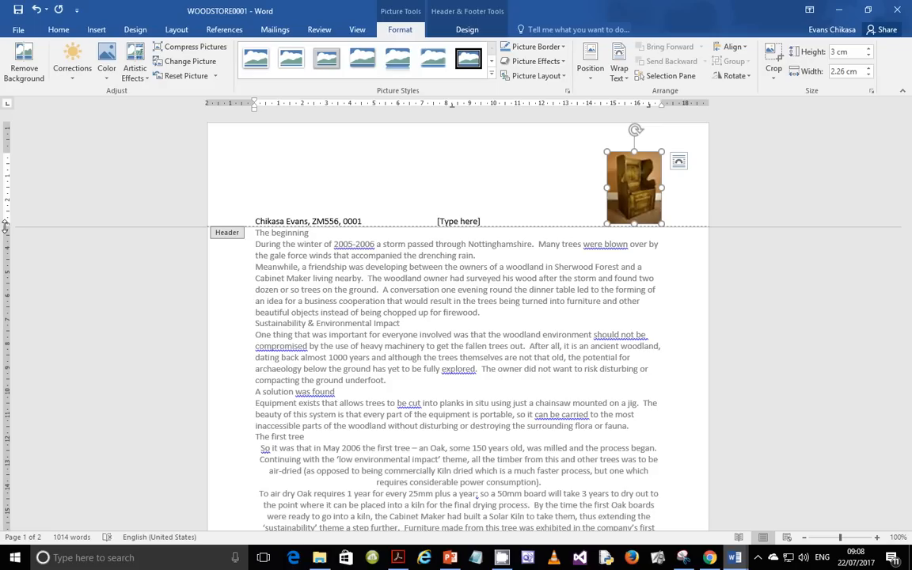
click(17, 30)
click(32, 317)
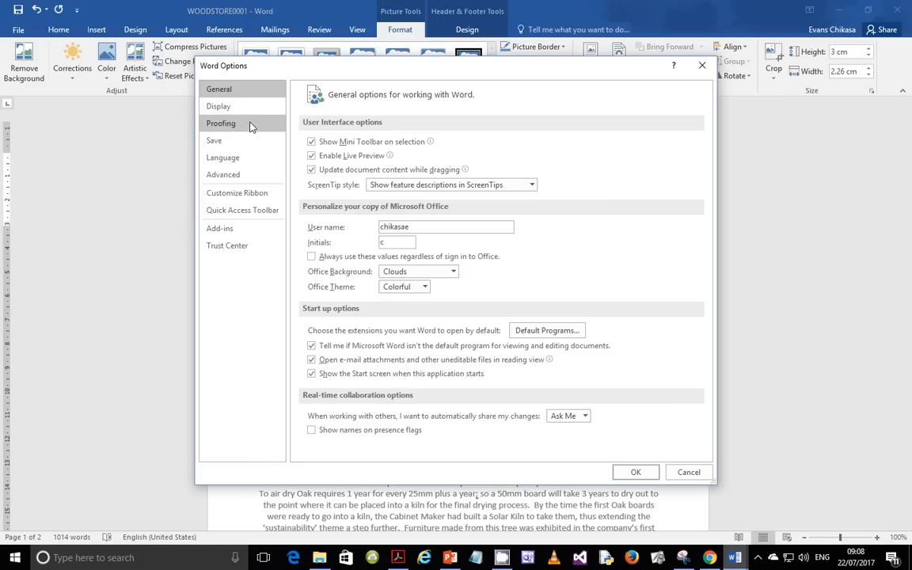
click(226, 175)
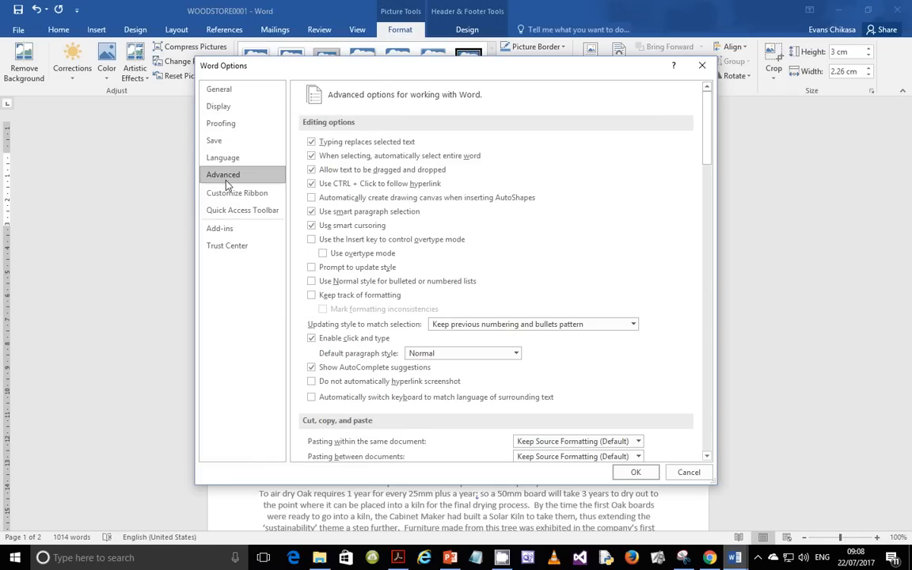
scroll(404, 293, down, 5)
scroll(408, 302, down, 10)
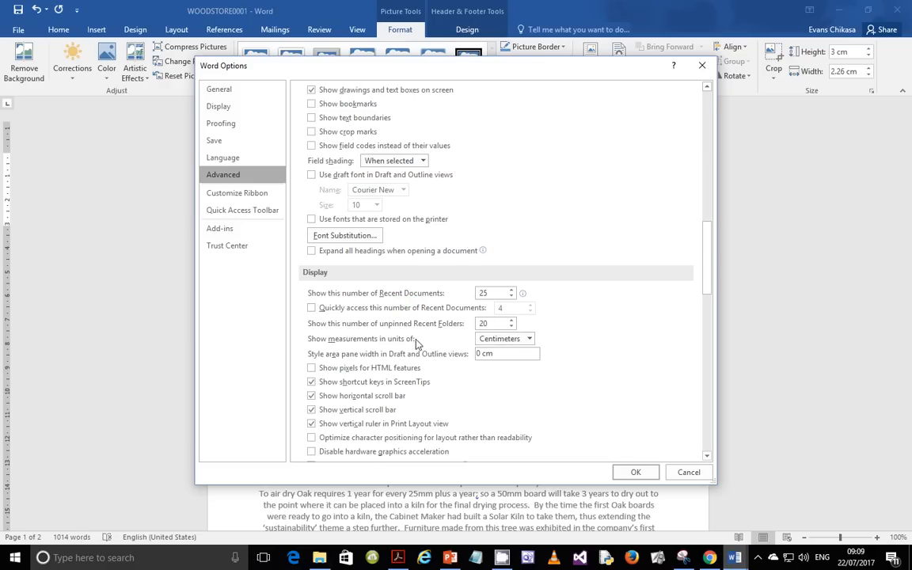
click(530, 341)
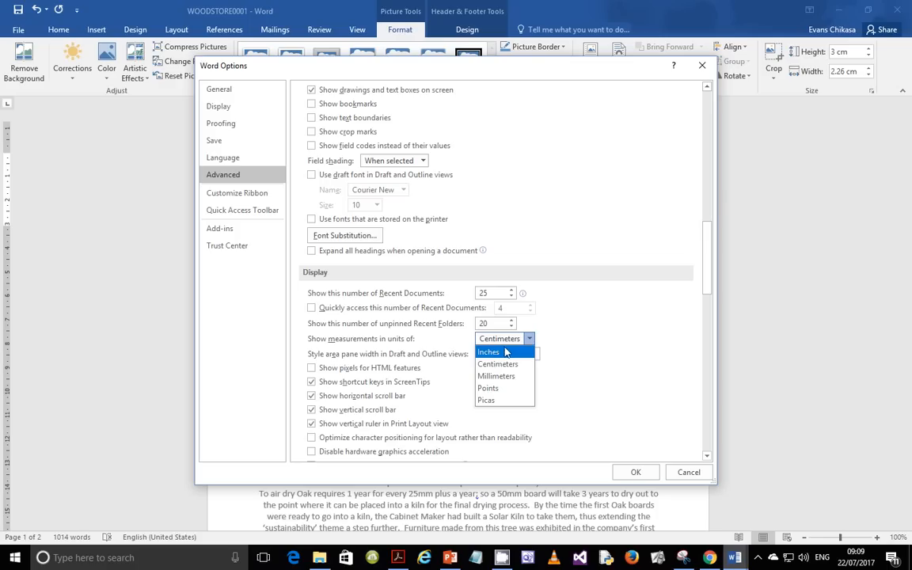
click(688, 472)
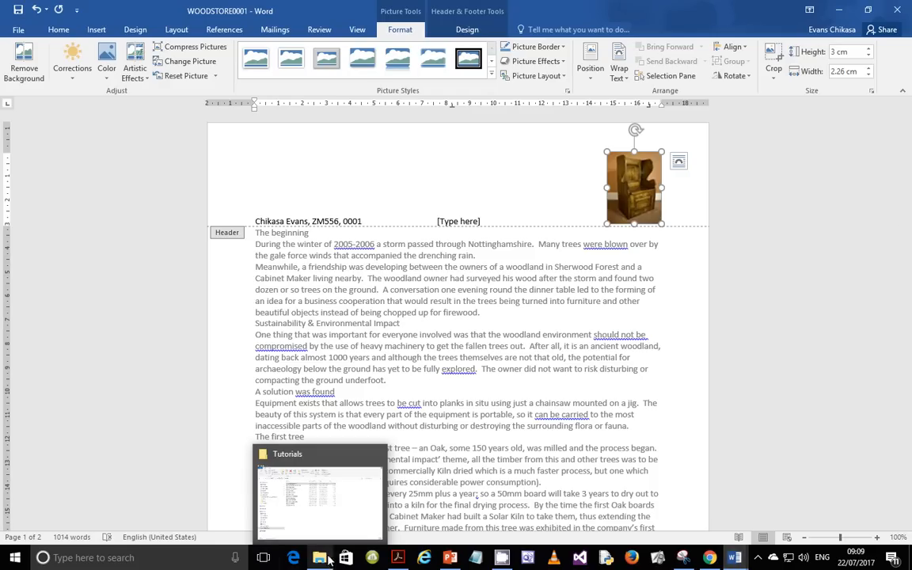
mouse_move(391, 550)
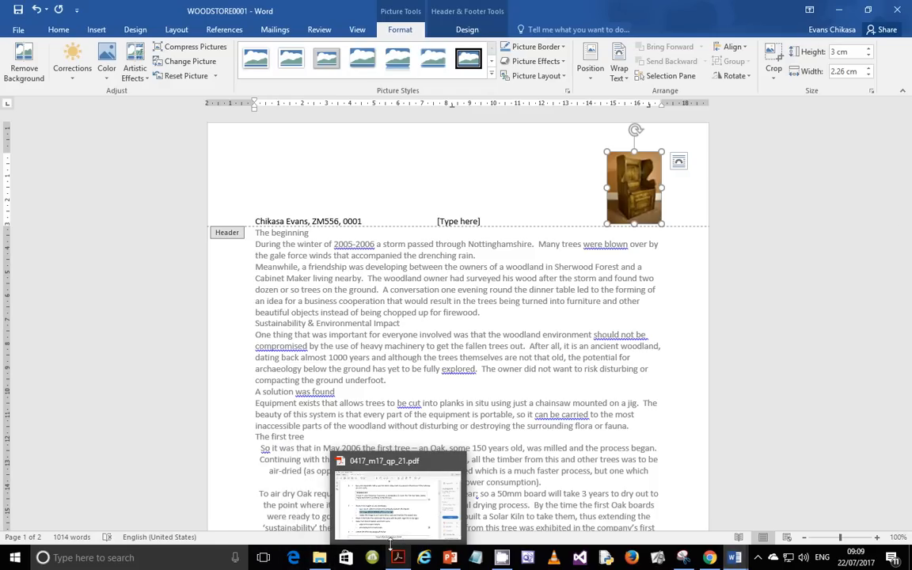
click(388, 535)
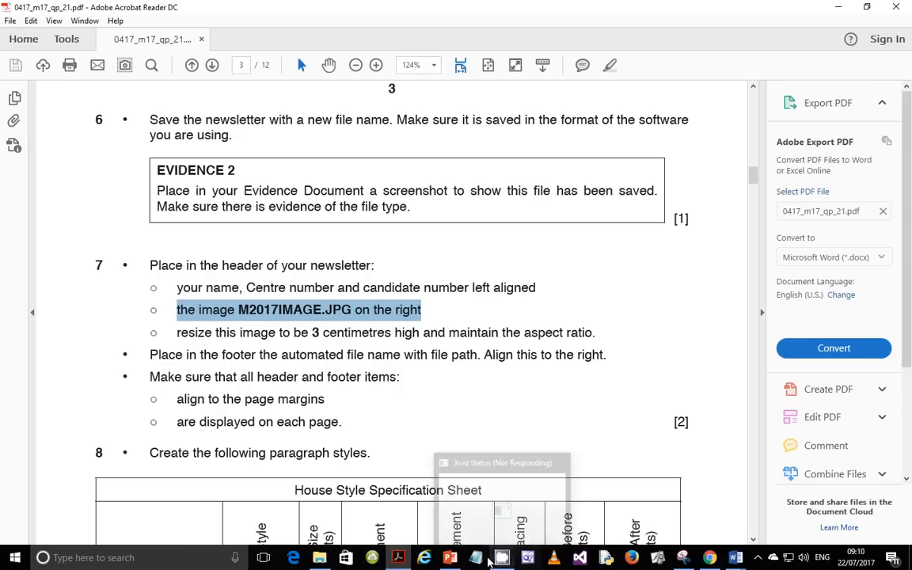
mouse_move(398, 554)
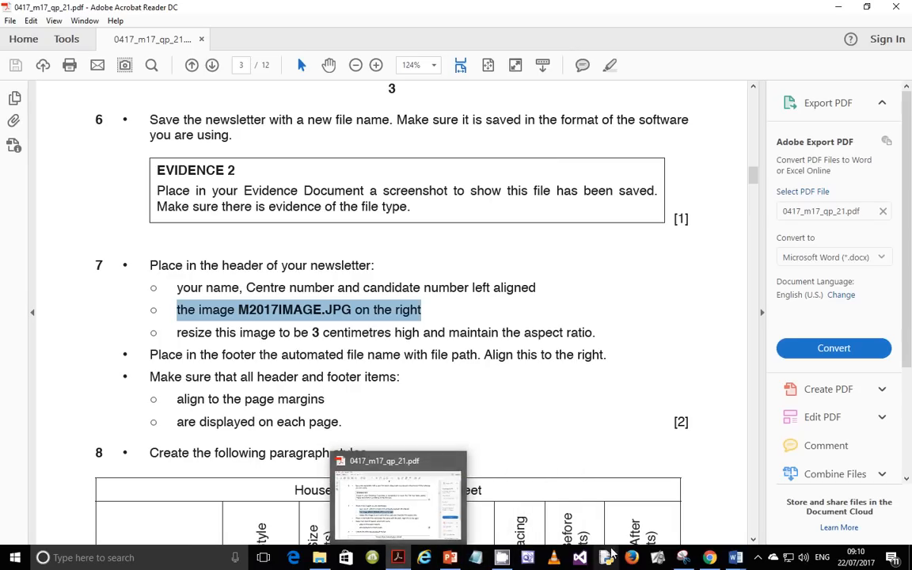
Step: Delete the middle [Type here] placeholder from the newsletter header
mouse_move(734, 557)
click(778, 508)
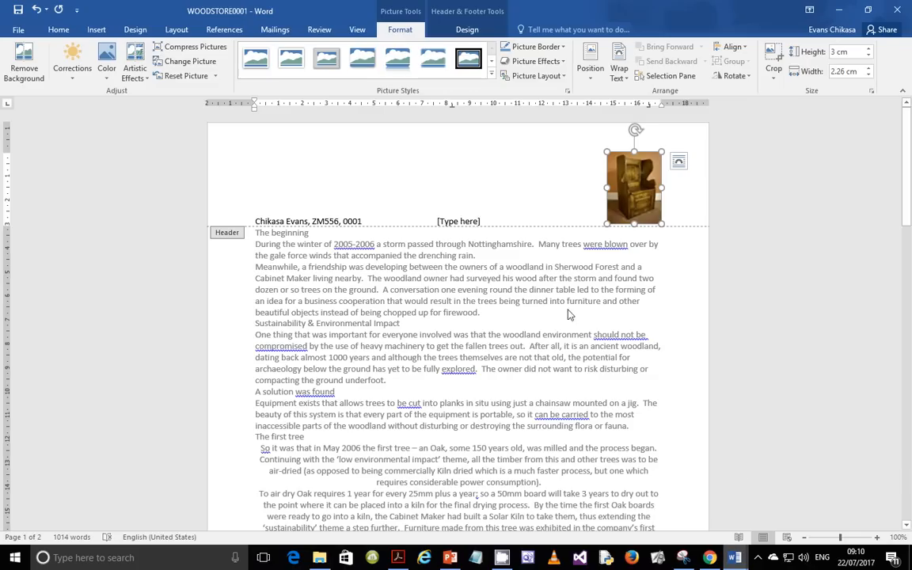
click(466, 219)
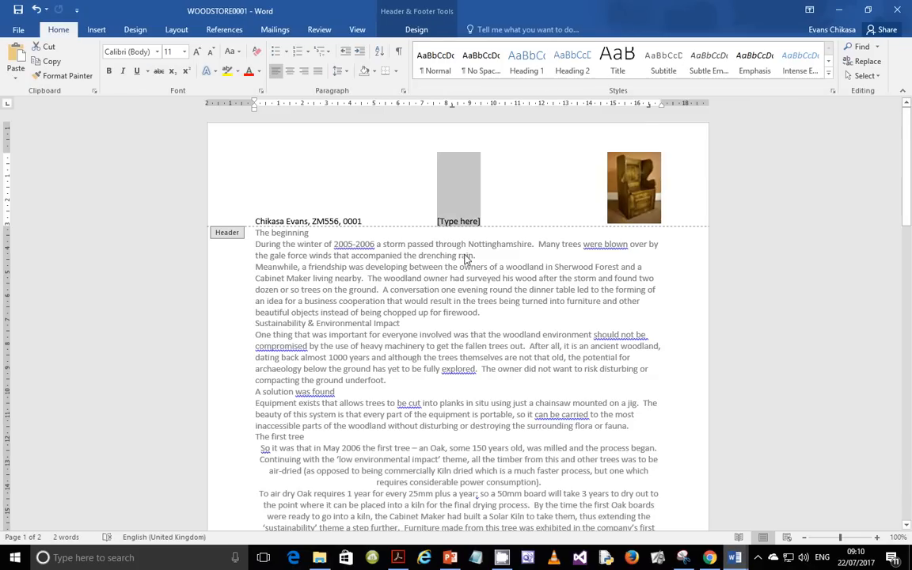
key(Delete)
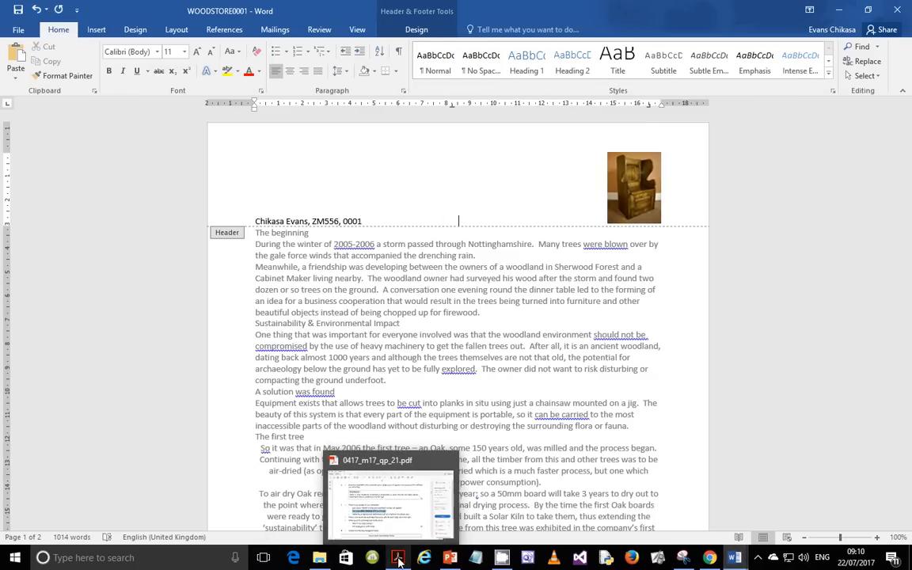
Step: Re-read step 7's footer requirement in the exam PDF, then return to WOODSTORE0001
click(384, 522)
click(383, 518)
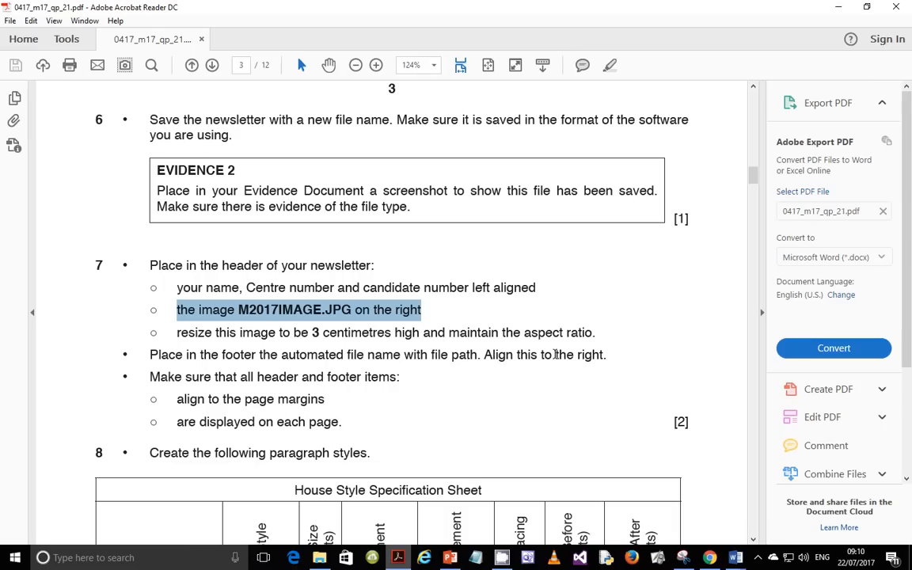
mouse_move(735, 554)
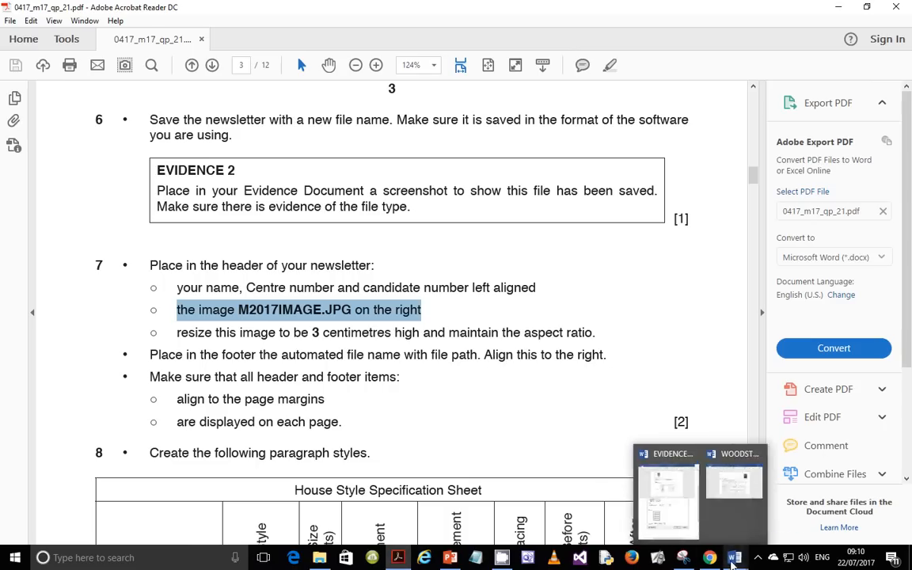
click(776, 507)
scroll(431, 325, down, 6)
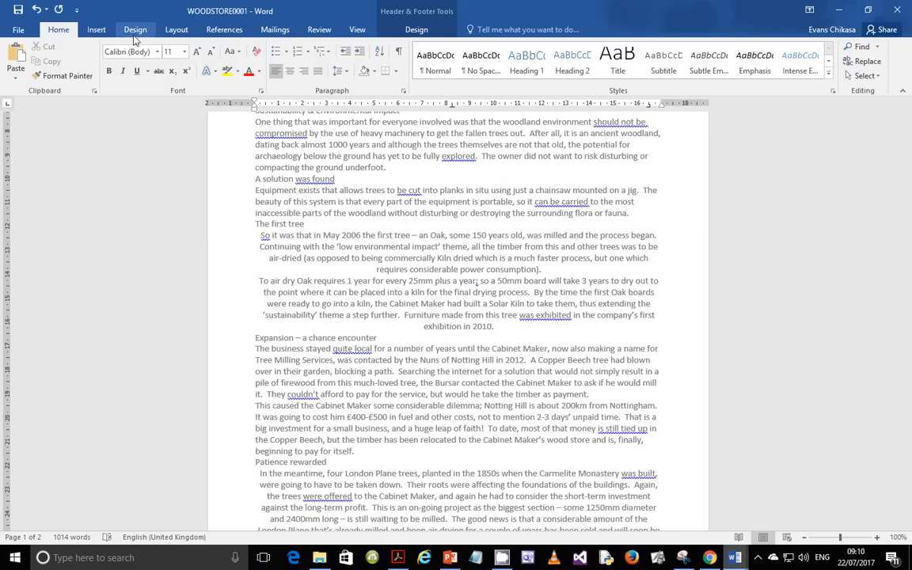
Step: Insert a Blank (Three Columns) footer and select its right-hand [Type here] placeholder
click(95, 30)
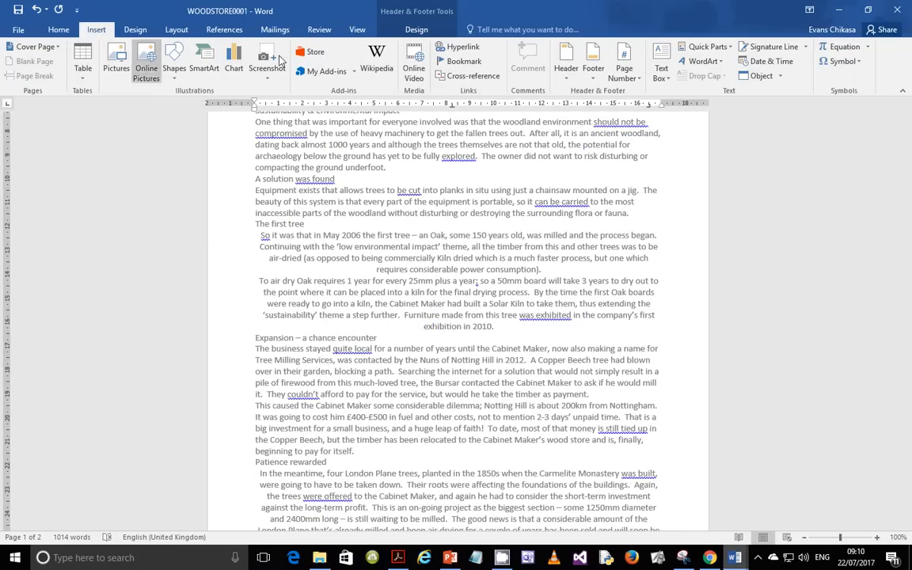
click(593, 63)
click(680, 202)
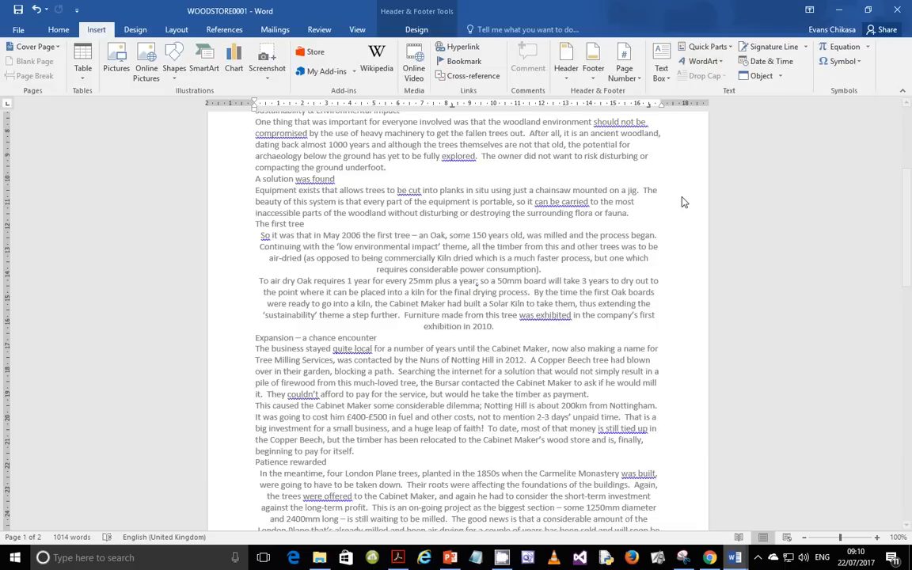
click(631, 484)
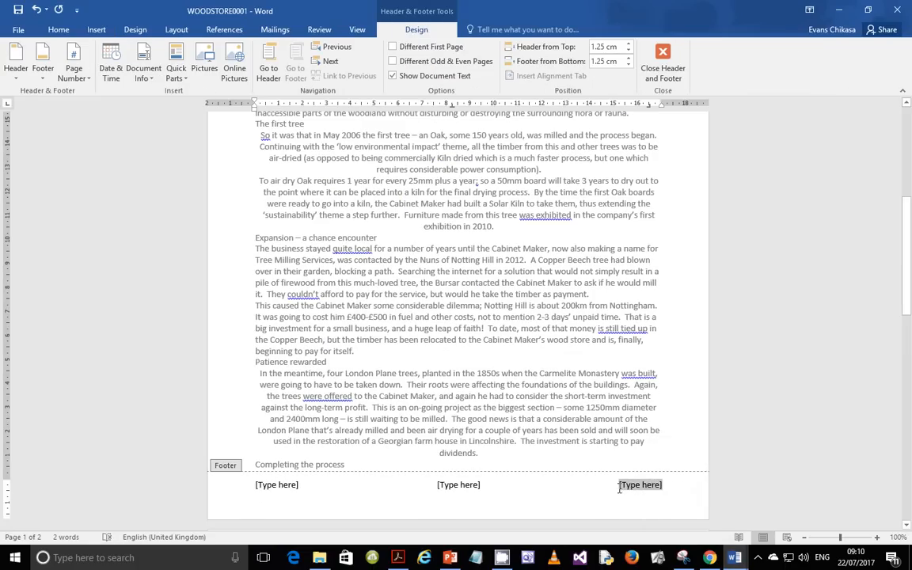
Step: Check the exam paper PDF, then return to the WOODSTORE0001 newsletter
click(398, 557)
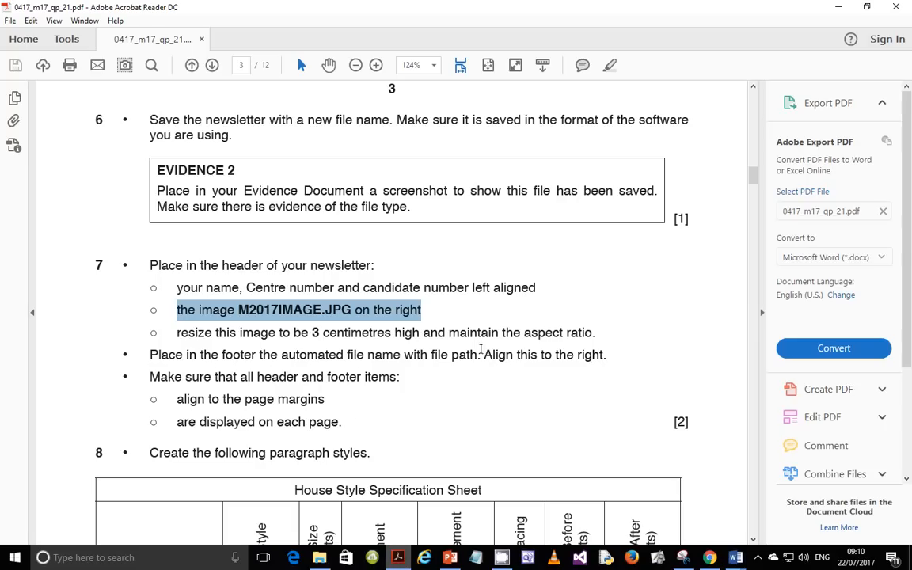
click(735, 558)
click(801, 500)
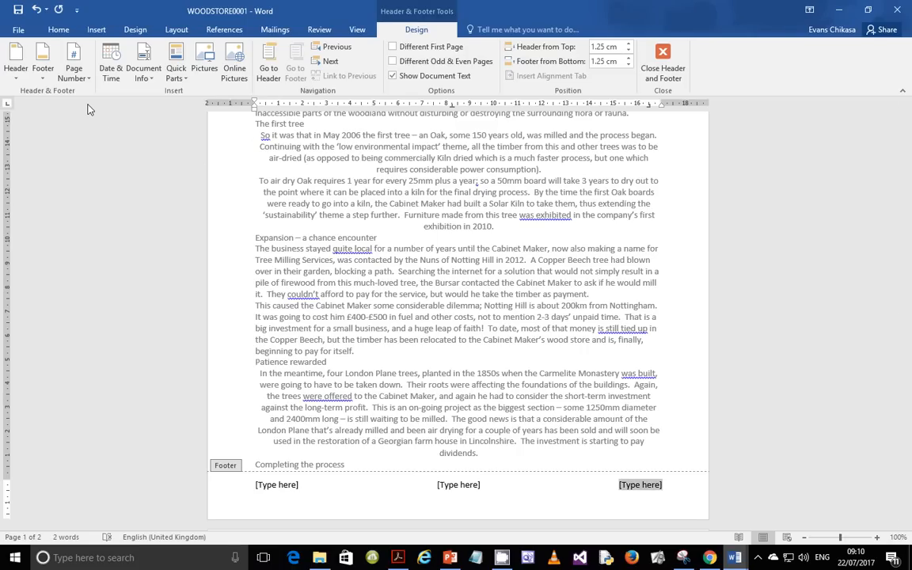
Step: Insert a FileName field with path in the right footer, showing D:\Tutorials\WOODSTORE0001.docx
click(175, 79)
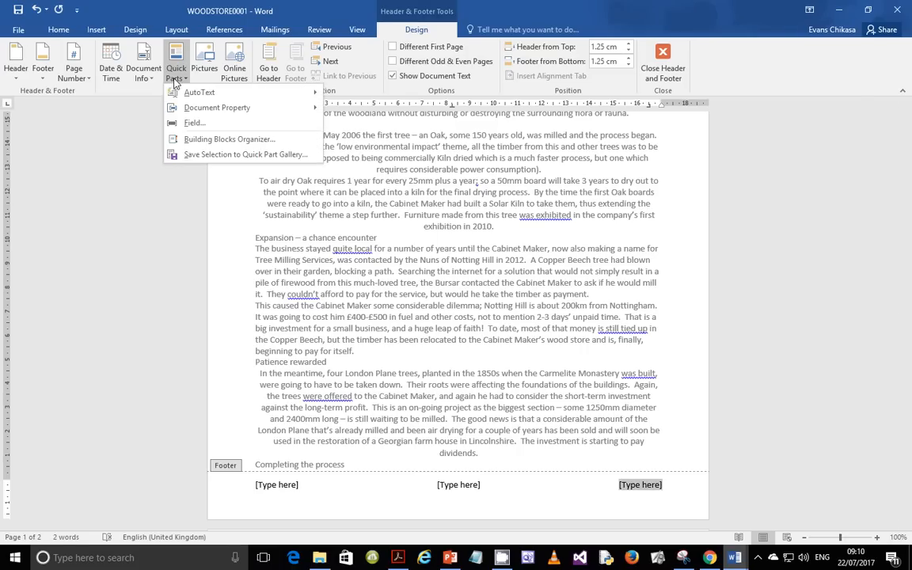
click(194, 125)
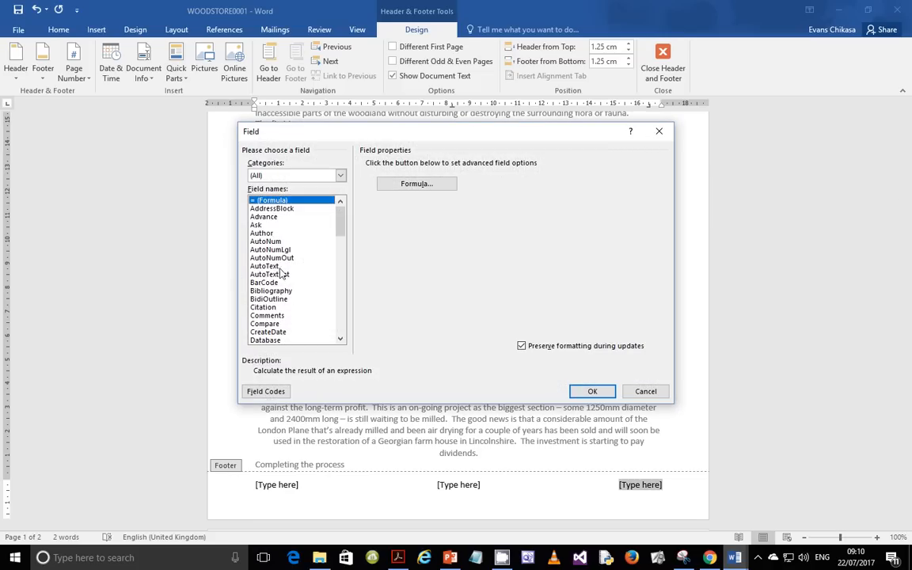
scroll(277, 275, down, 6)
scroll(277, 275, up, 1)
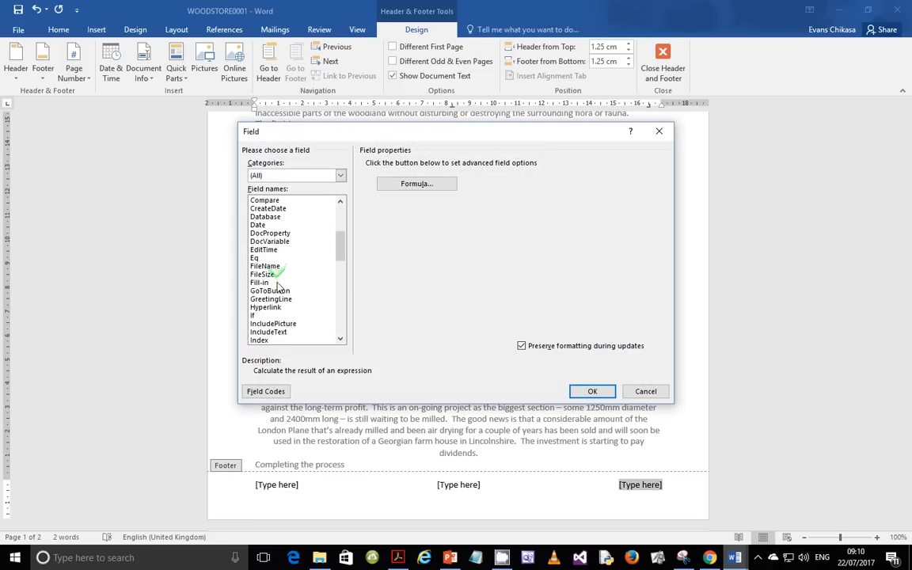
click(270, 174)
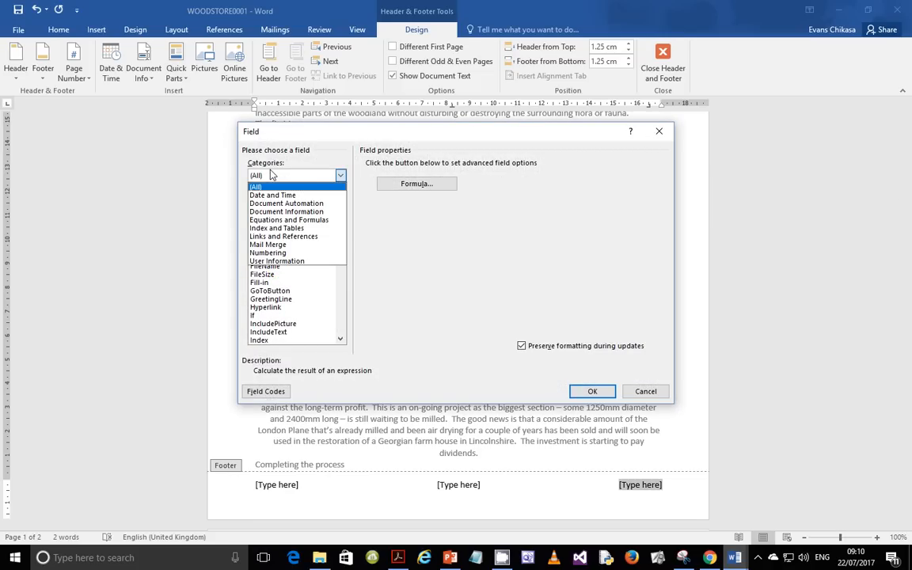
click(291, 317)
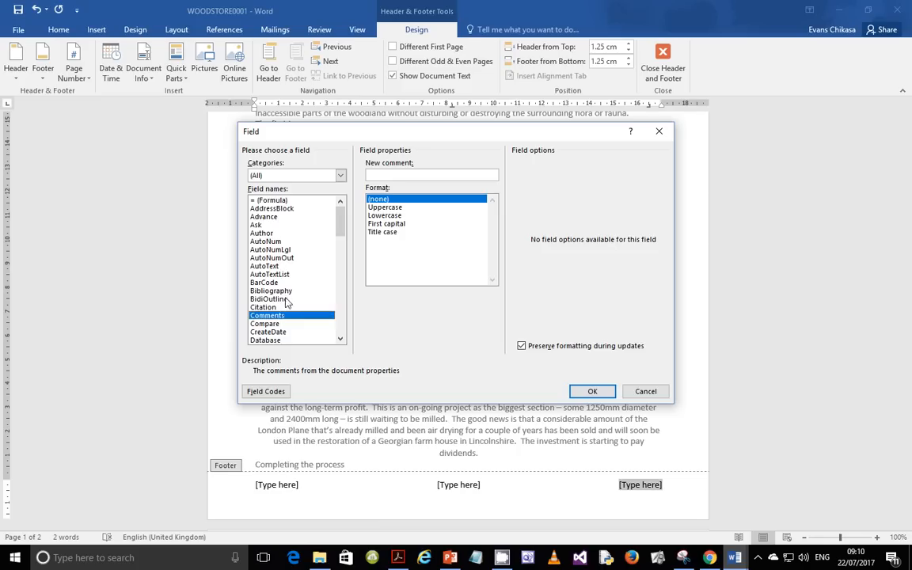
scroll(297, 305, down, 3)
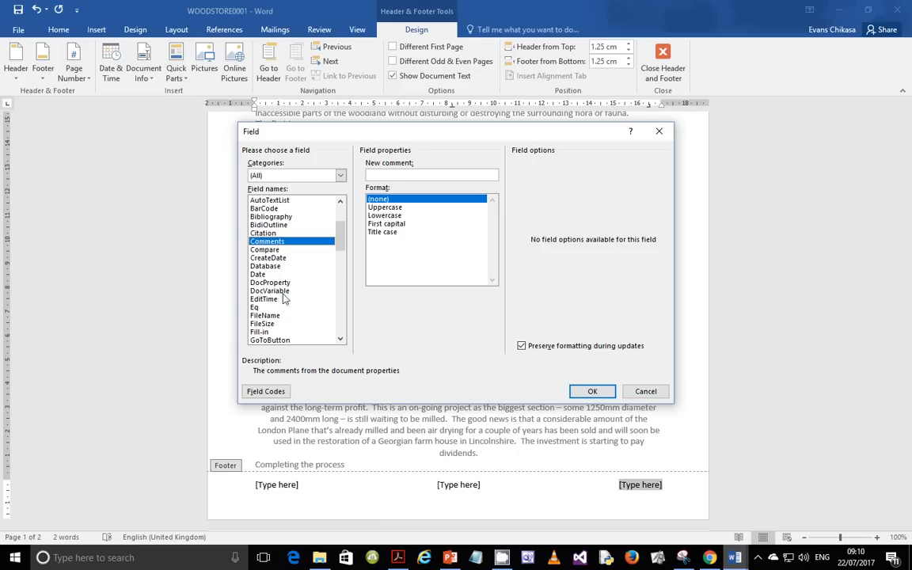
click(267, 315)
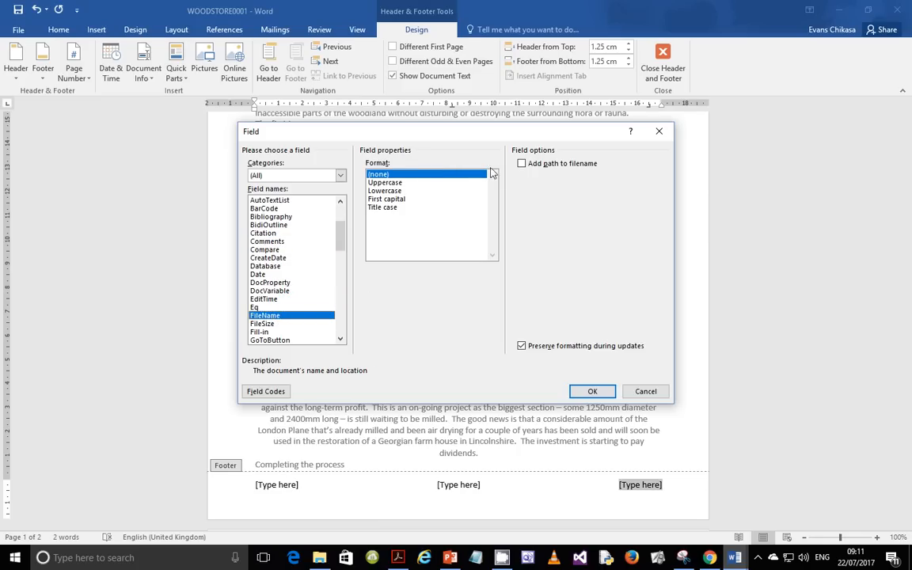
click(528, 164)
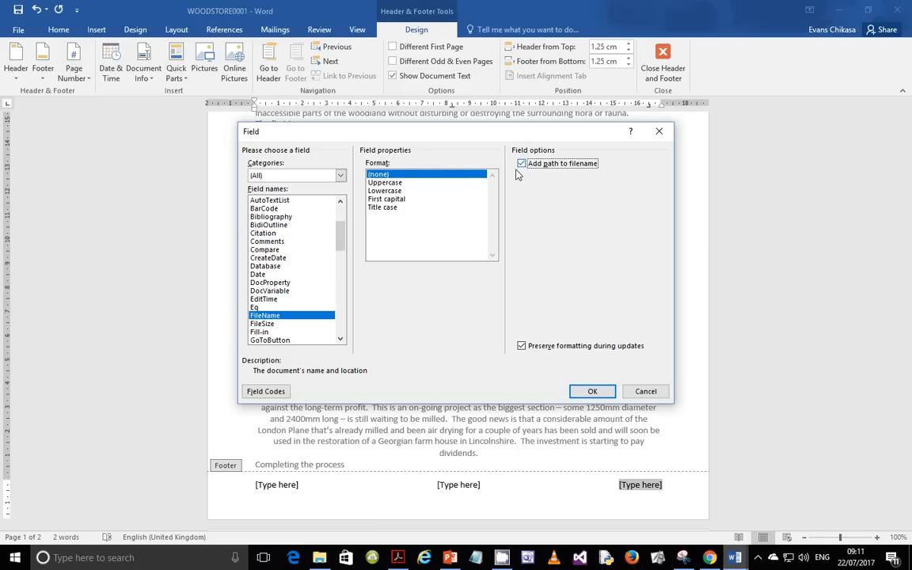
click(592, 391)
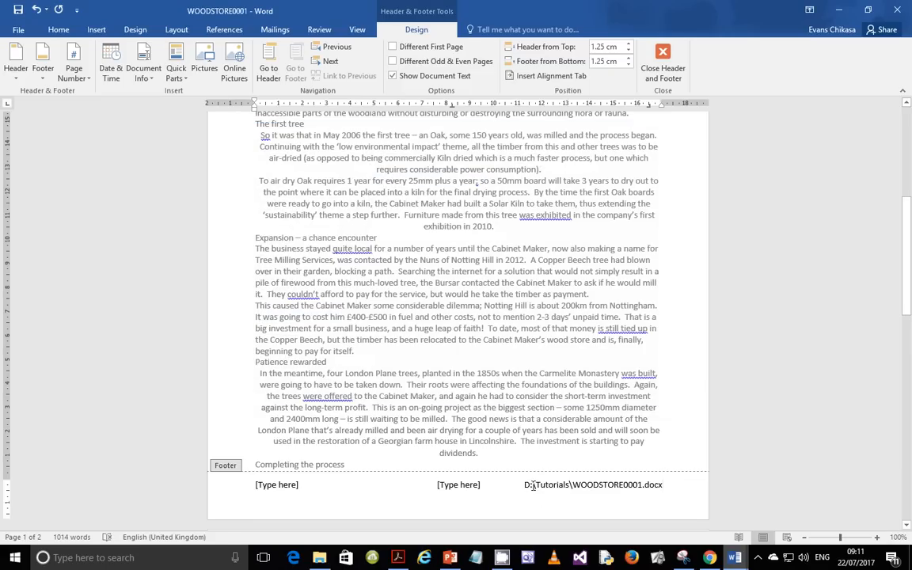
click(398, 560)
drag(175, 399, 211, 399)
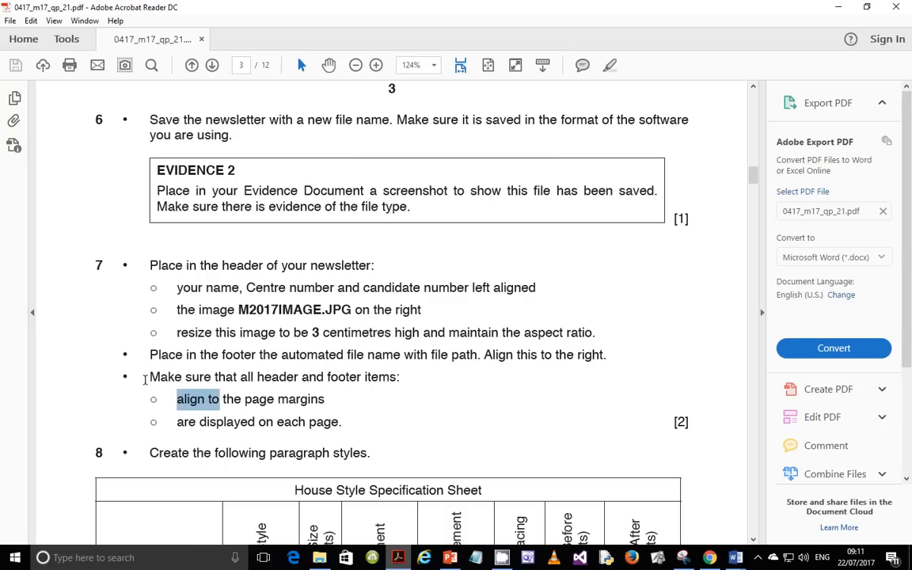
drag(146, 380, 402, 372)
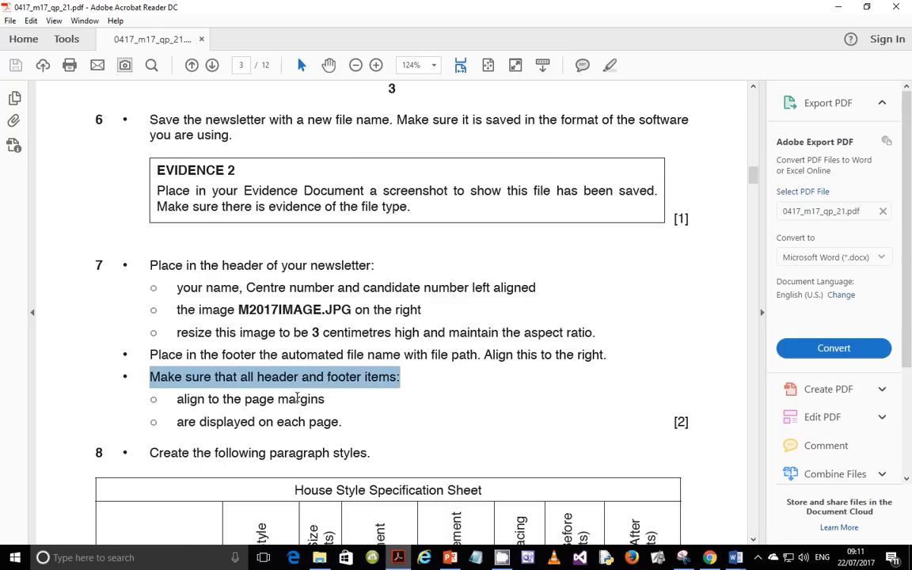
drag(173, 399, 277, 398)
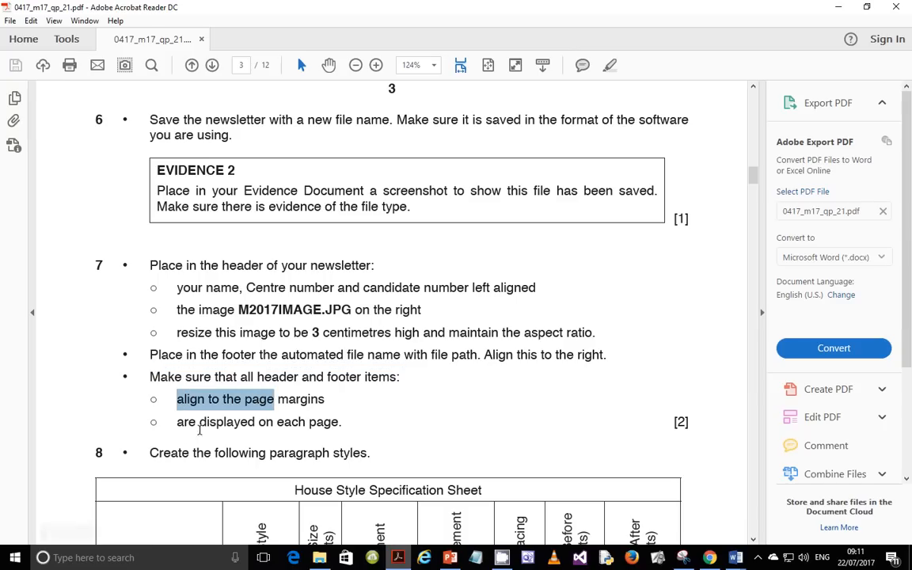
drag(197, 421, 320, 421)
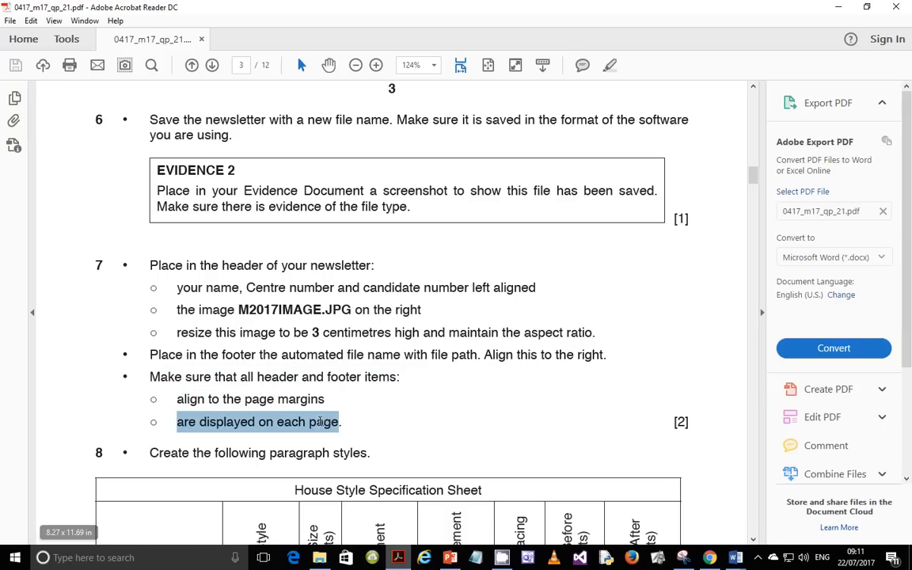
click(734, 557)
click(772, 481)
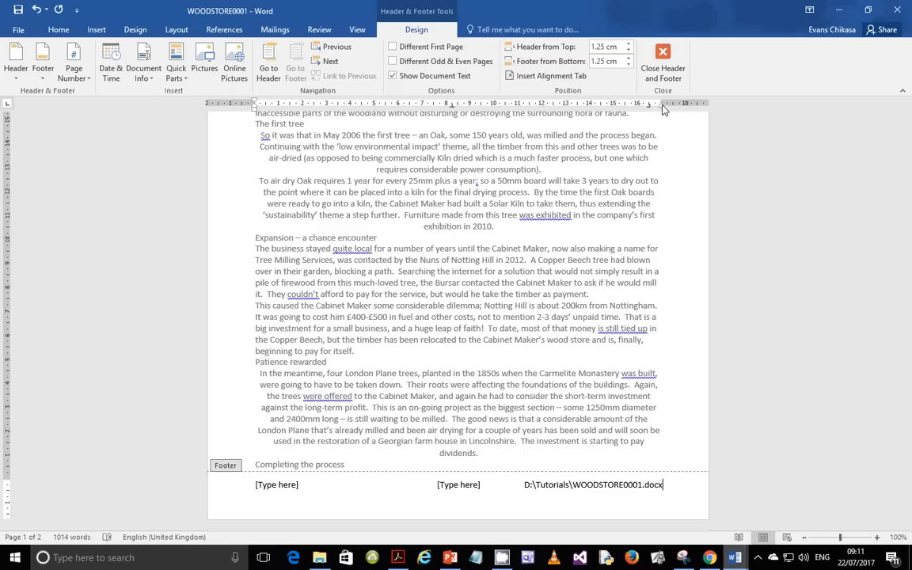
Step: Delete the left and centre [Type here] footer placeholders, keeping only D:\Tutorials\WOODSTORE0001.docx on the right
drag(663, 110, 664, 110)
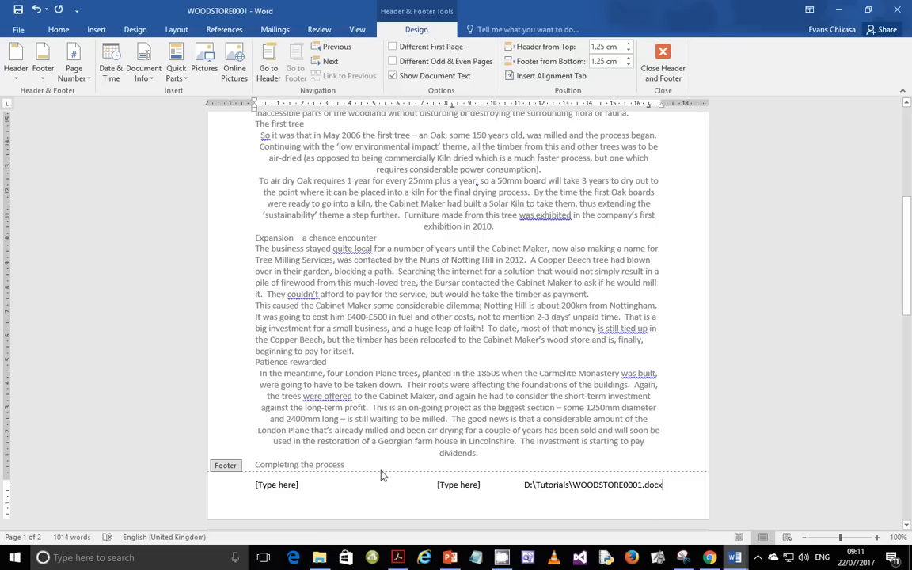
click(269, 486)
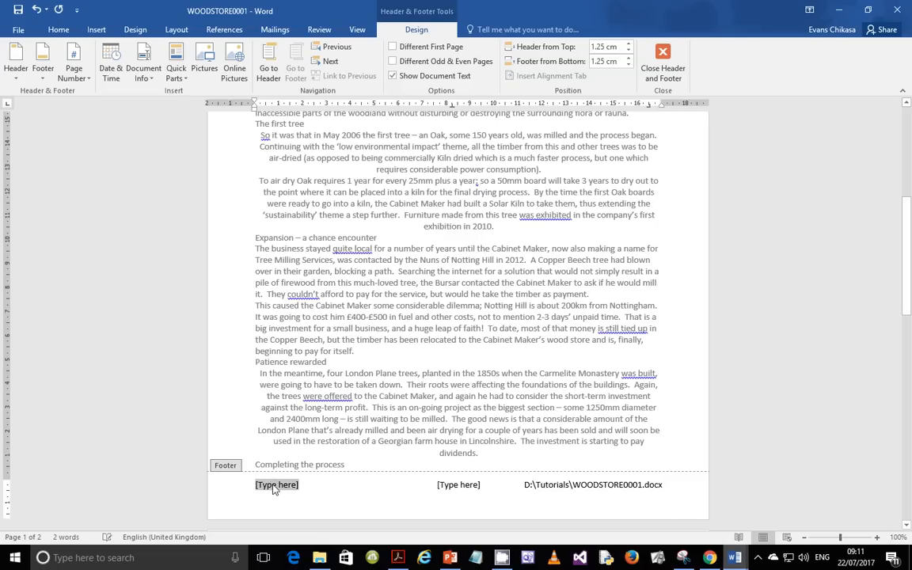
key(Delete)
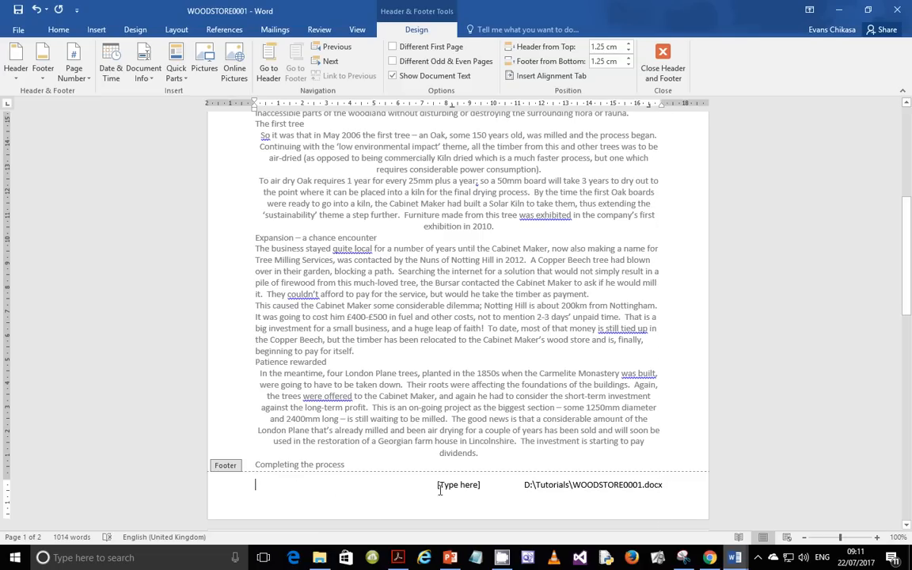
click(446, 487)
key(Delete)
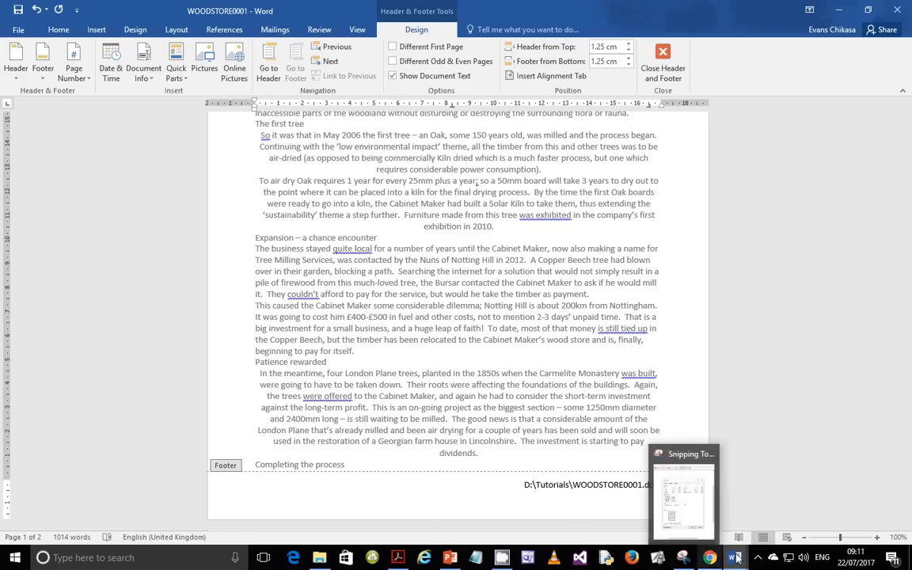
click(397, 557)
scroll(320, 356, down, 5)
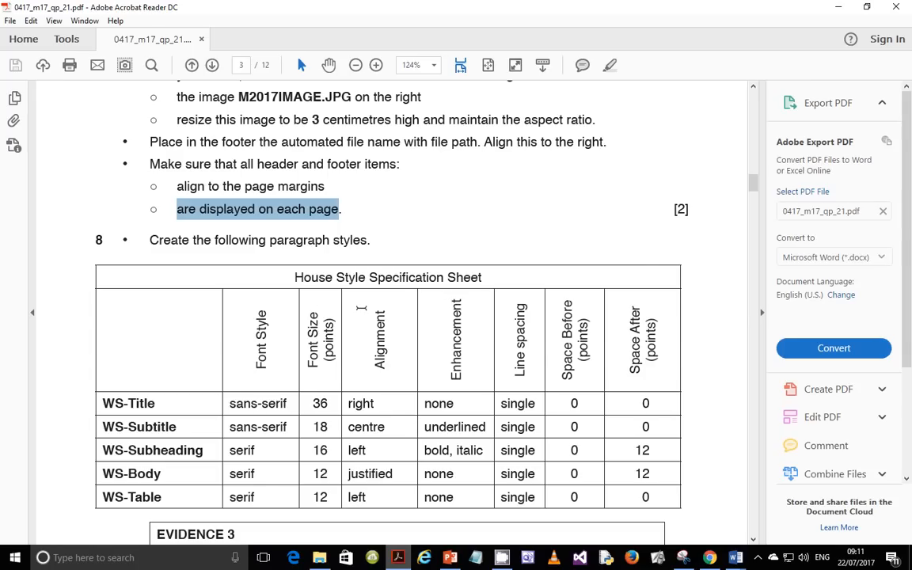
scroll(361, 308, down, 2)
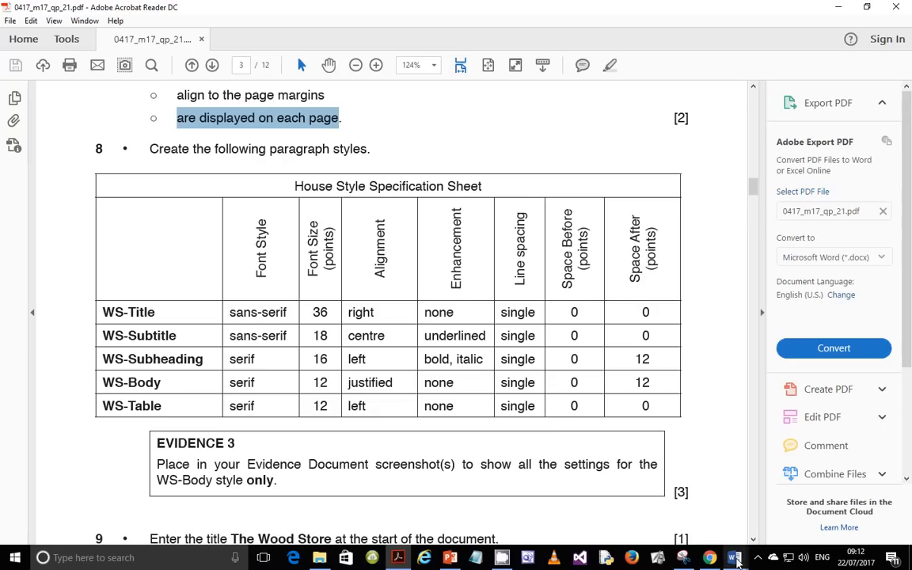
mouse_move(735, 560)
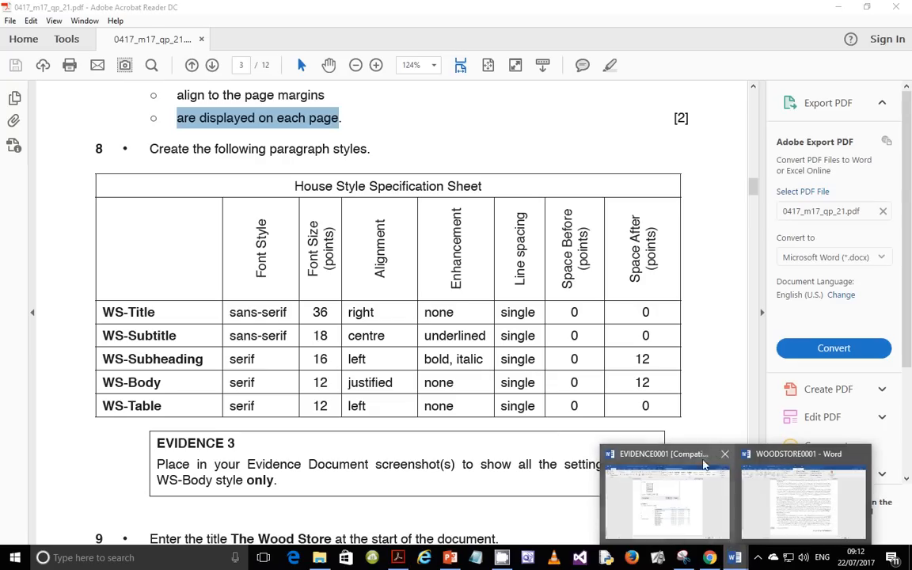
click(792, 515)
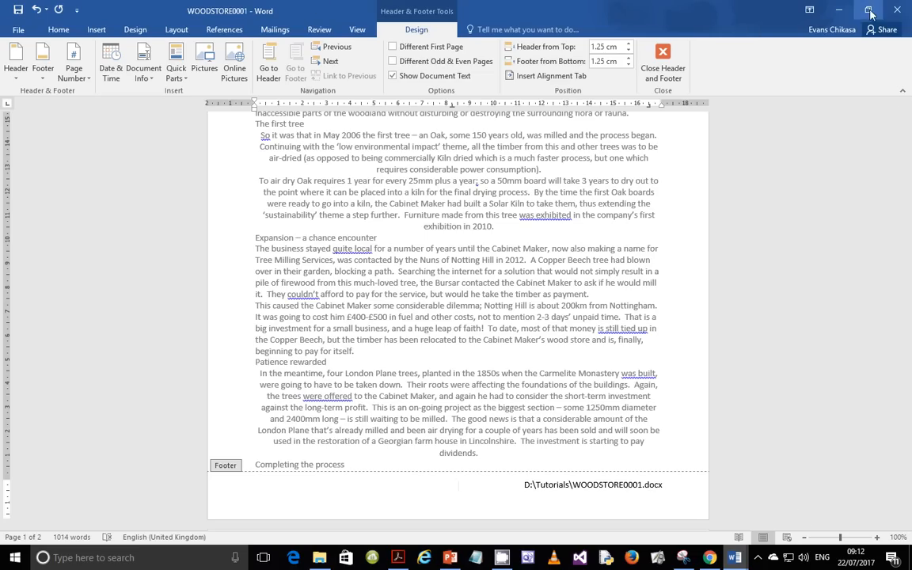
Step: Restore the Word window below the PDF style table and exit header and footer editing
double_click(784, 10)
drag(266, 179, 375, 250)
scroll(650, 165, down, 3)
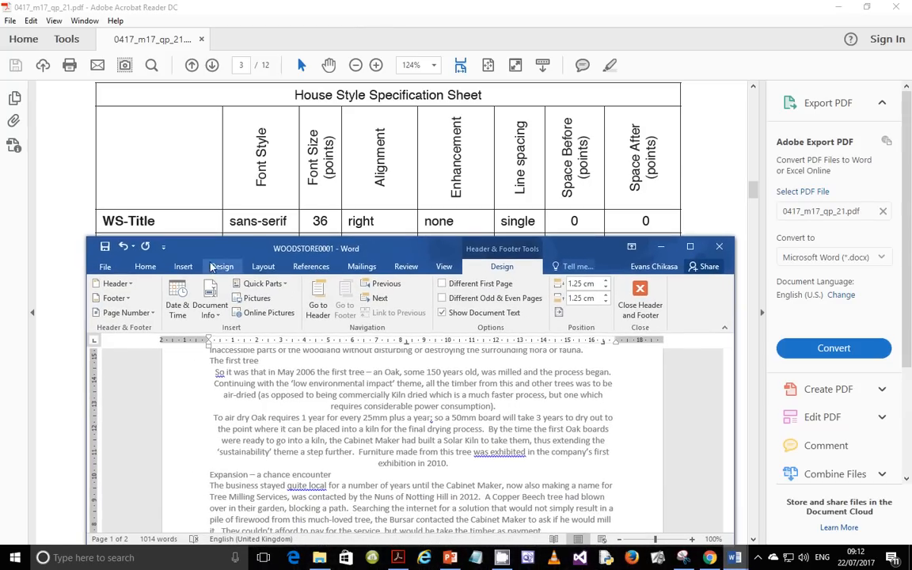
click(632, 306)
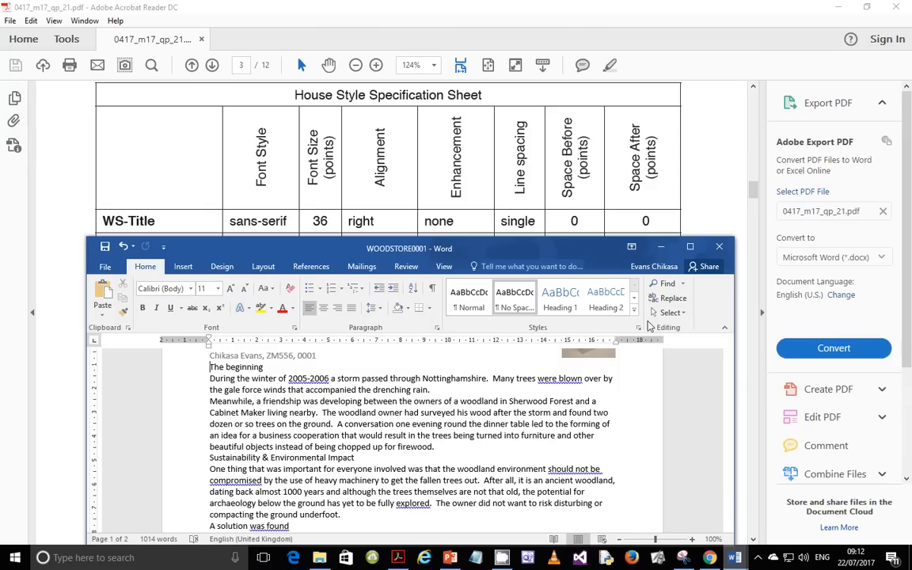
Step: Start a new style named WS-Title with the base style set to (no style)
click(633, 298)
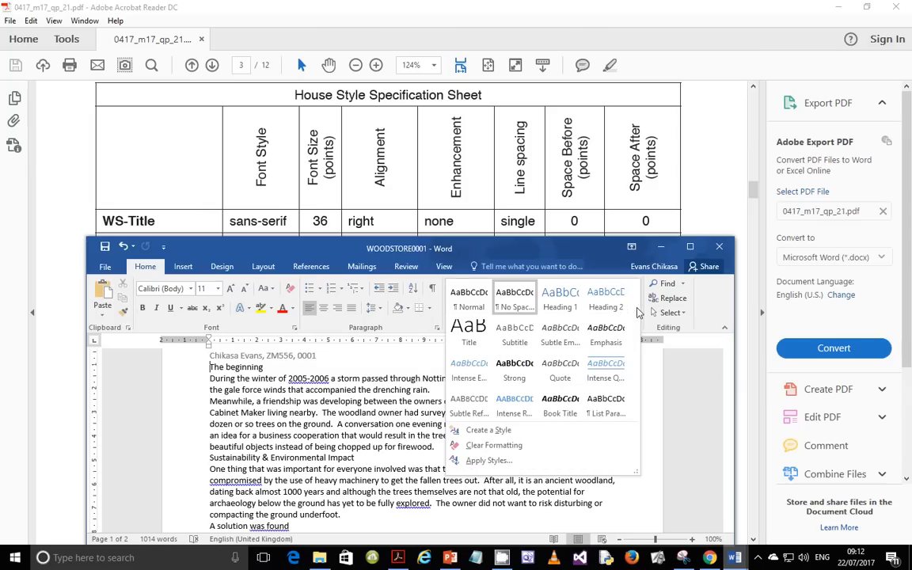
click(505, 434)
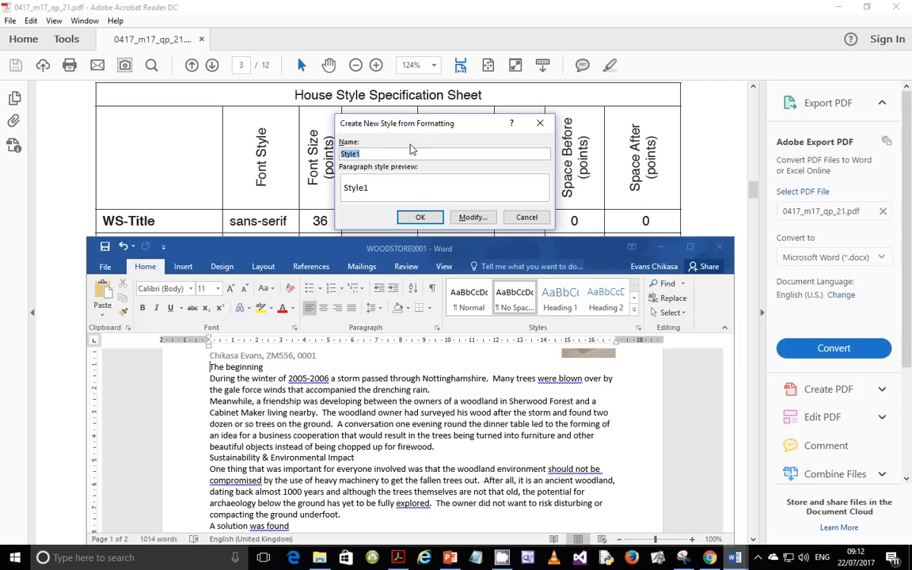
text(WS-Title)
click(472, 217)
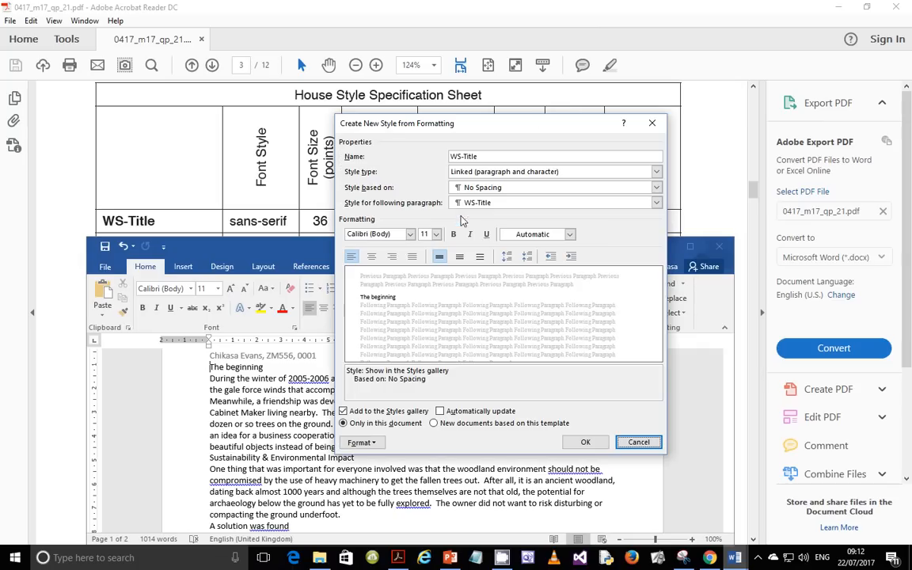
drag(493, 130, 577, 256)
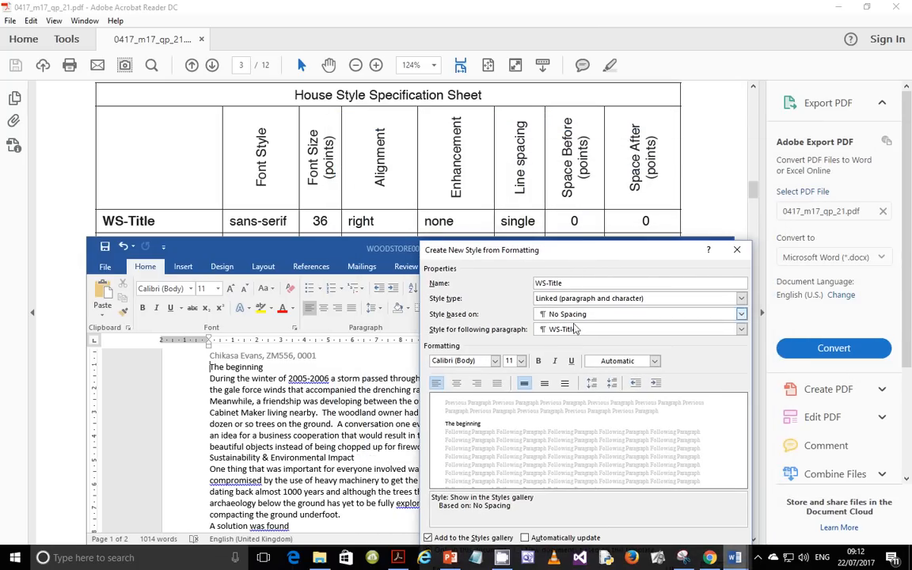
click(742, 314)
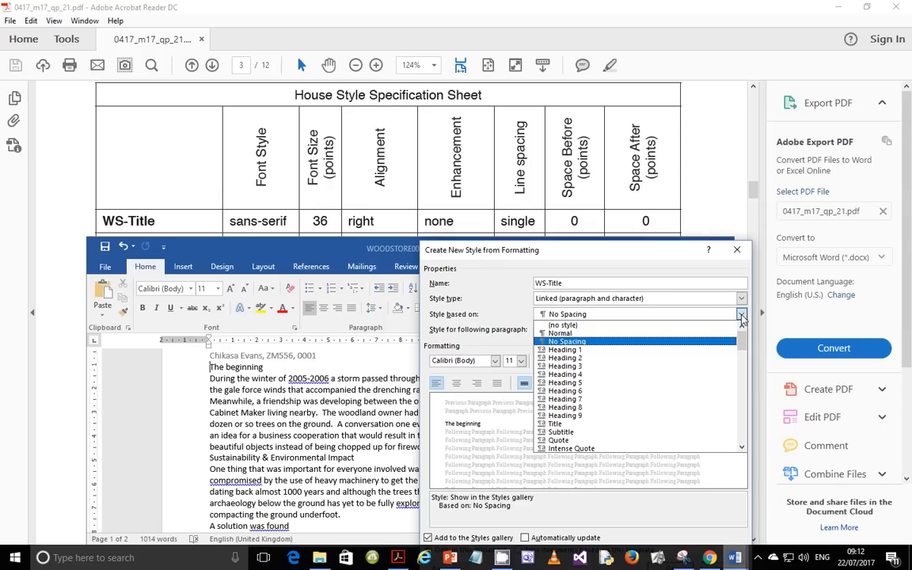
click(590, 324)
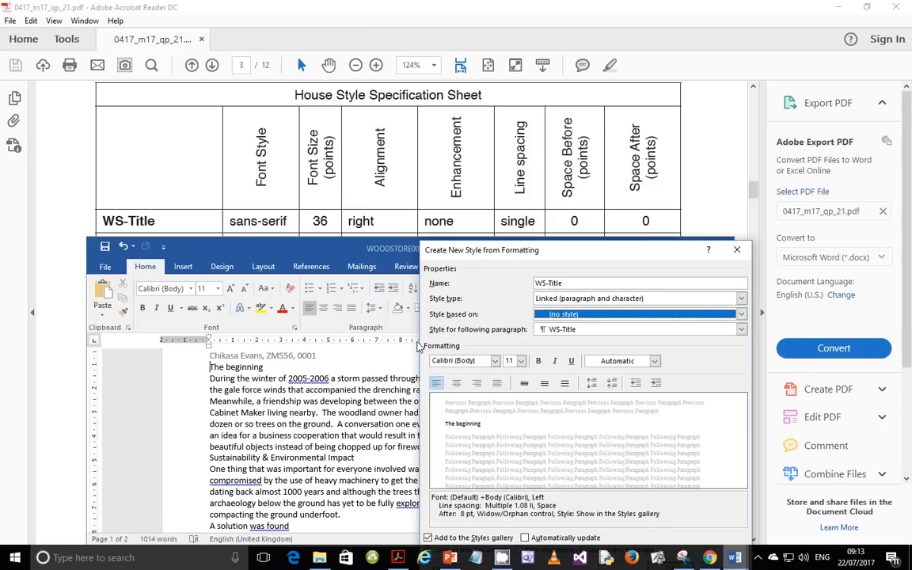
Step: Set WS-Title to 36 pt, right-aligned, with single line spacing
click(521, 360)
scroll(515, 455, down, 1)
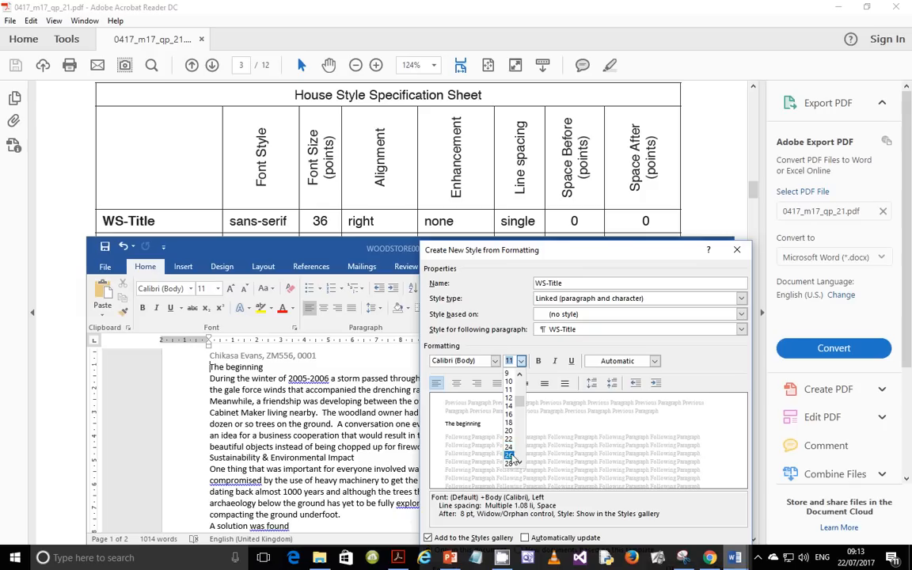
click(509, 456)
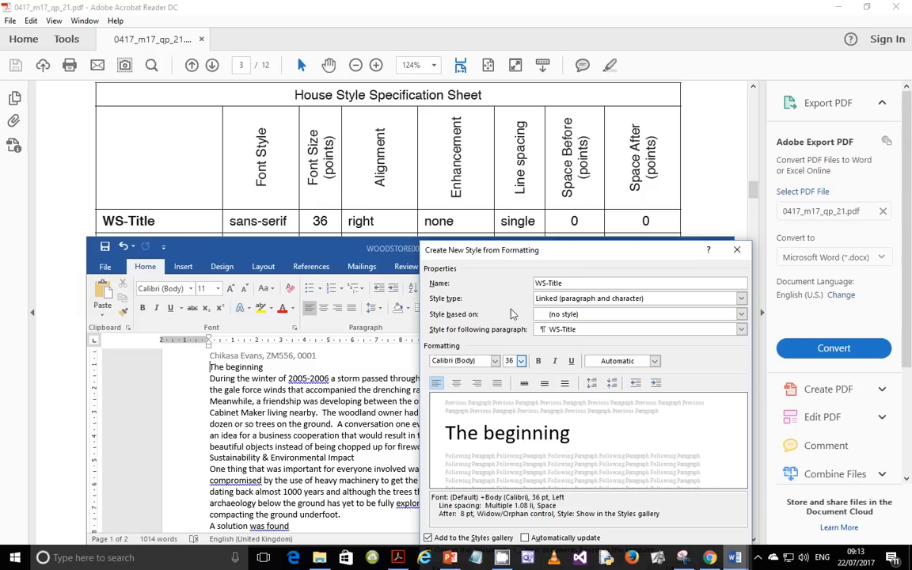
click(477, 384)
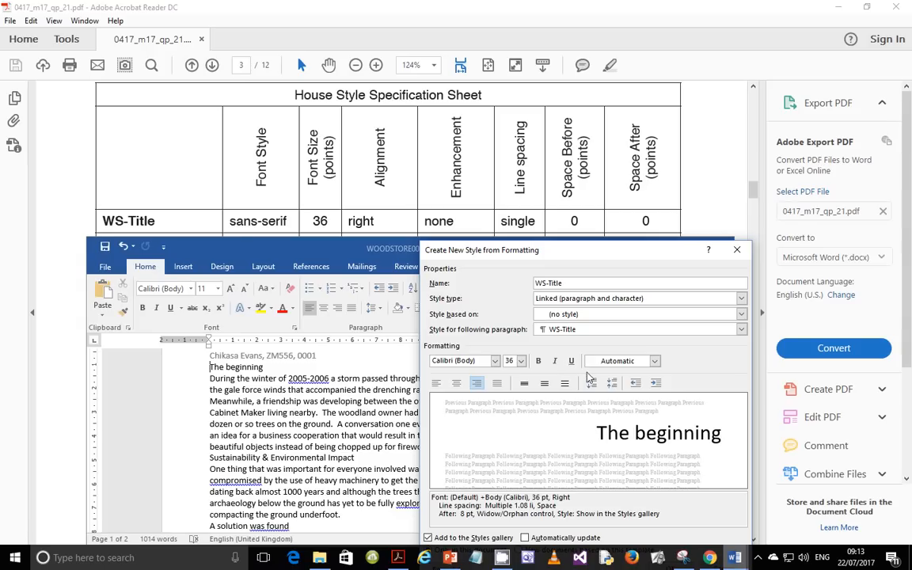
click(524, 383)
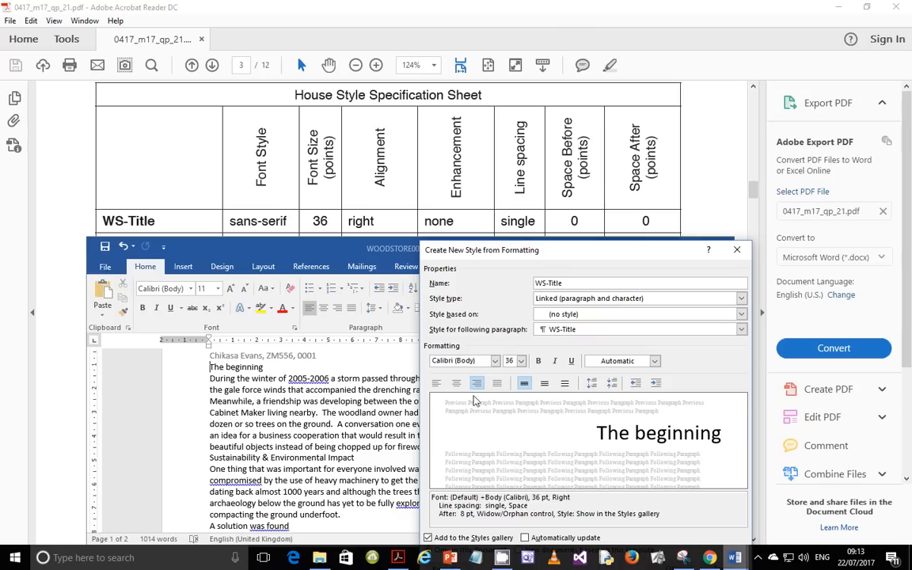
drag(529, 250, 577, 148)
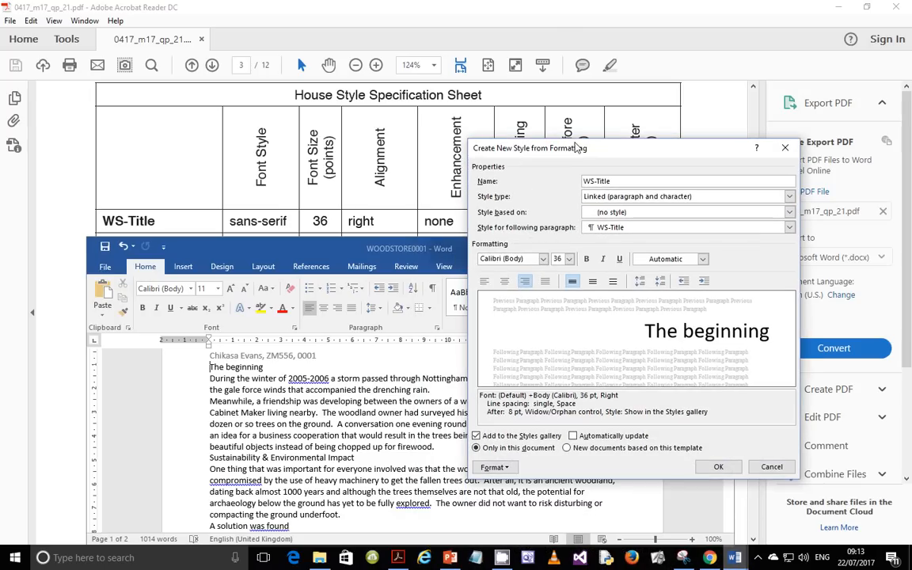
click(494, 467)
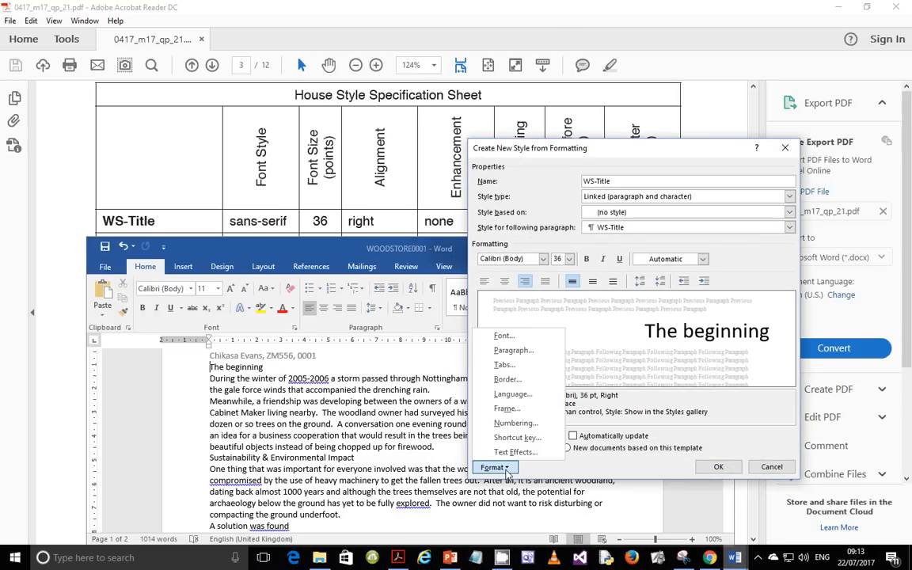
Step: Set WS-Title's space after to 0 pt and create the style, applying it to 'The beginning'
click(513, 350)
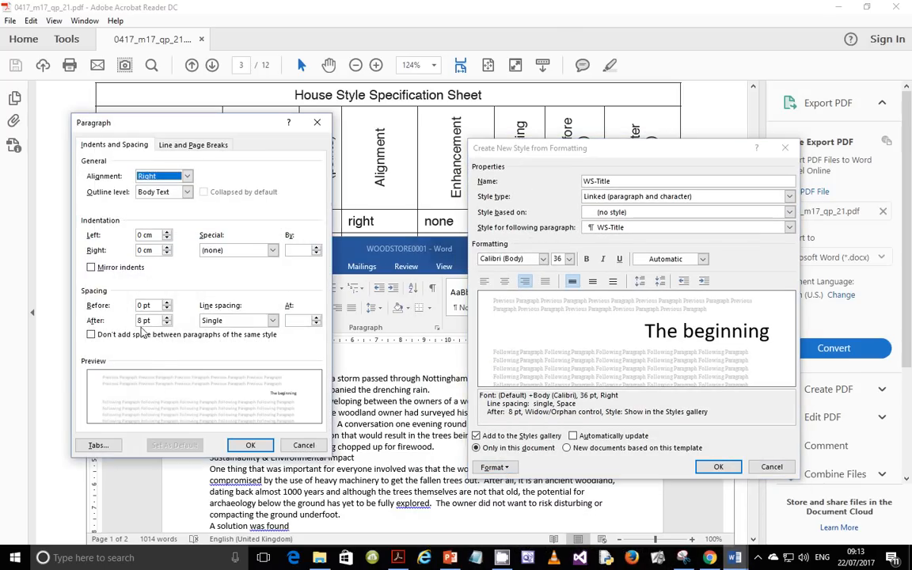
double_click(144, 320)
text(0)
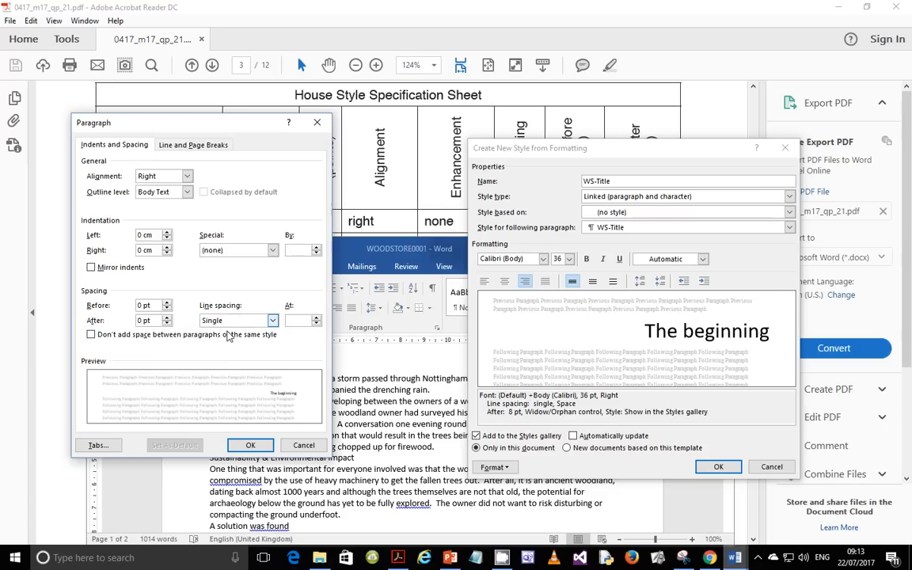
click(251, 446)
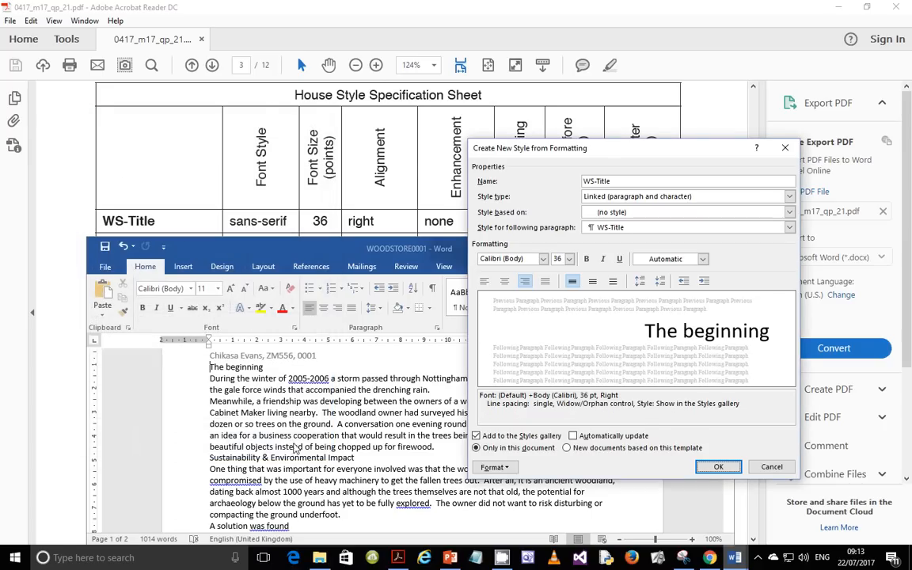
click(714, 466)
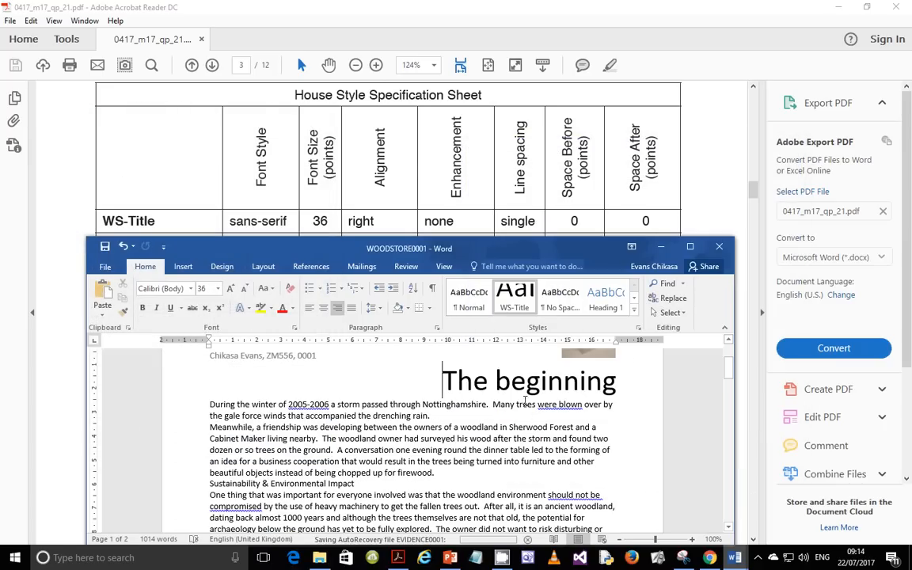
Step: Select 'The beginning' and undo its last formatting change
scroll(535, 414, up, 2)
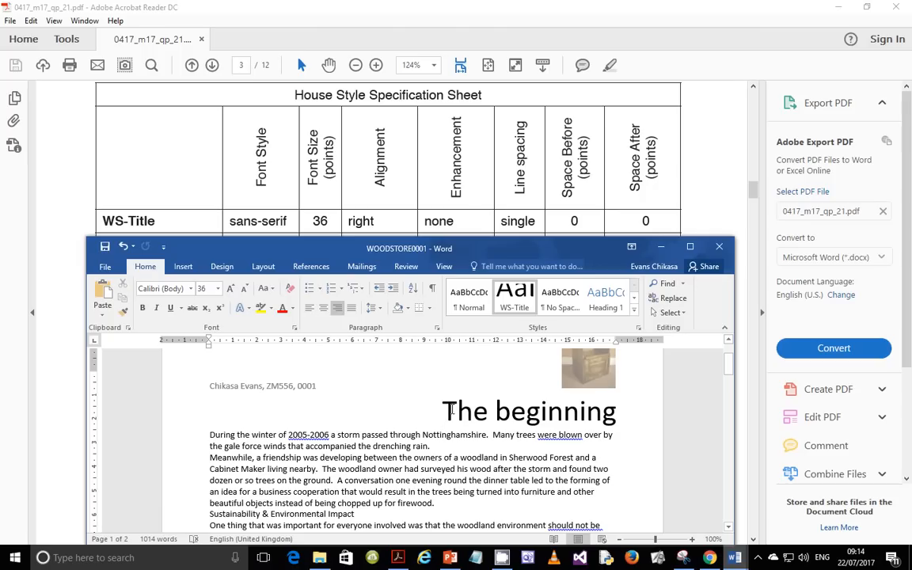
drag(445, 410, 614, 411)
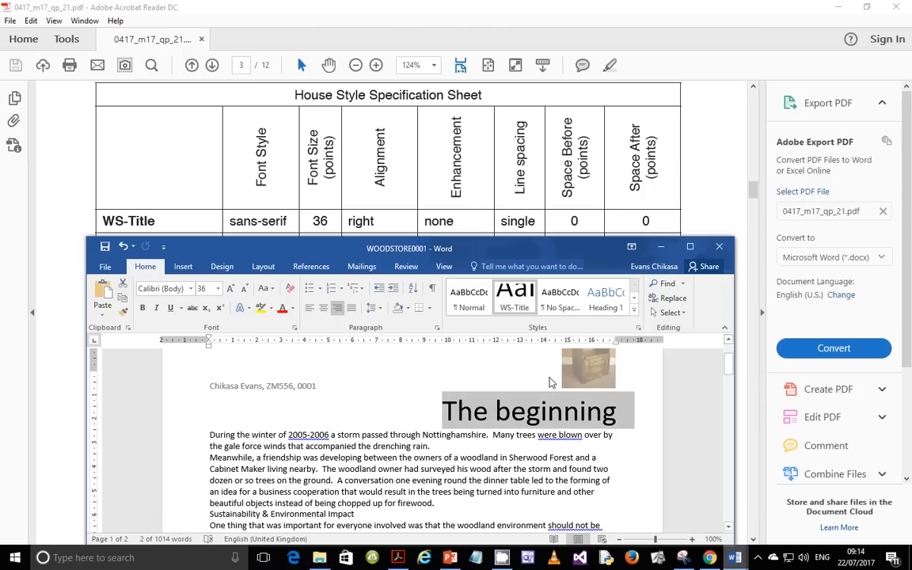
key(ctrl+z)
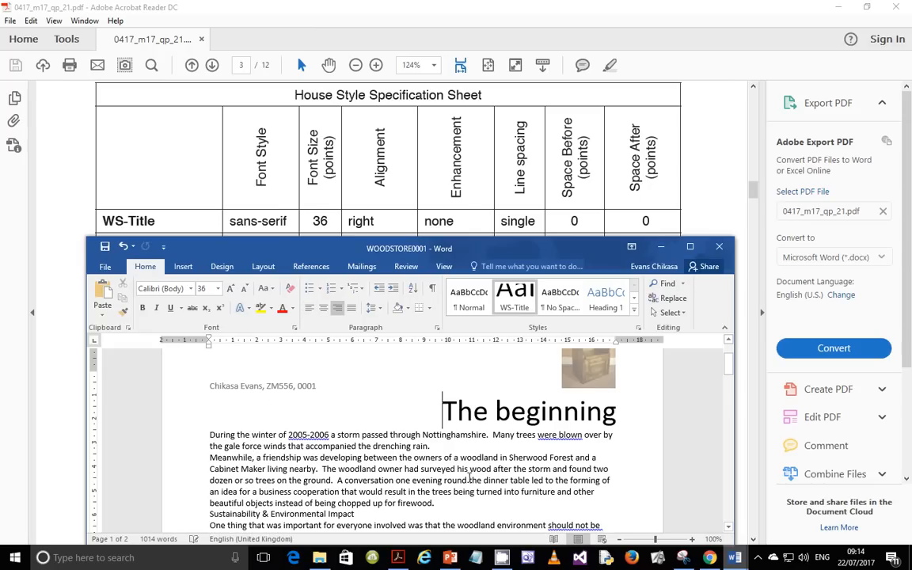
Step: Set 'The beginning' to 11 pt and insert an empty line above it
drag(444, 410, 594, 411)
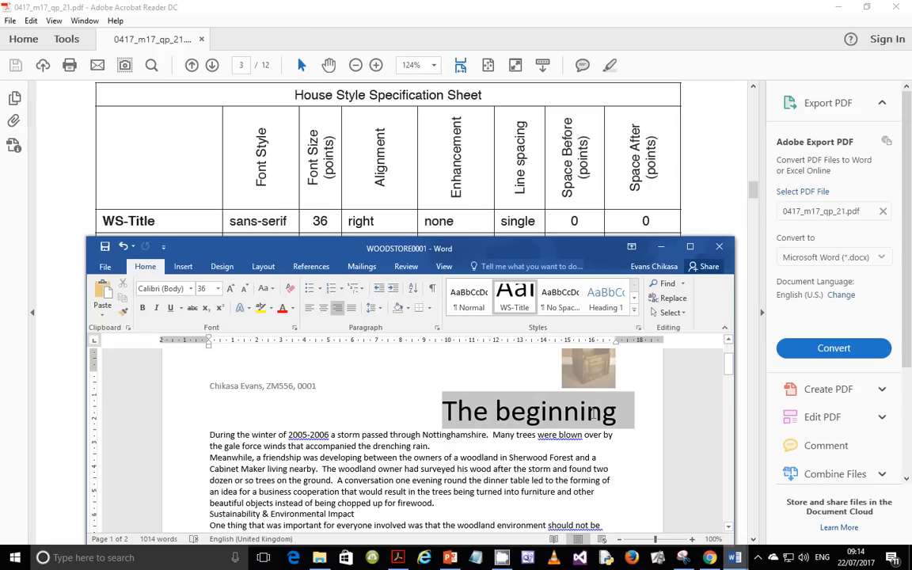
click(219, 292)
click(194, 306)
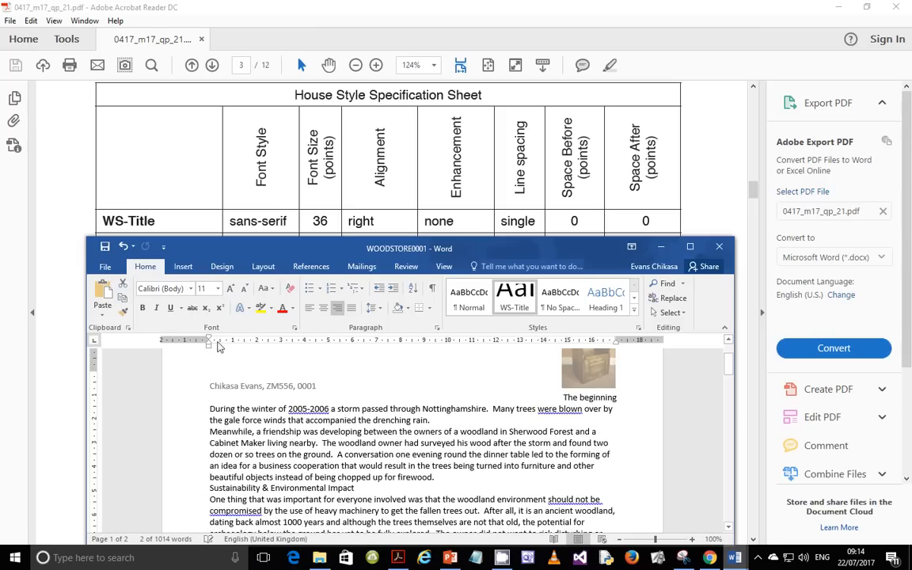
click(565, 400)
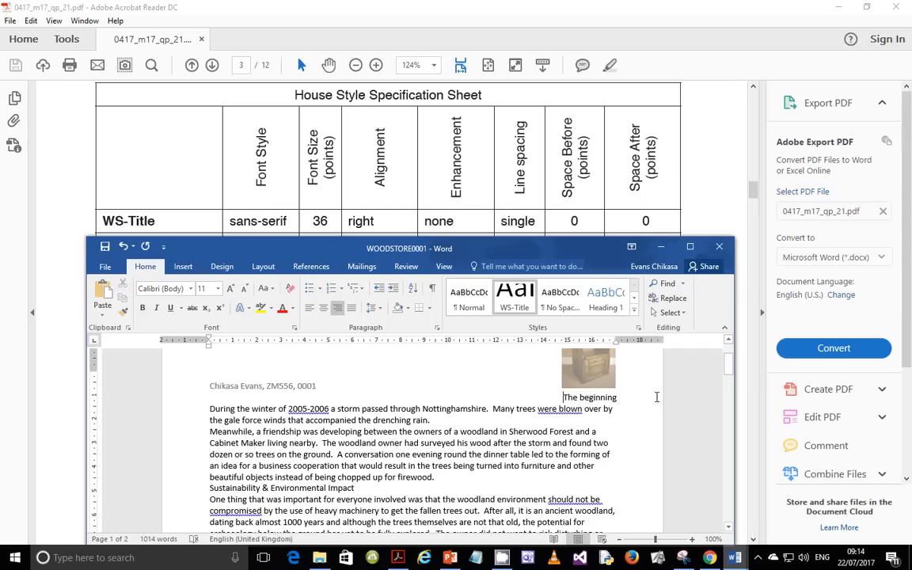
key(Return)
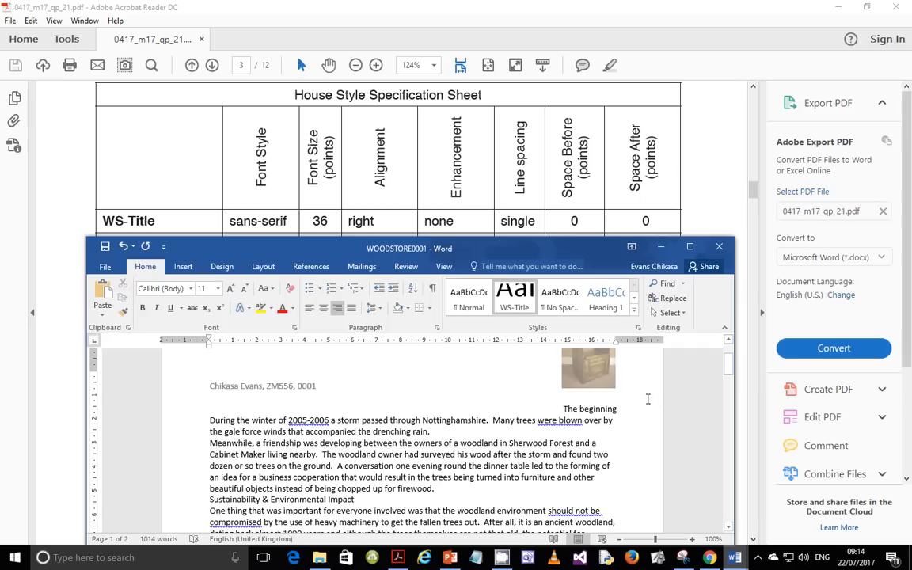
Step: Scroll the PDF to the WS-Subtitle rows and move the Word window up beneath them
click(604, 397)
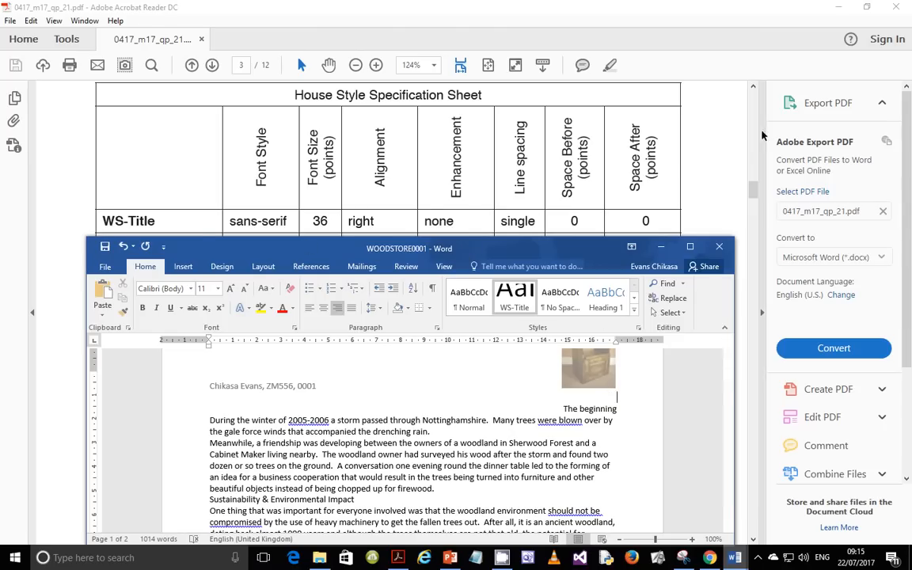
scroll(619, 129, down, 1)
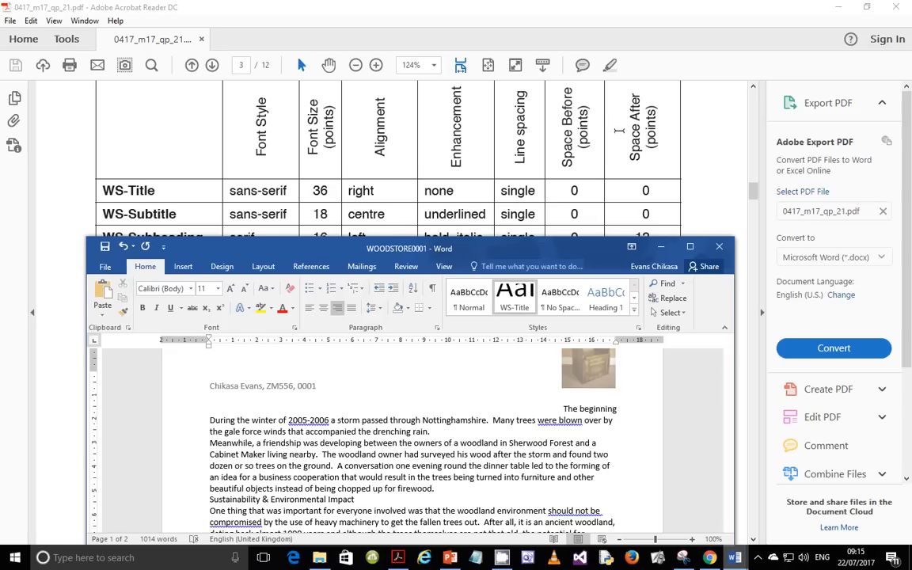
scroll(619, 129, down, 1)
scroll(619, 129, down, 1)
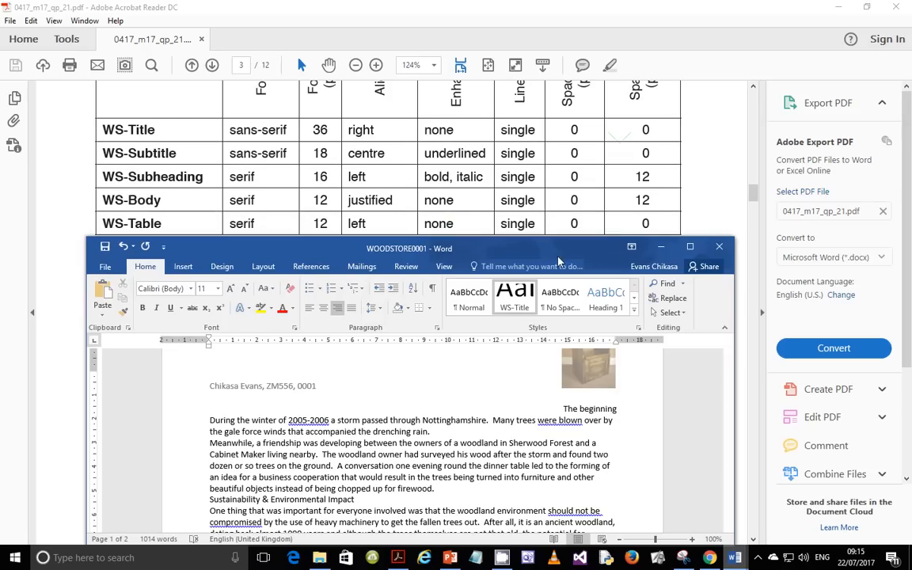
drag(557, 261, 561, 210)
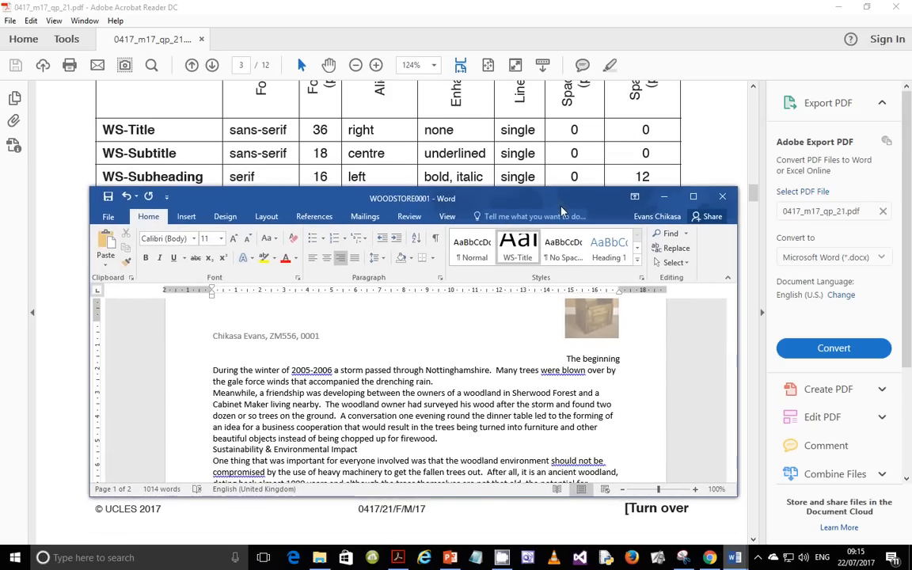
Step: Start a new style named WS-Subtitle based on (no style)
click(639, 263)
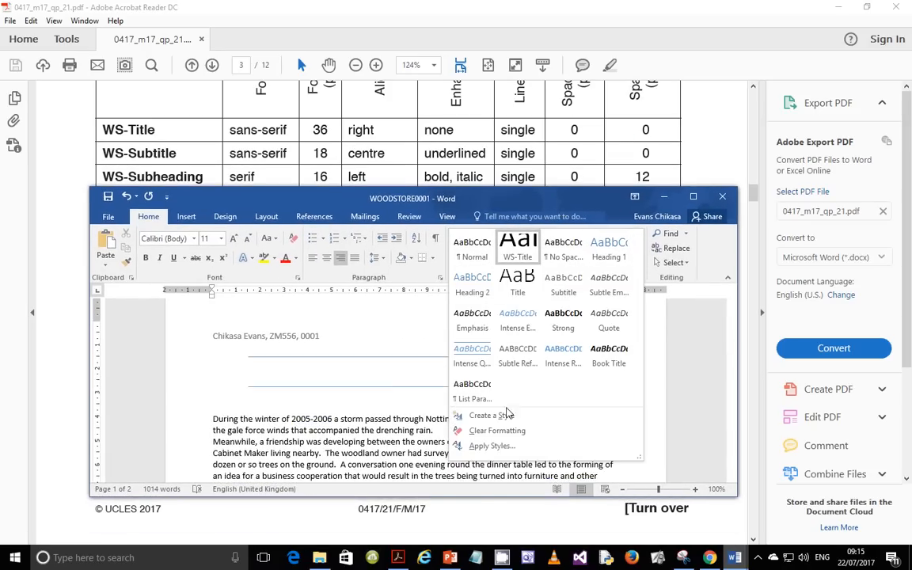
click(479, 414)
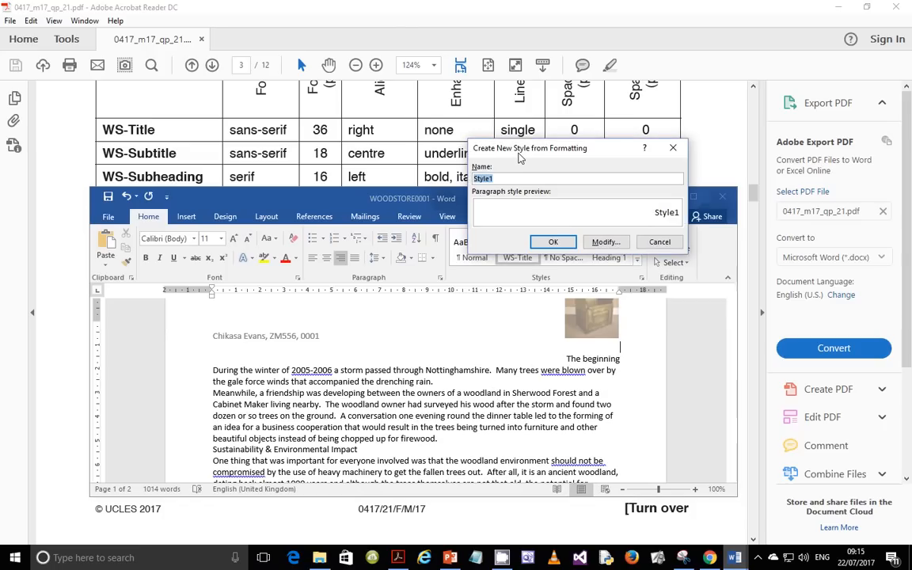
text(WS-Subtit)
click(604, 242)
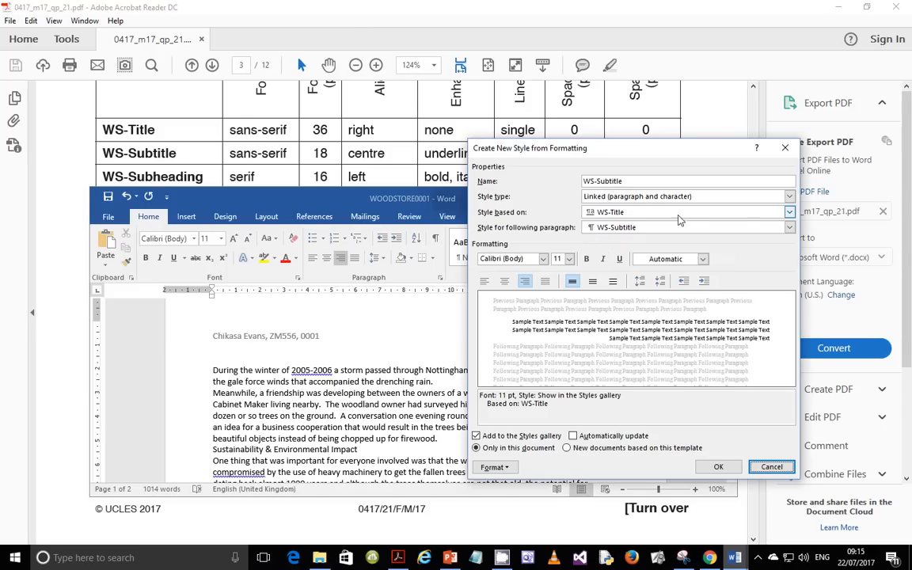
click(790, 215)
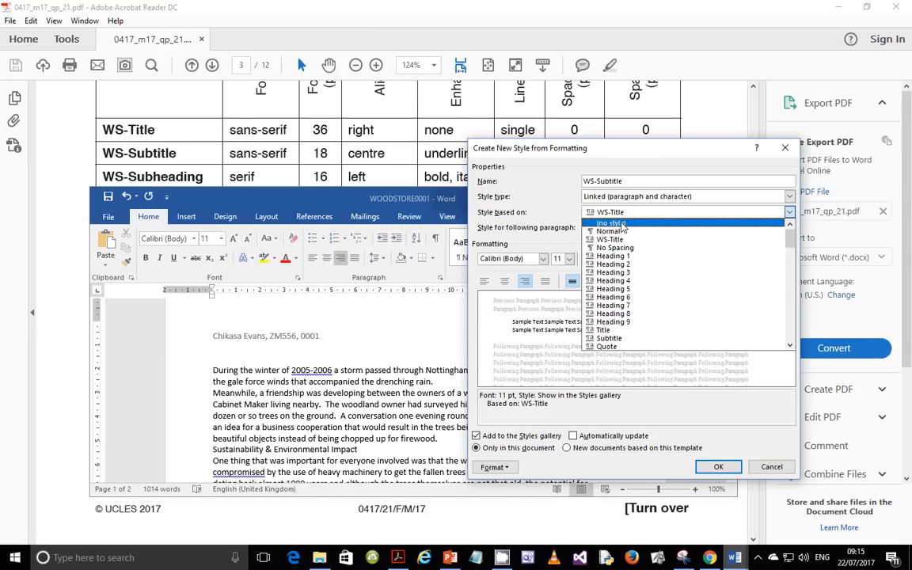
click(564, 219)
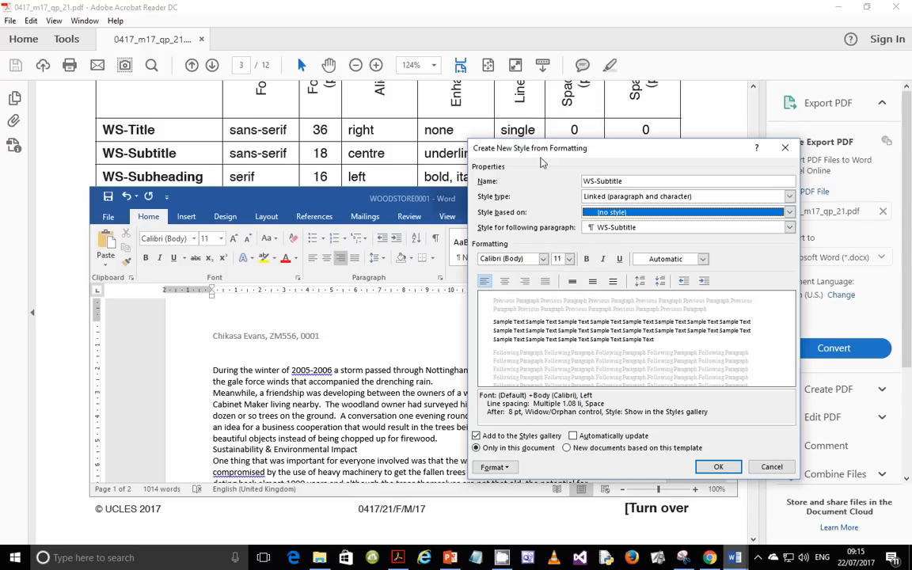
drag(492, 148, 441, 188)
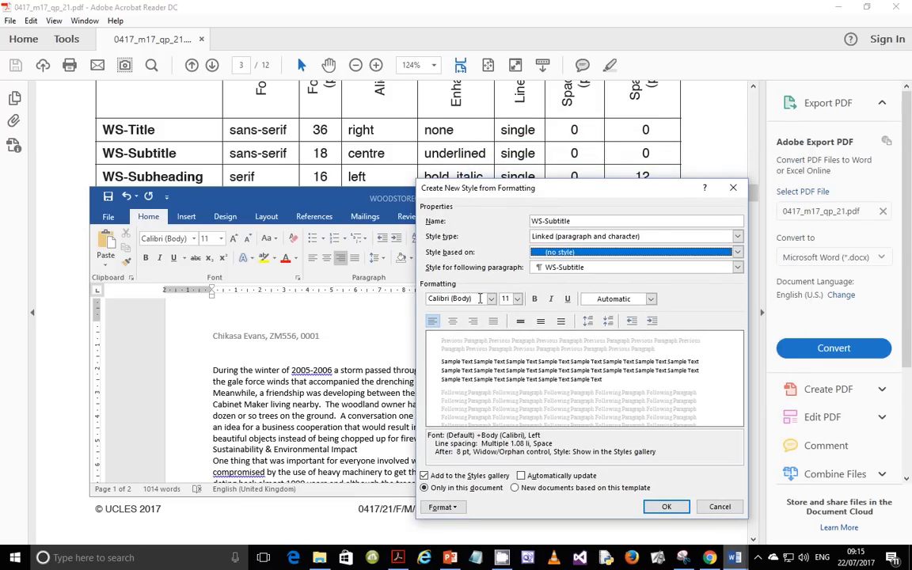
Step: Make WS-Subtitle 18 pt, centred and underlined
click(517, 299)
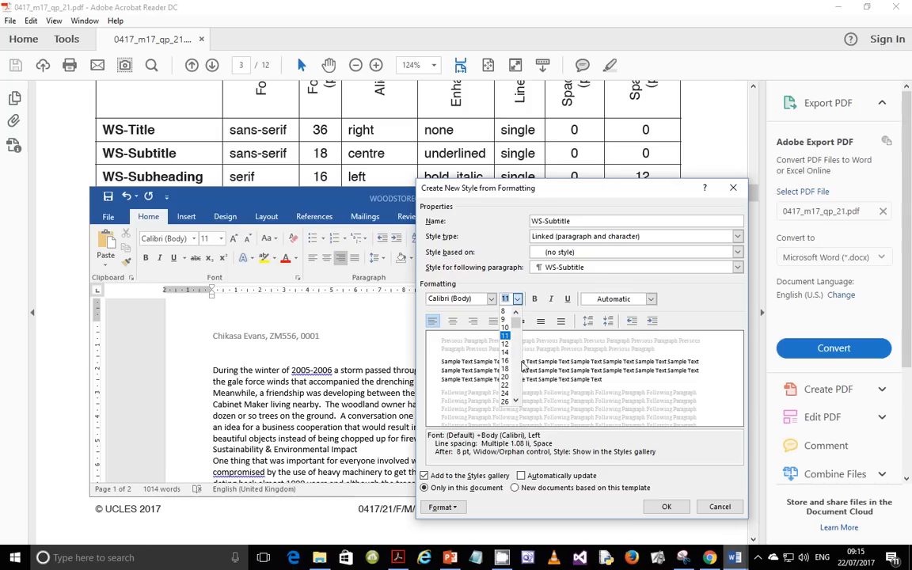
click(459, 332)
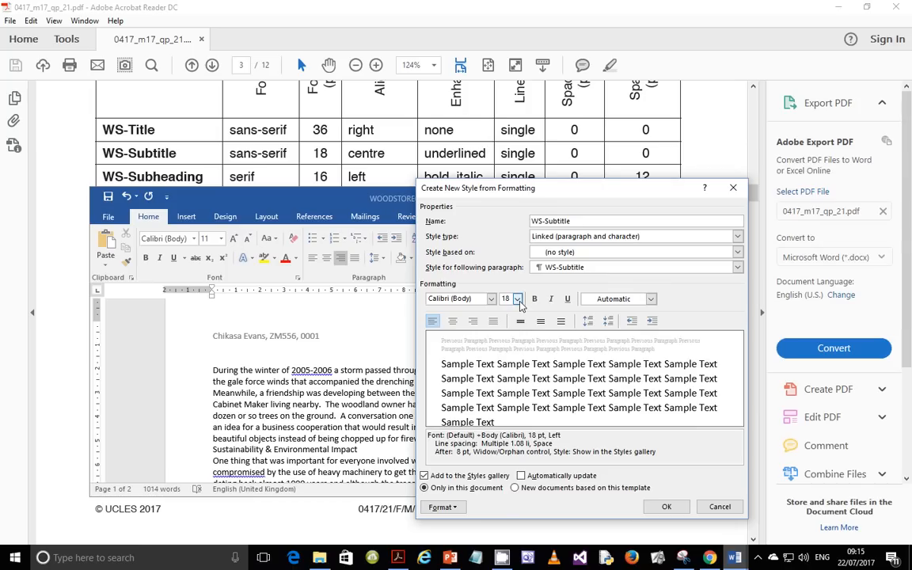
click(452, 321)
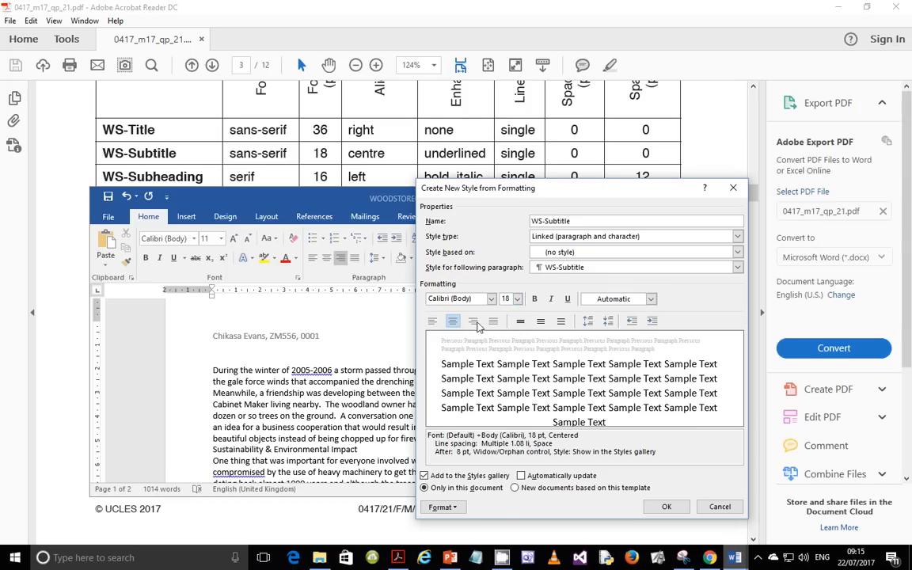
click(566, 300)
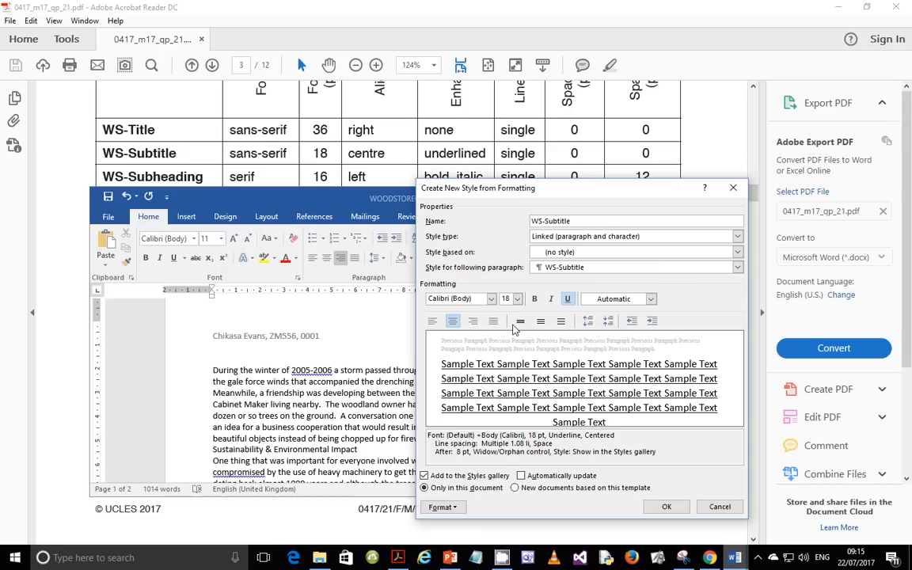
Step: Give WS-Subtitle single line spacing and 0 pt space after, then save the style
click(444, 506)
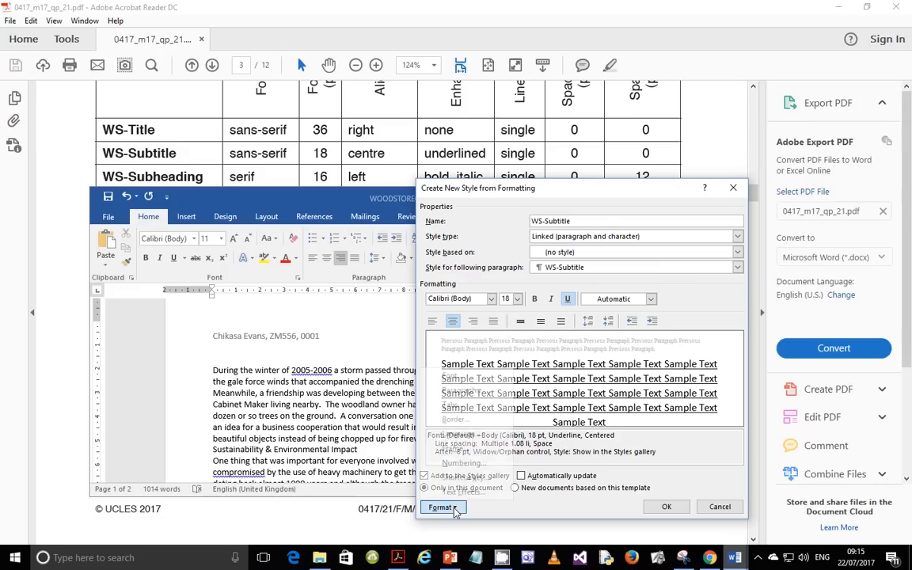
click(459, 390)
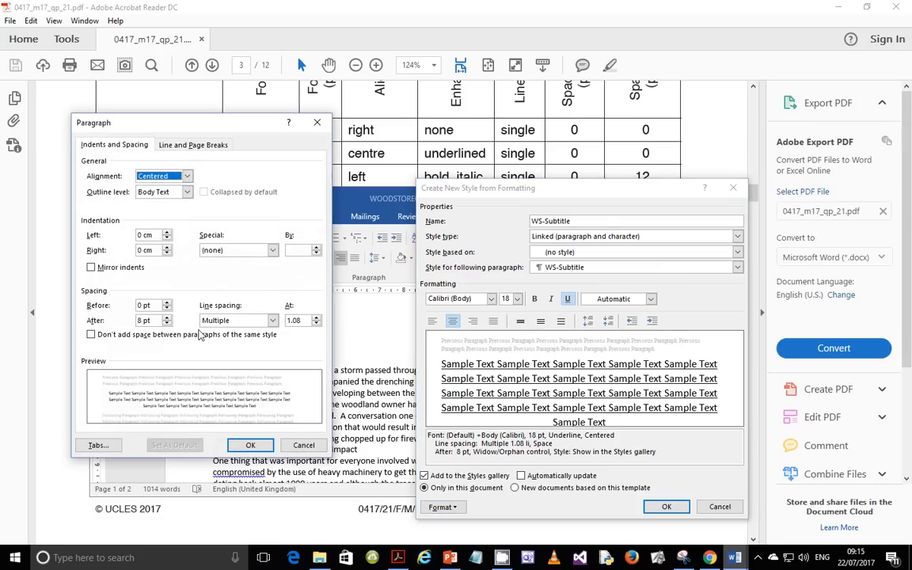
click(272, 320)
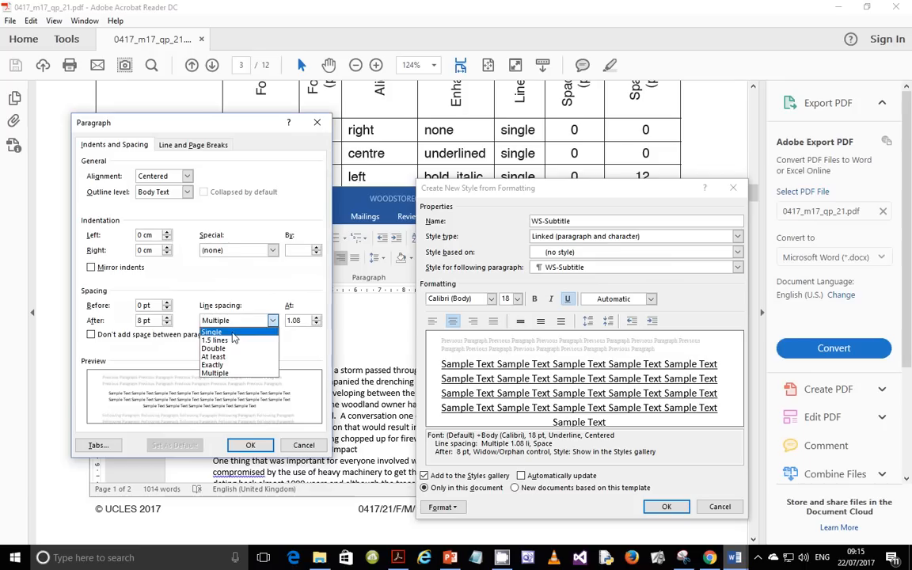
click(232, 331)
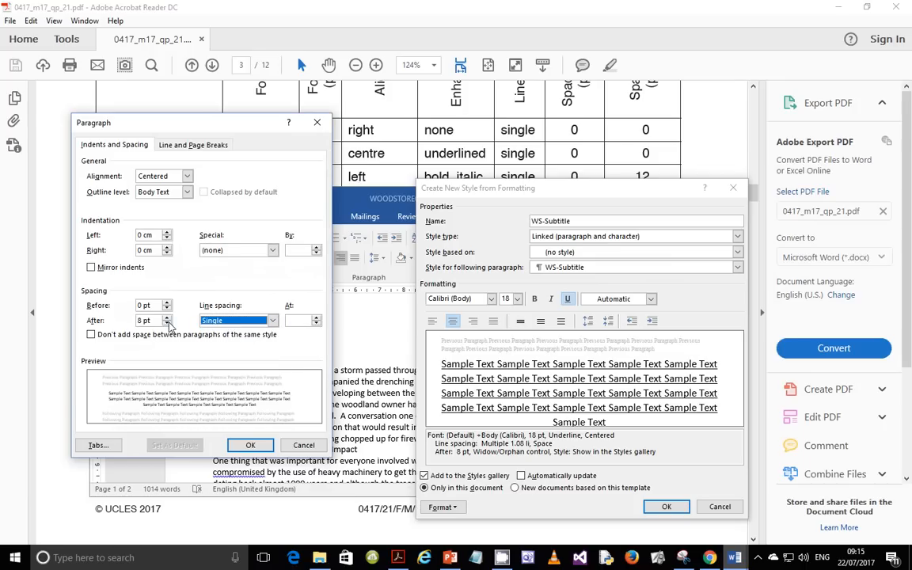
click(167, 324)
click(167, 324)
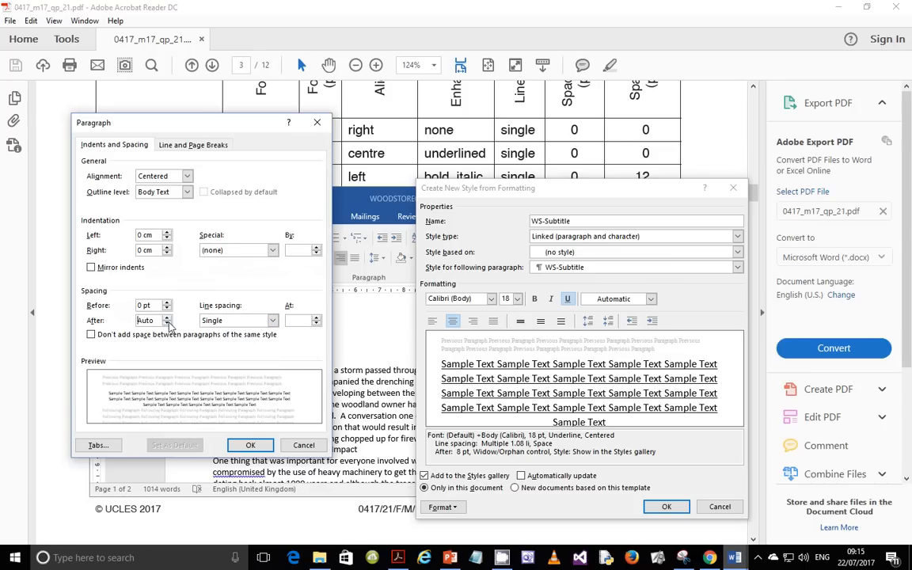
click(167, 323)
click(167, 316)
click(250, 446)
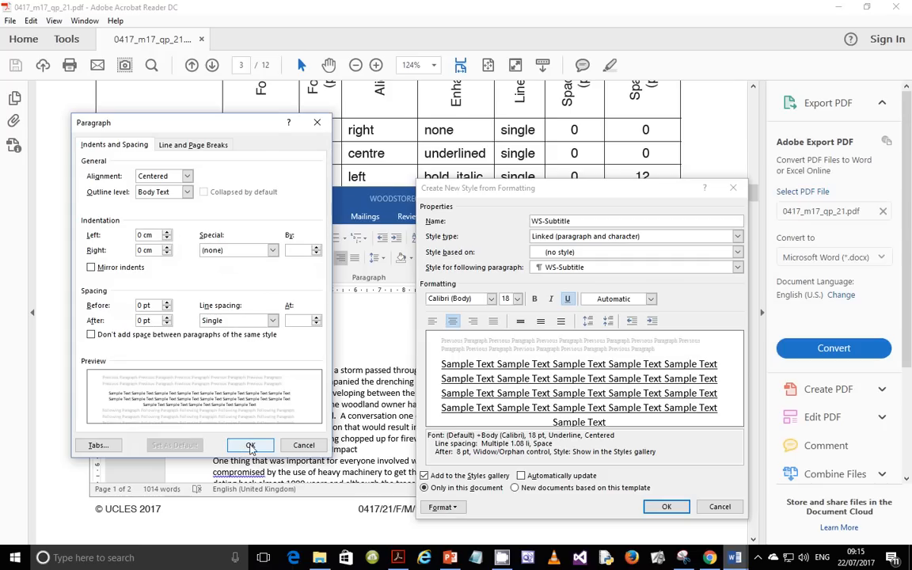
click(666, 506)
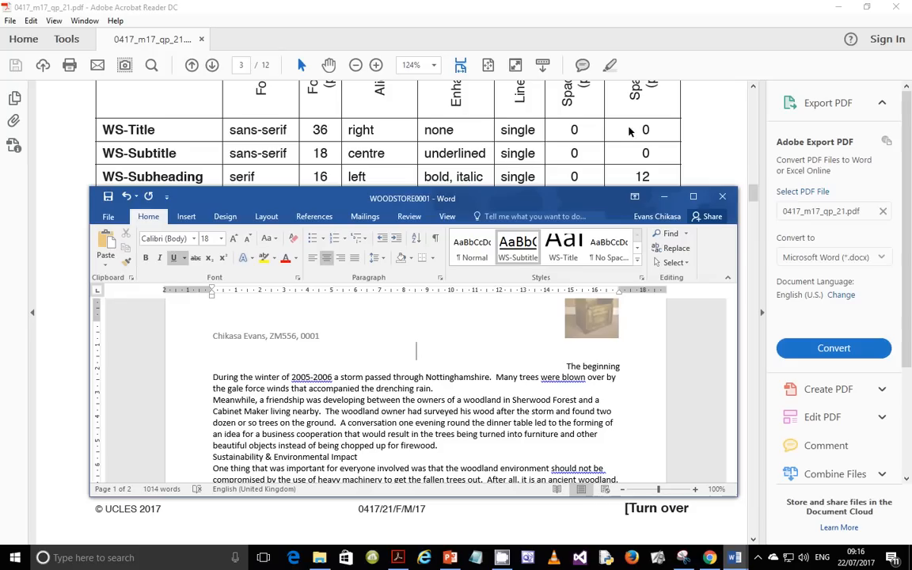
Step: Start a new style named WS-Subheading based on (no style)
scroll(664, 123, up, 1)
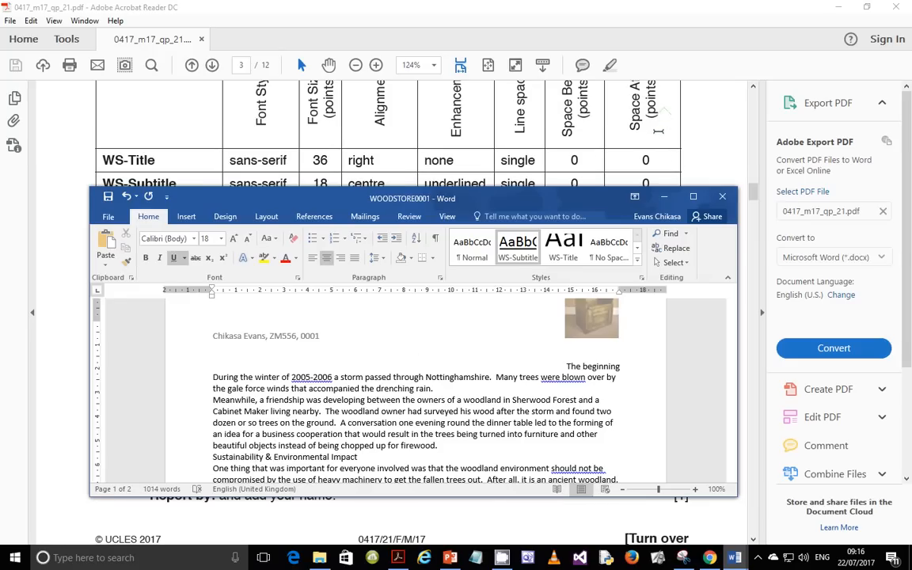
drag(578, 204, 579, 250)
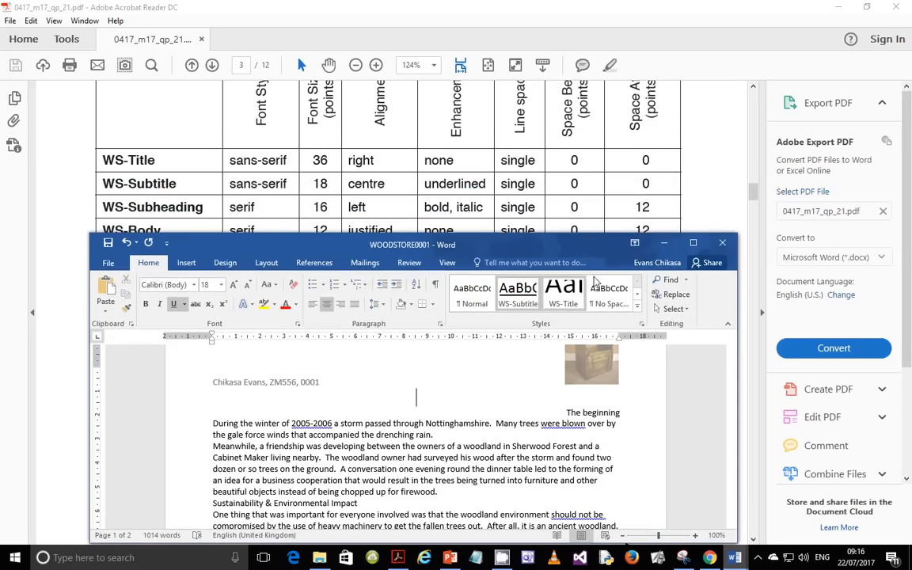
click(638, 305)
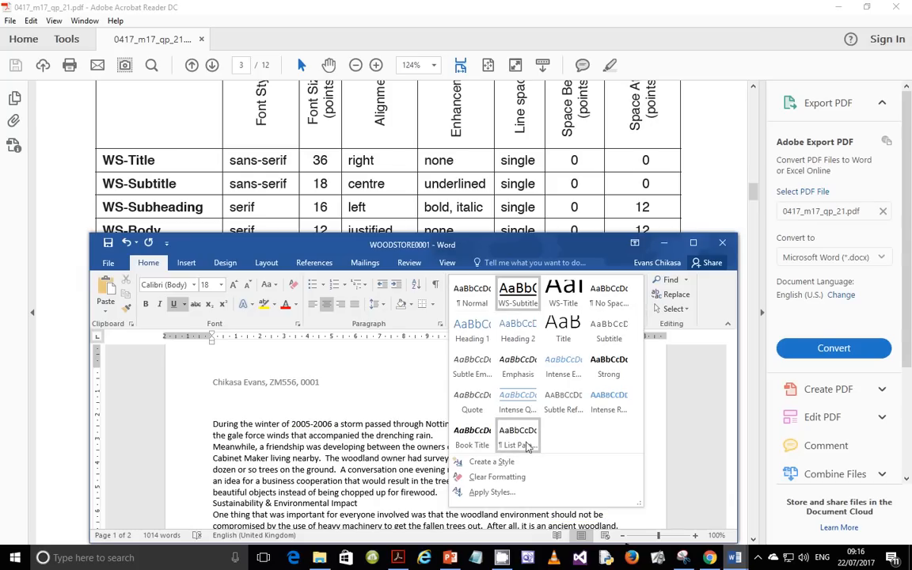
click(491, 462)
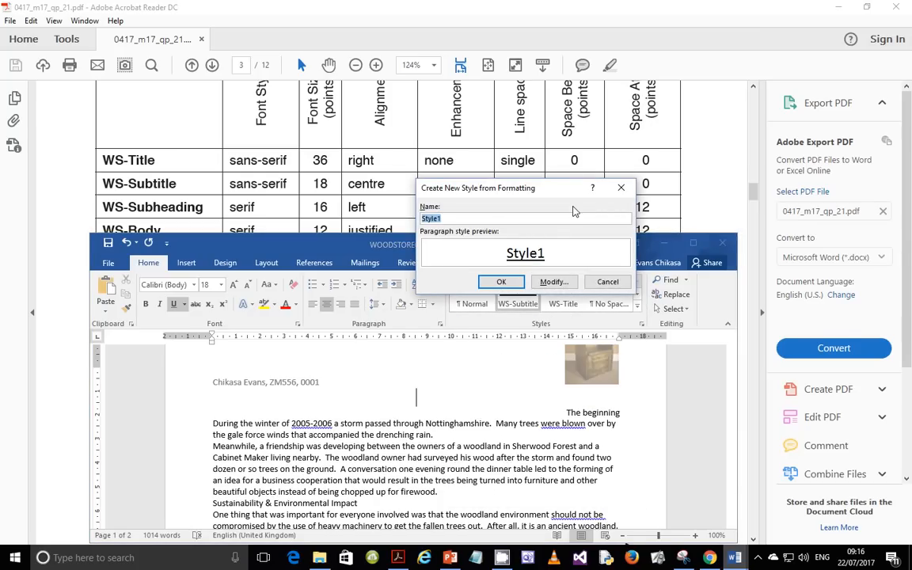
text(WS-Subheading)
click(554, 282)
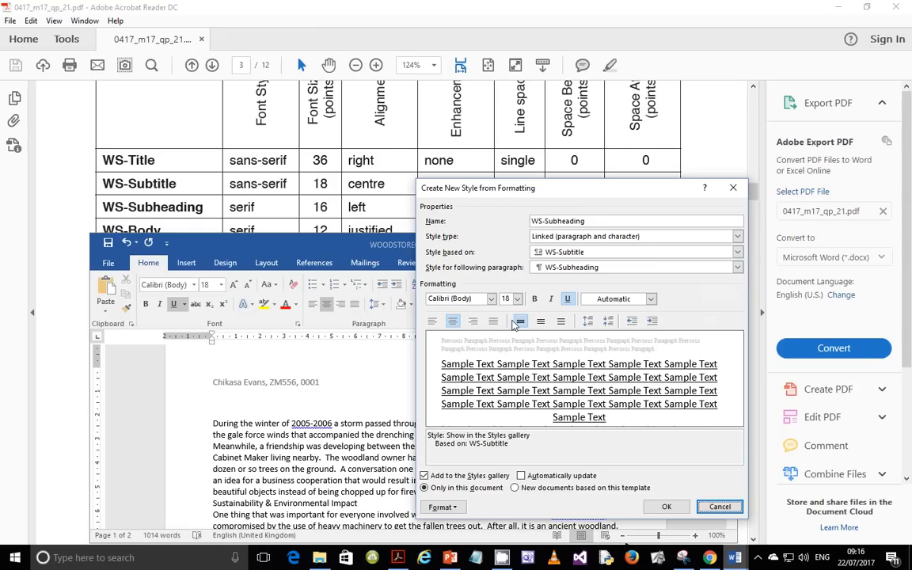
click(742, 251)
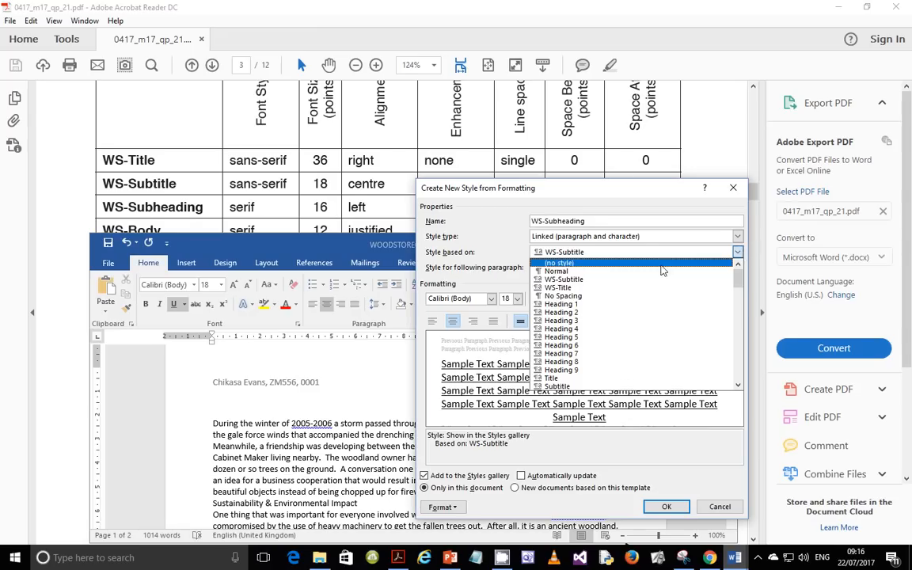
click(601, 261)
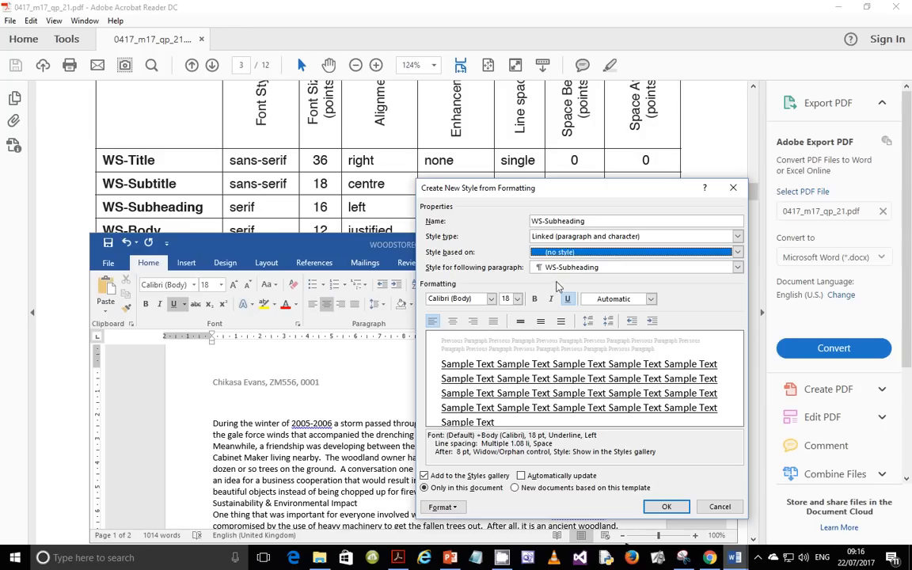
Step: Set WS-Subheading to Times New Roman 16 pt, bold italic, without underline
click(491, 298)
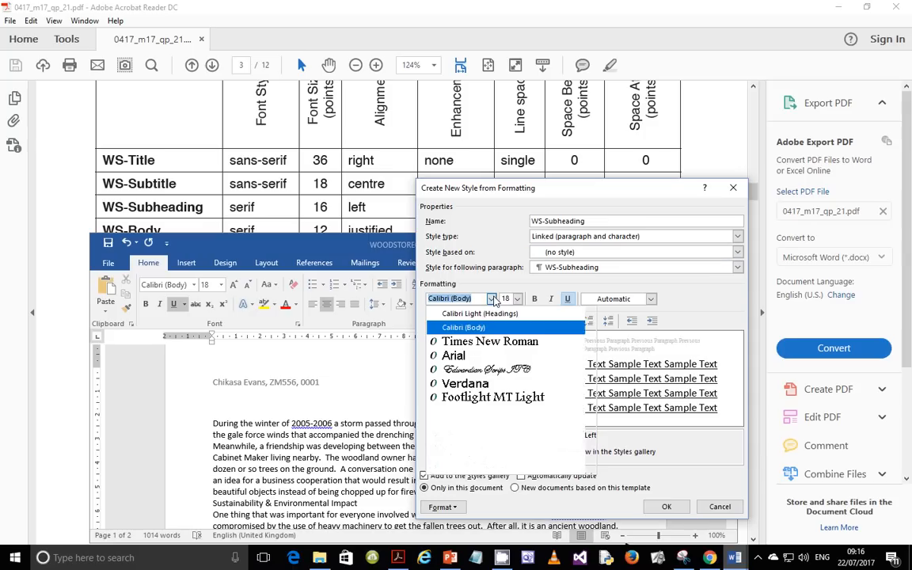
click(479, 342)
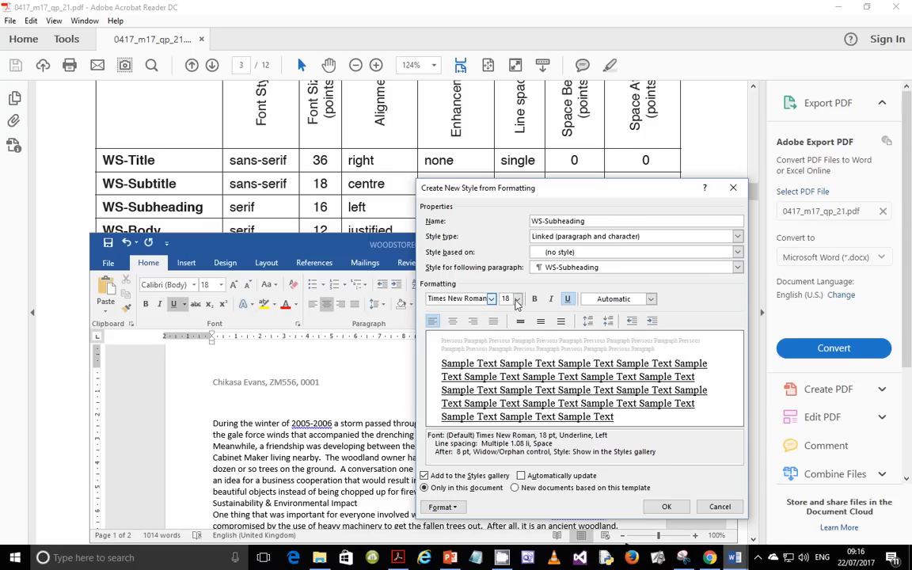
click(517, 298)
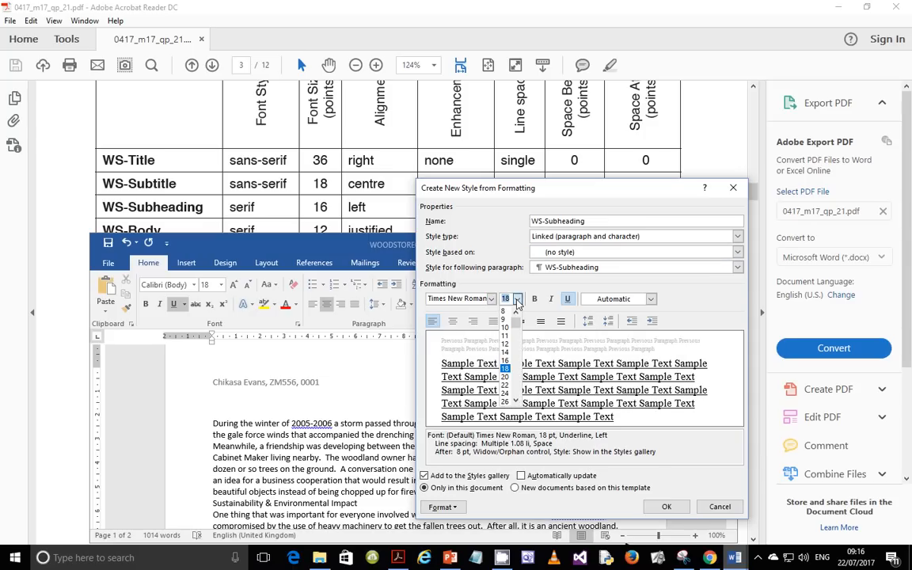
click(505, 361)
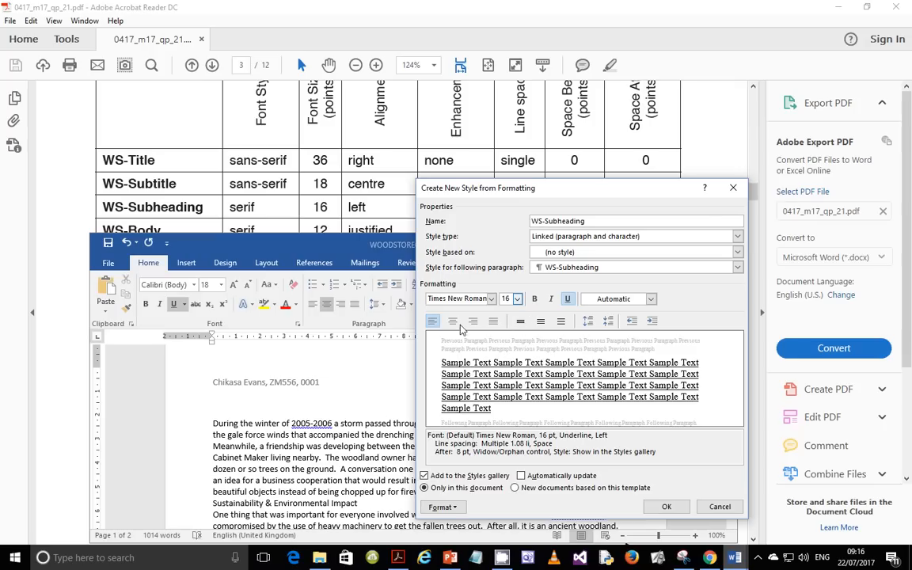
drag(542, 201, 516, 254)
click(508, 353)
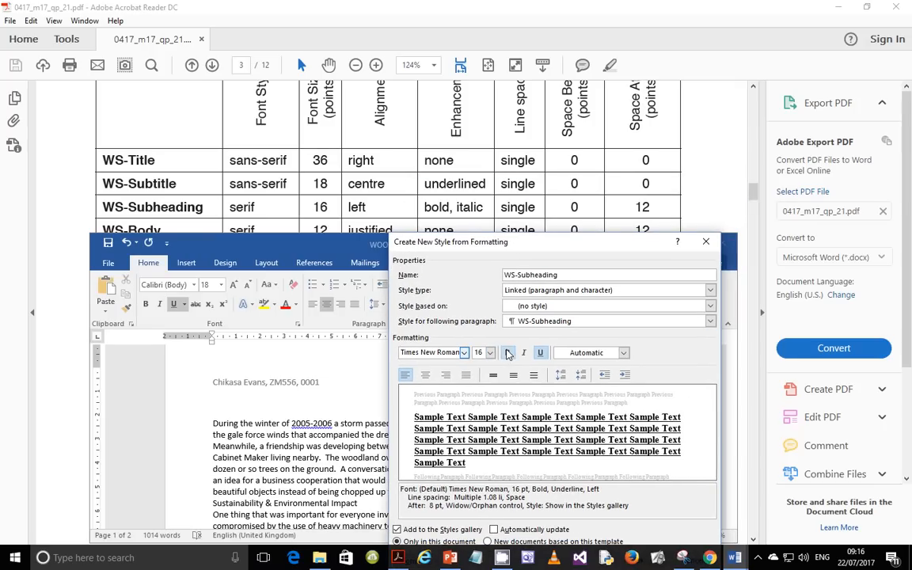
click(523, 353)
click(540, 354)
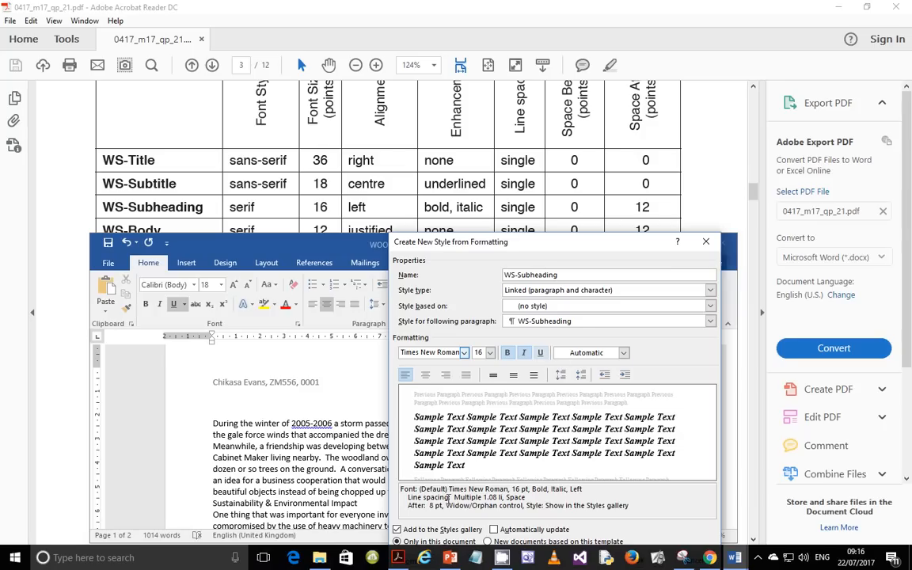
Step: Give WS-Subheading single line spacing and save the style
drag(456, 242, 466, 174)
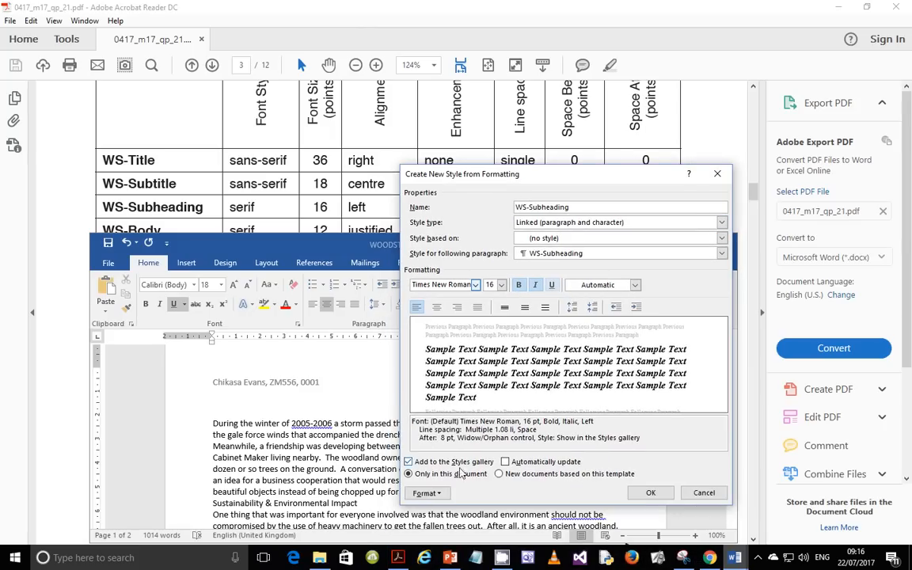
click(426, 492)
click(424, 342)
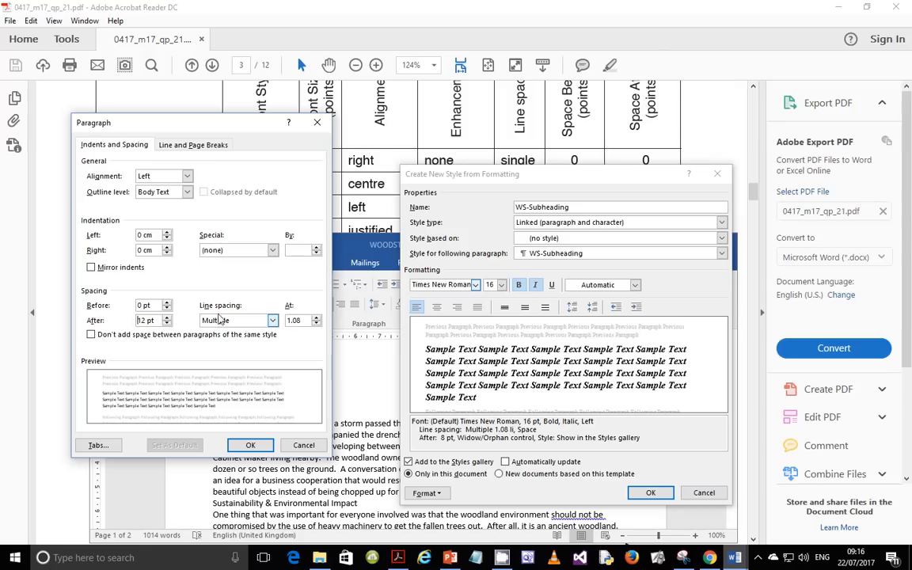
click(272, 320)
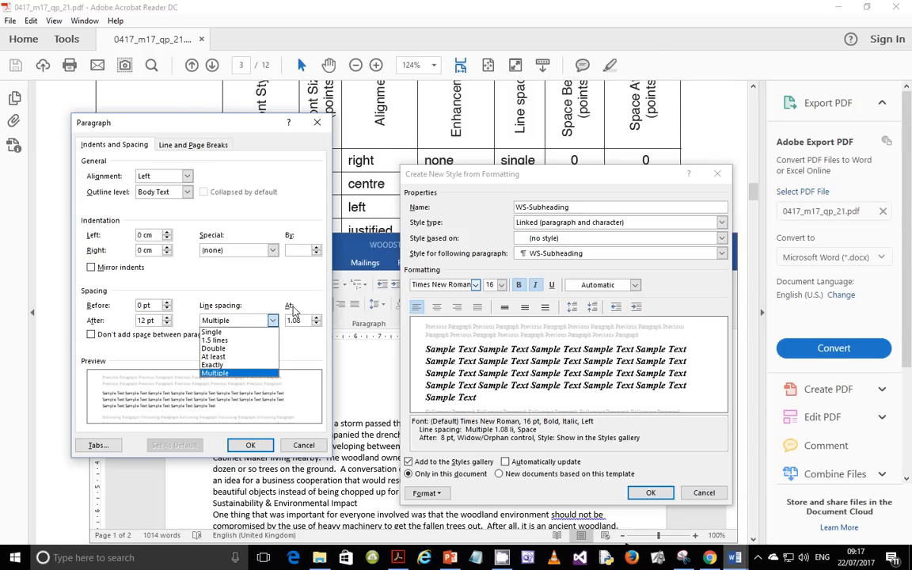
click(222, 331)
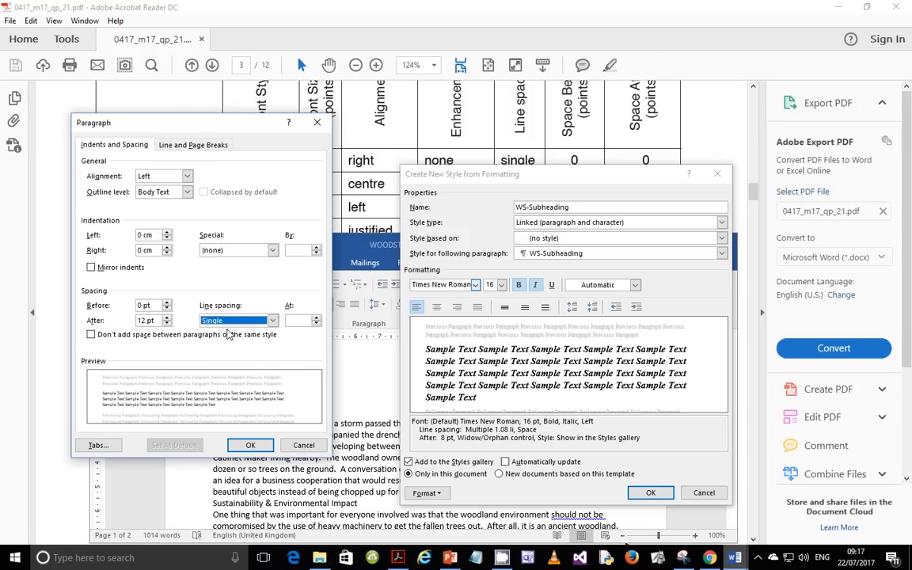
click(249, 445)
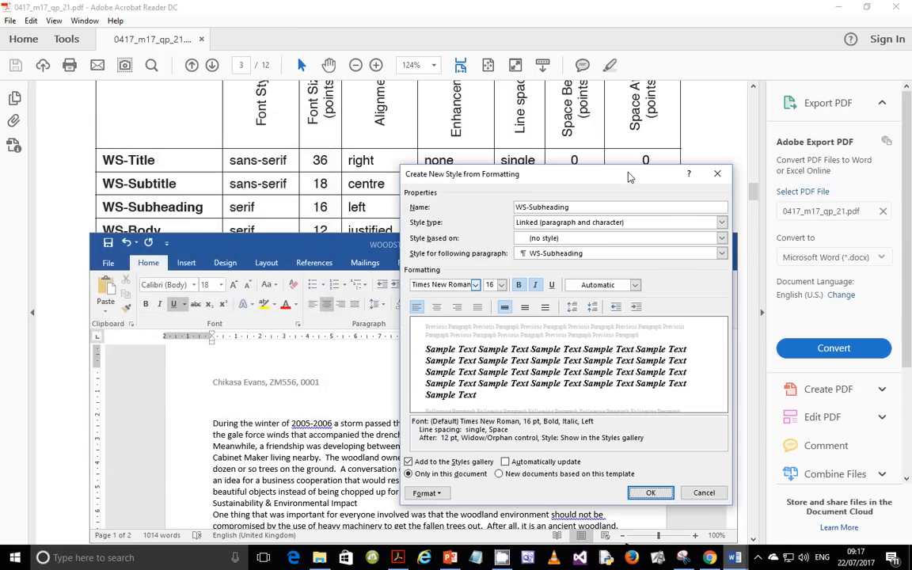
drag(629, 174, 641, 197)
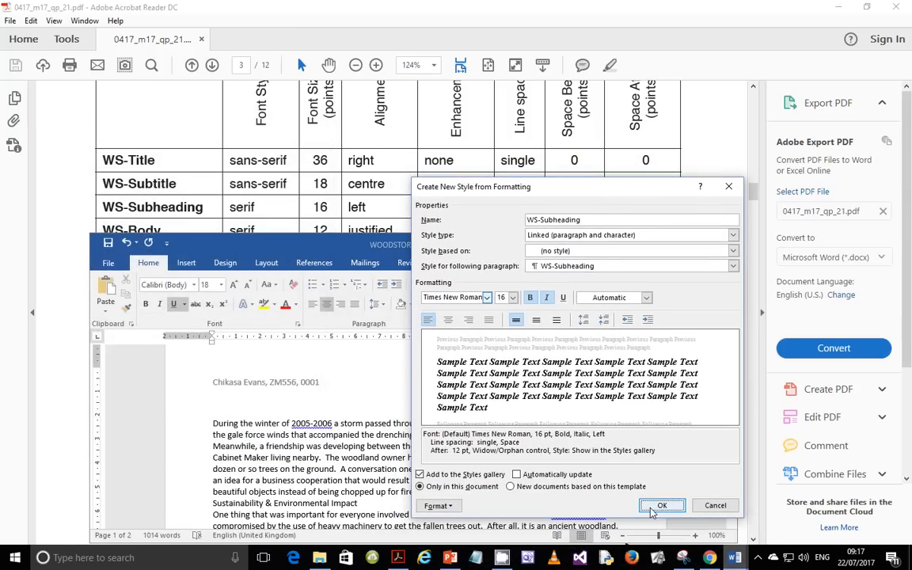
click(662, 517)
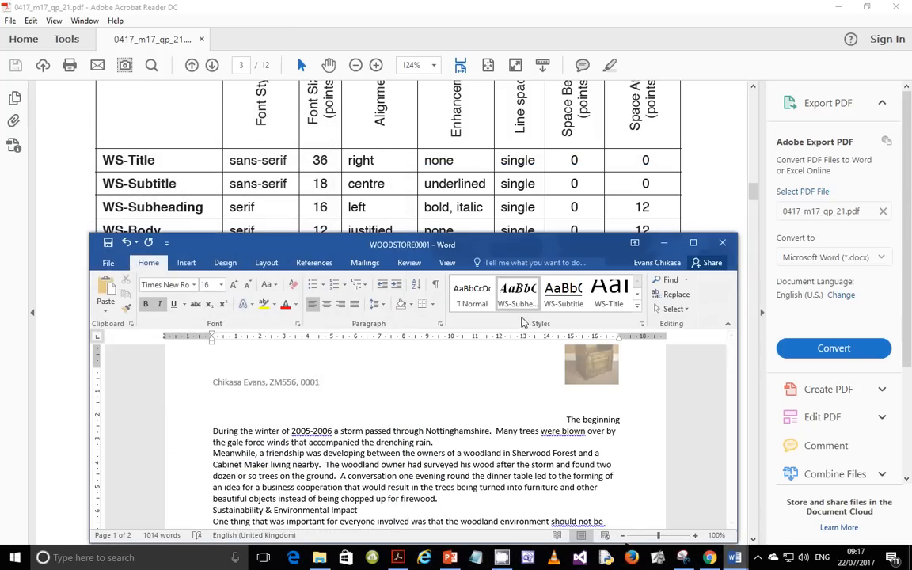
Step: Start a new style named WS Body
click(636, 308)
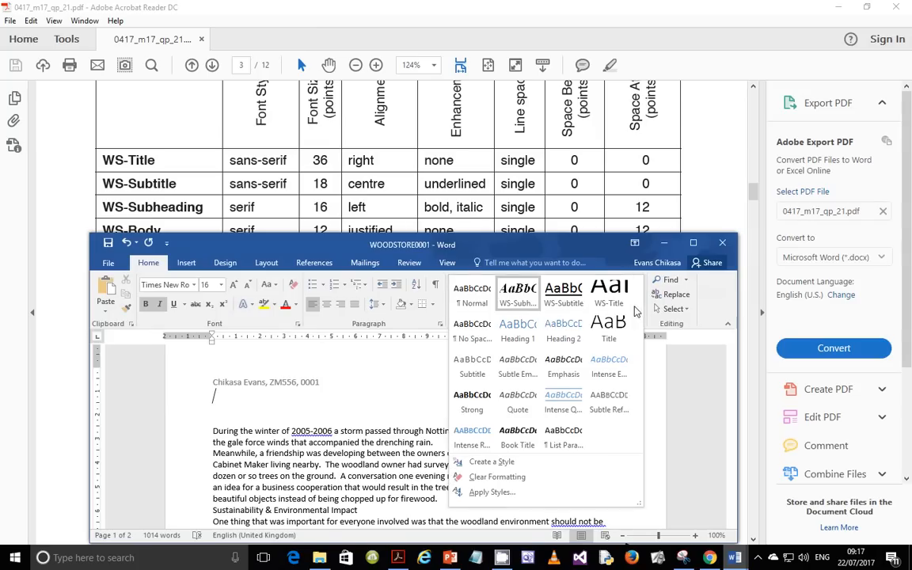
click(509, 466)
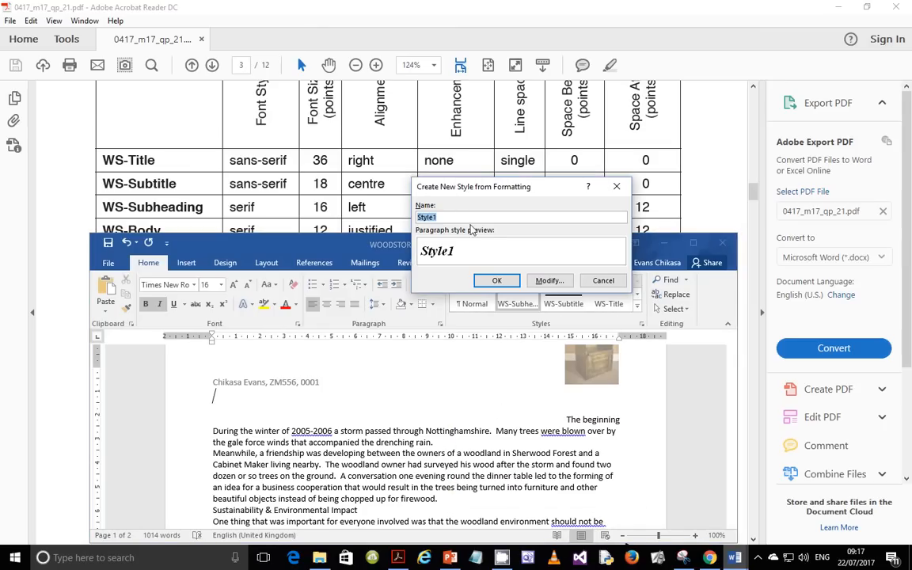
text(WS Body)
click(549, 280)
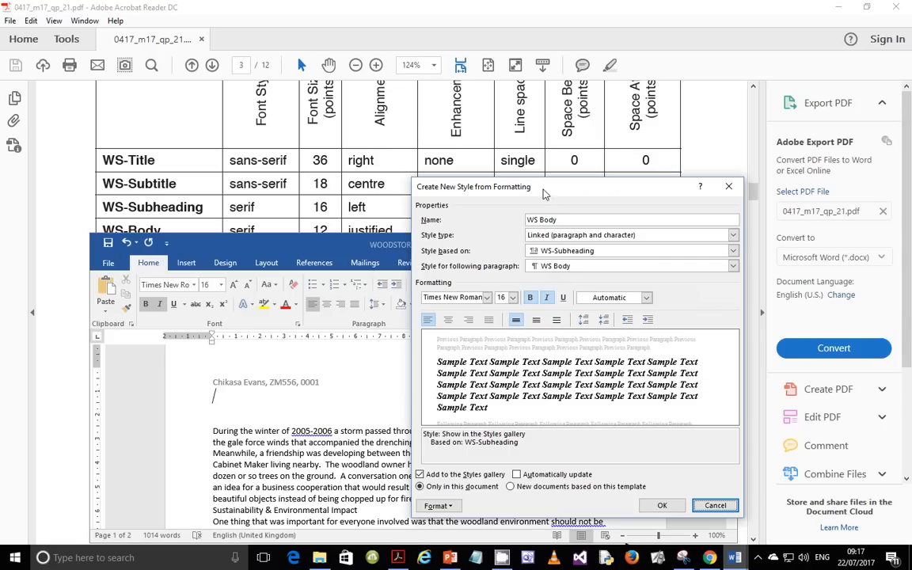
drag(543, 190, 507, 269)
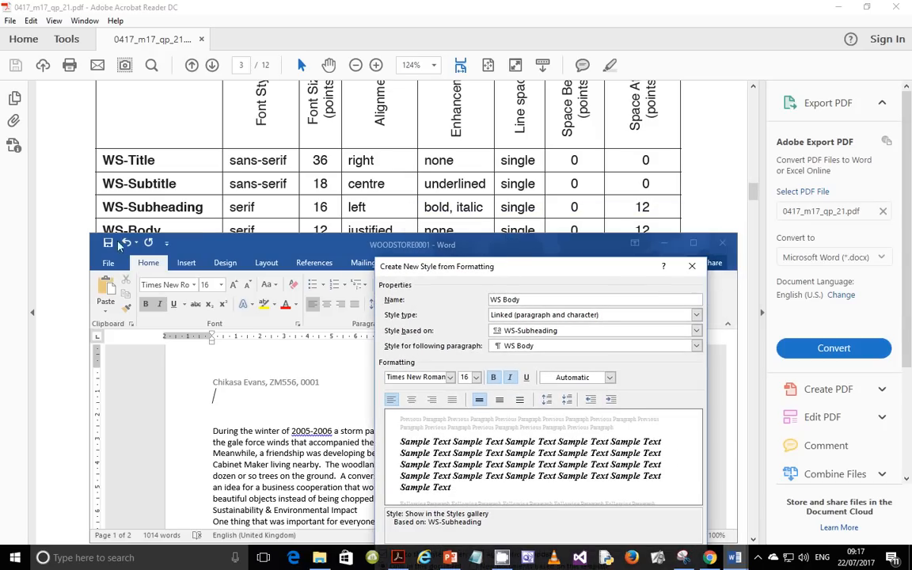
Step: Set WS Body to 12 pt, justified, with bold and italic turned off
click(475, 377)
click(466, 427)
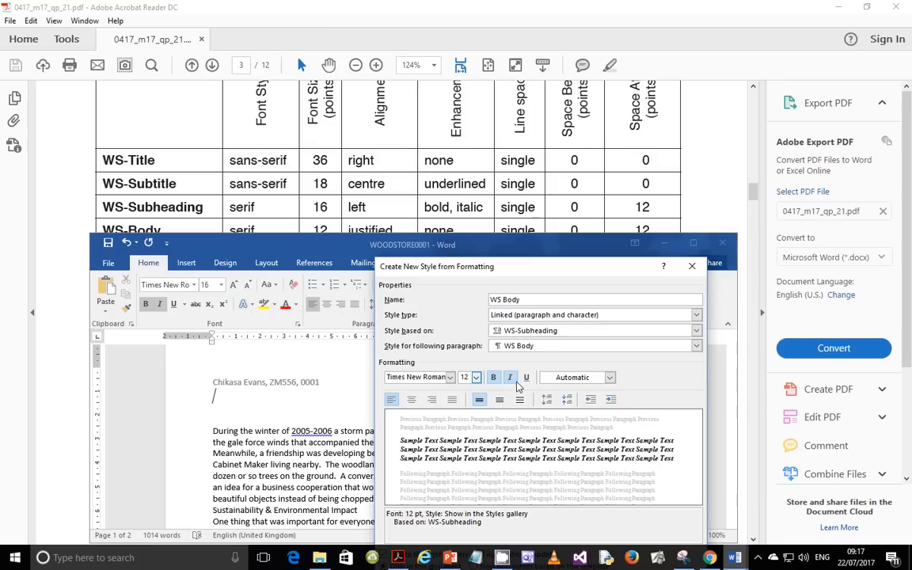
click(452, 399)
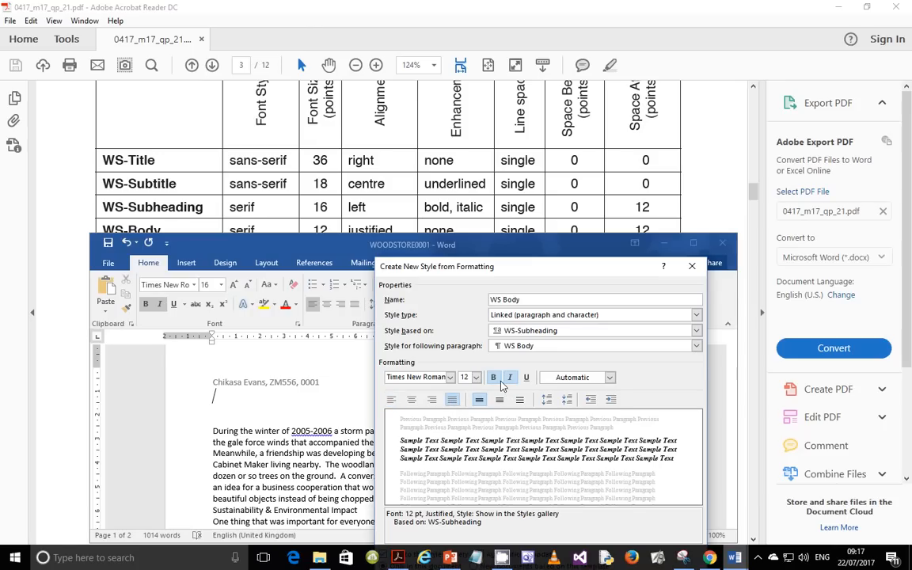
click(494, 378)
click(510, 378)
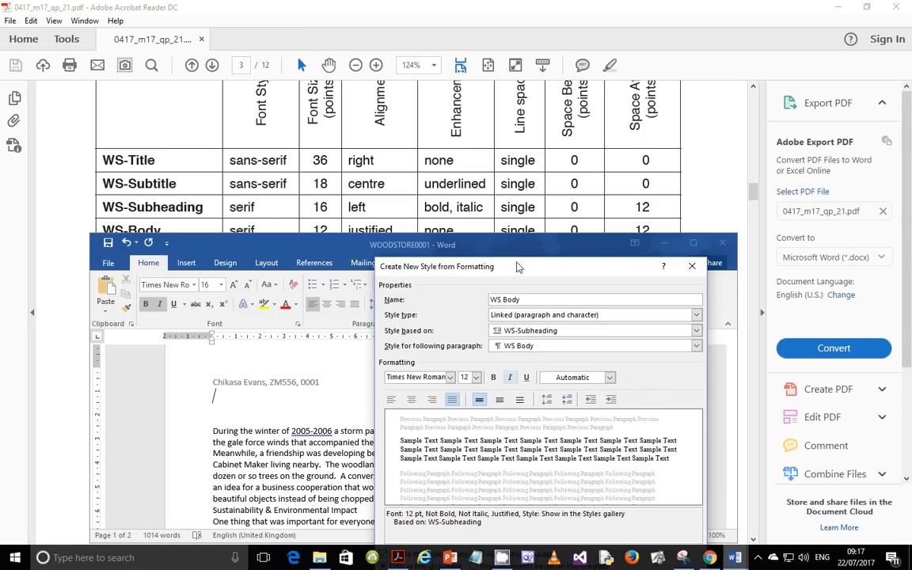
Step: Accept WS Body's paragraph settings of 12 pt after and save the style
drag(517, 266, 530, 230)
drag(456, 229, 460, 178)
click(418, 497)
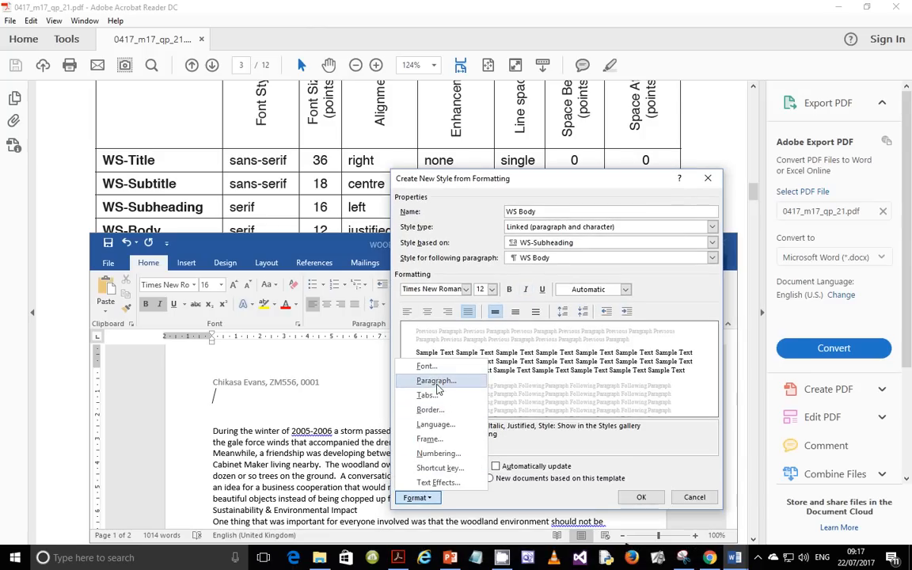
click(396, 347)
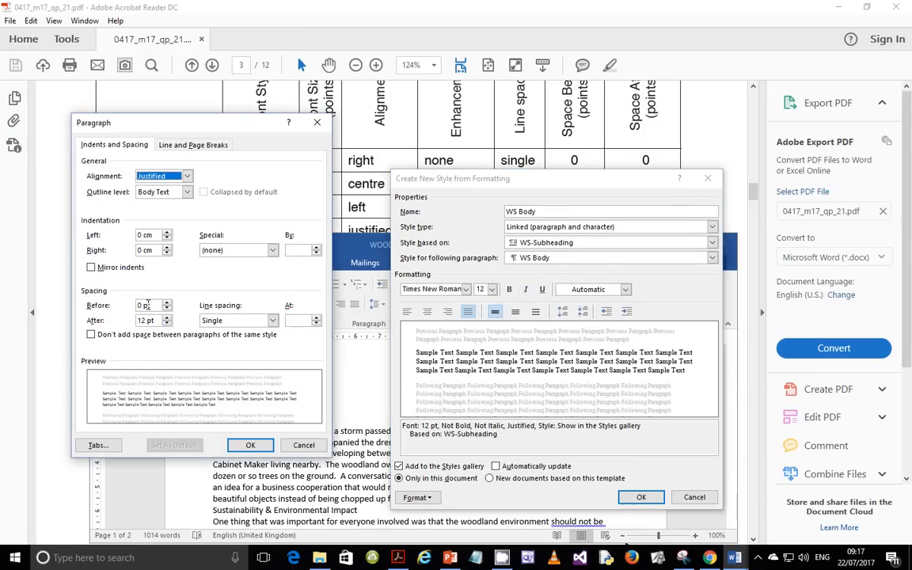
click(248, 444)
click(641, 496)
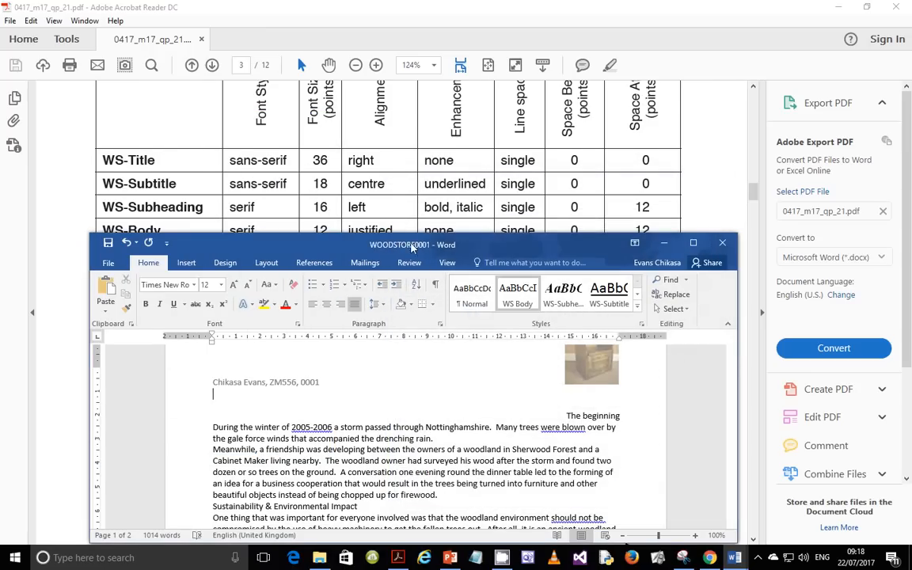
Step: Start a new left-aligned style named WS-Table based on WS Body
scroll(519, 128, down, 2)
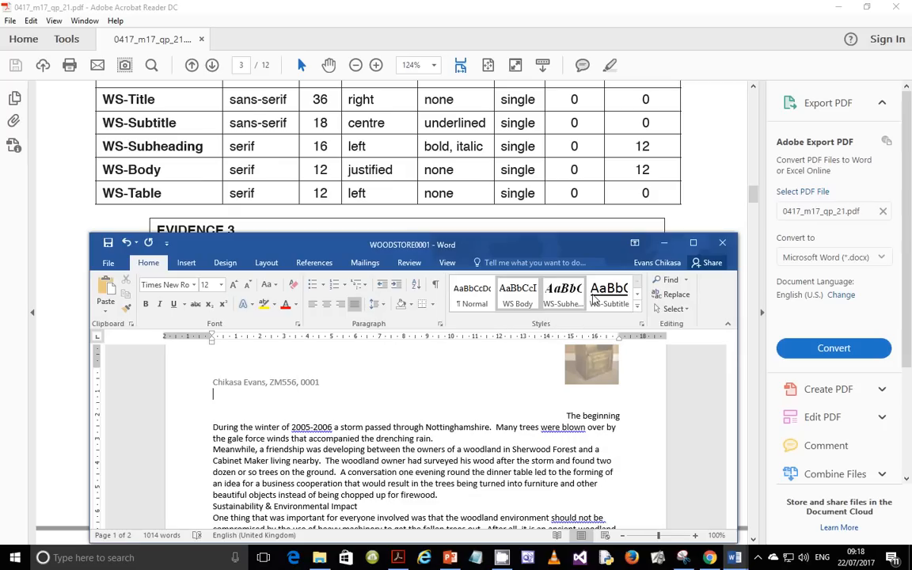
click(637, 315)
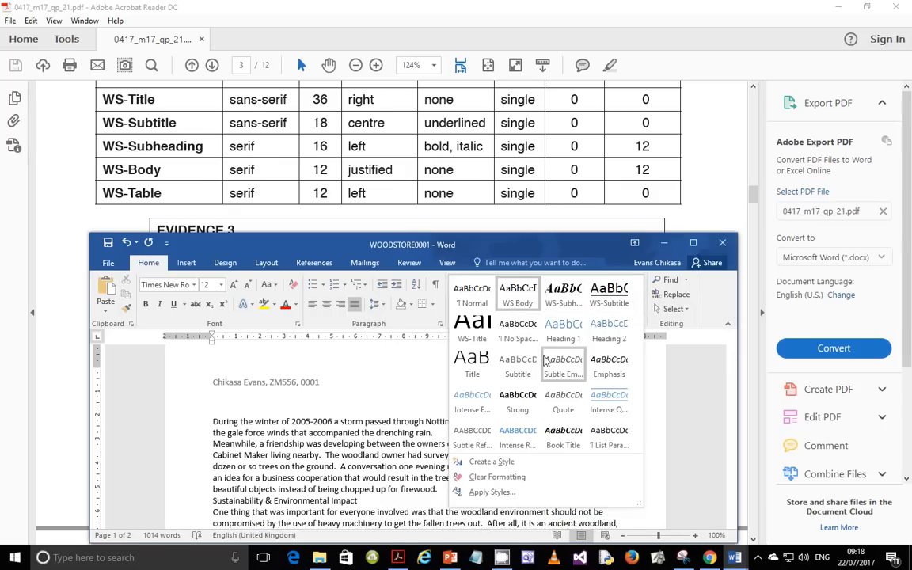
click(491, 462)
text(WS-Table)
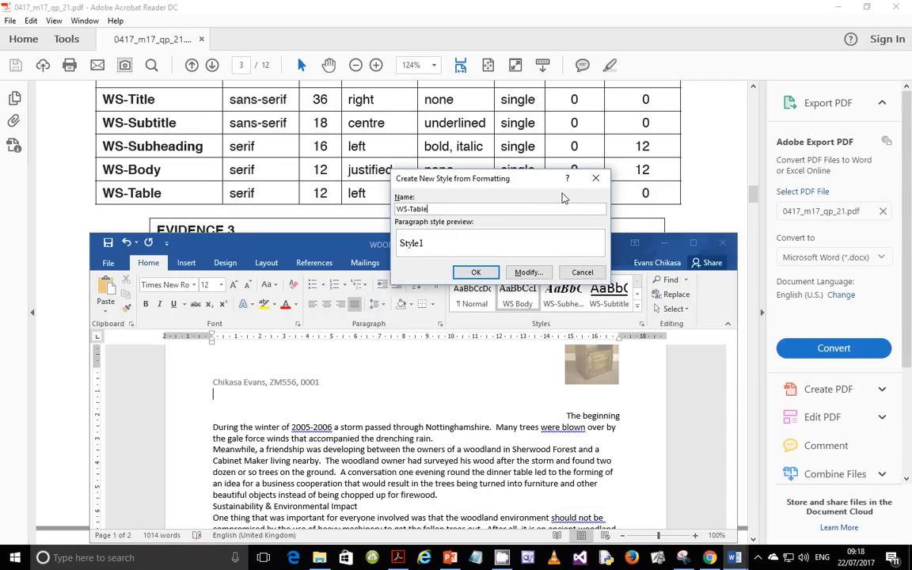
click(528, 271)
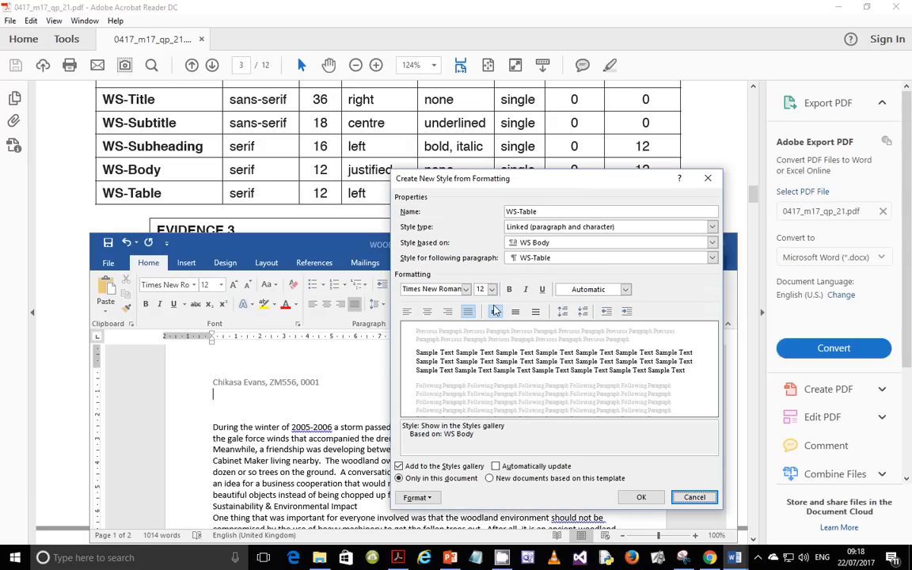
click(407, 311)
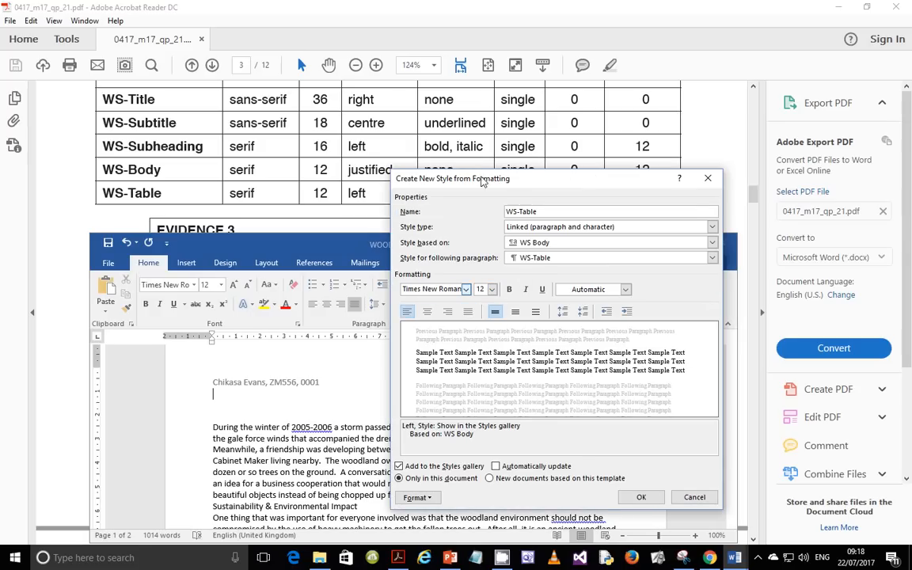
Step: Set WS-Table's space after to 0 pt and save the style
drag(481, 180, 465, 235)
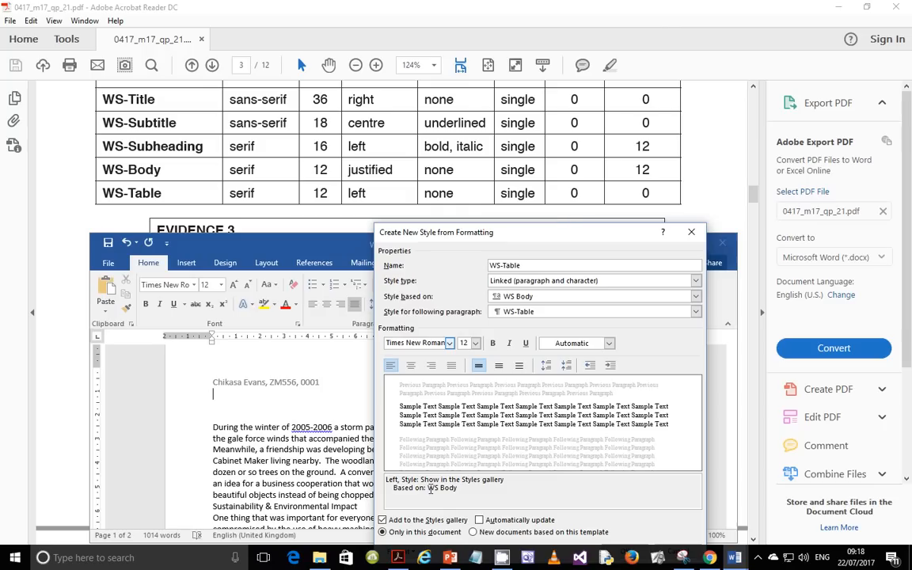
drag(414, 236, 413, 180)
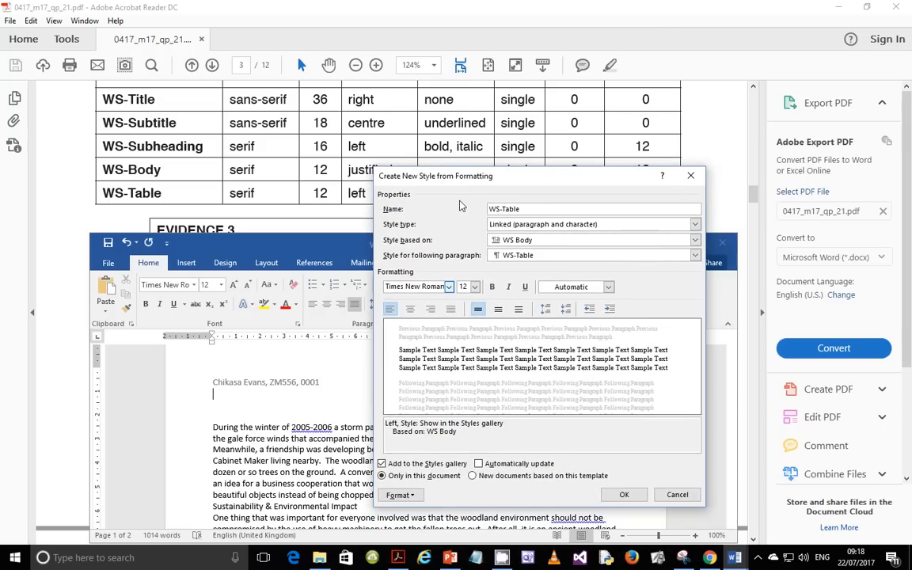
click(417, 494)
click(427, 377)
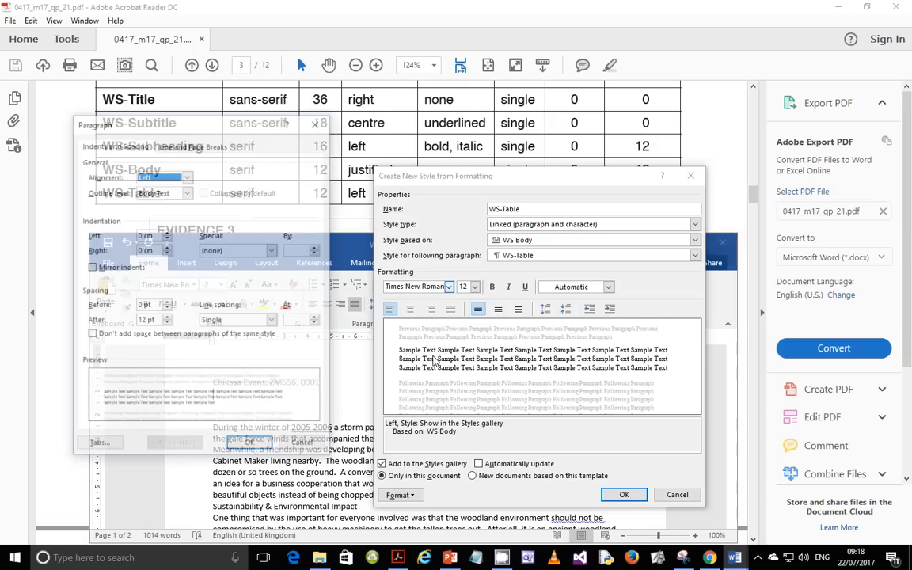
click(166, 324)
click(166, 324)
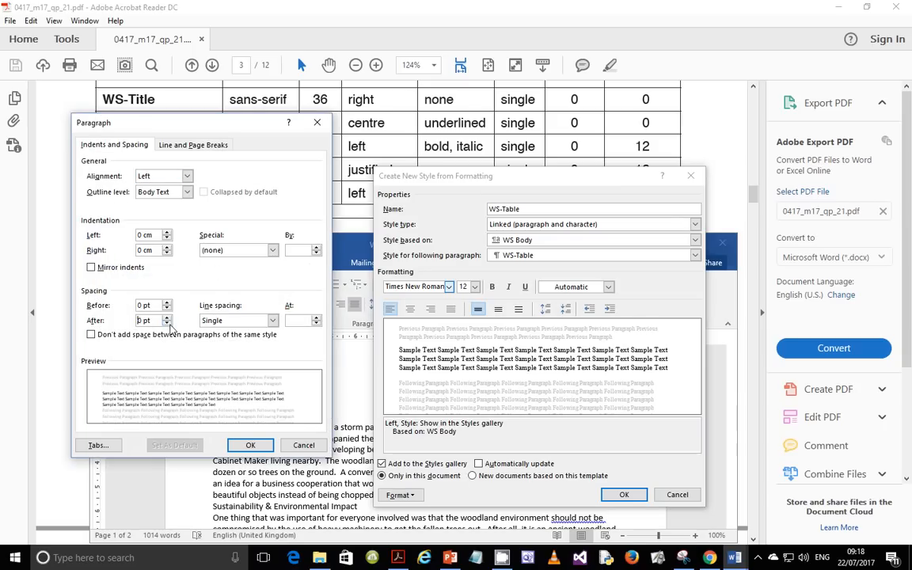
click(247, 444)
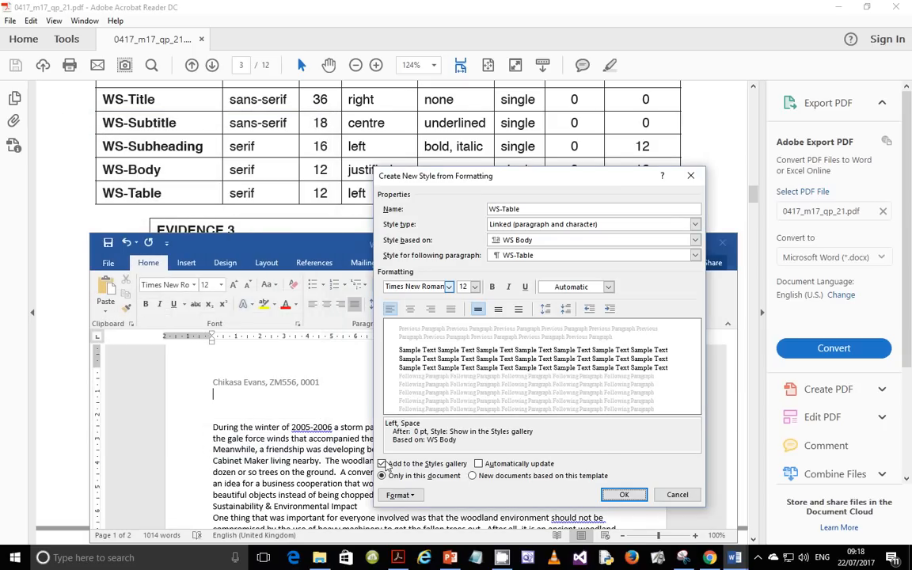
click(621, 495)
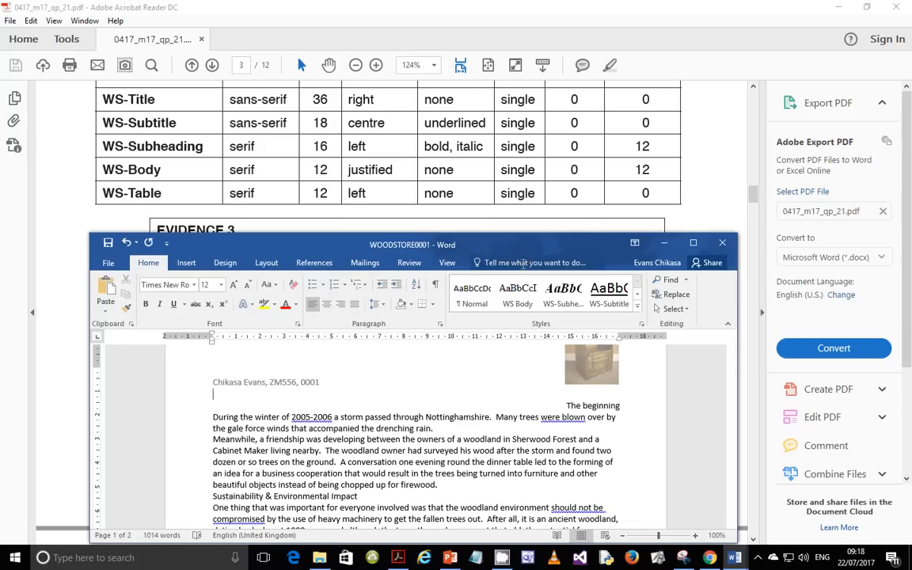
Step: Maximise the newsletter window, then bring the exam paper back in front showing Evidence 3
click(694, 243)
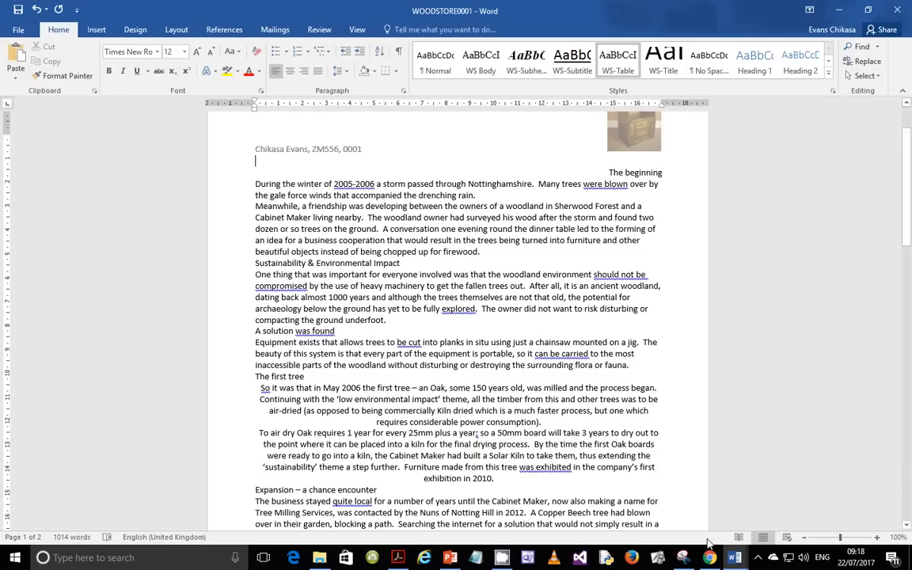
click(399, 526)
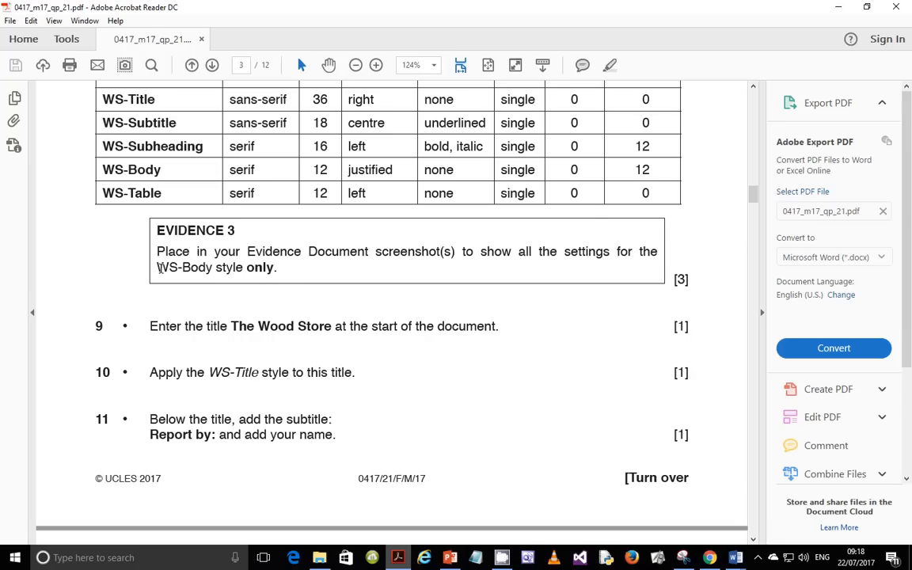
Step: Highlight 'WS-Body style only' in the Evidence 3 box and return to the WOODSTORE0001 newsletter
drag(159, 268, 259, 269)
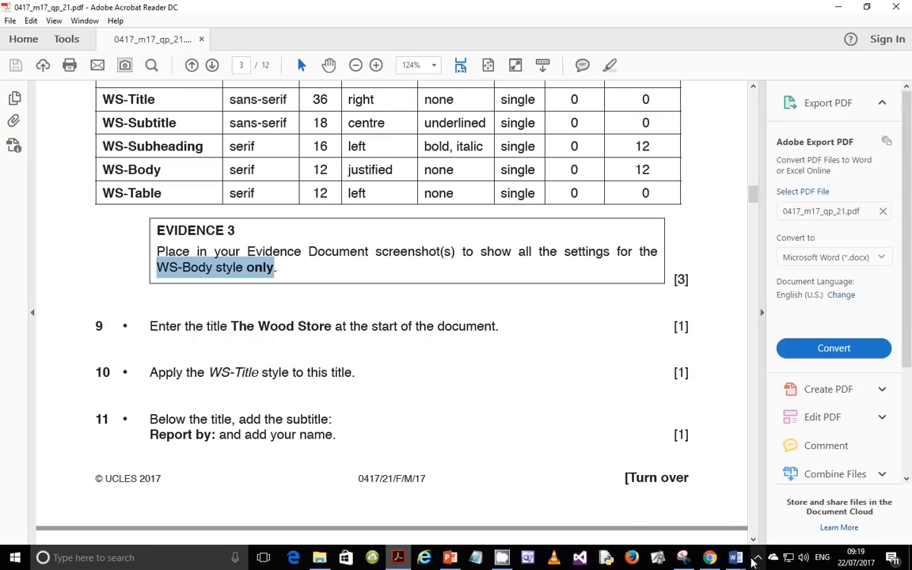
mouse_move(734, 557)
click(814, 498)
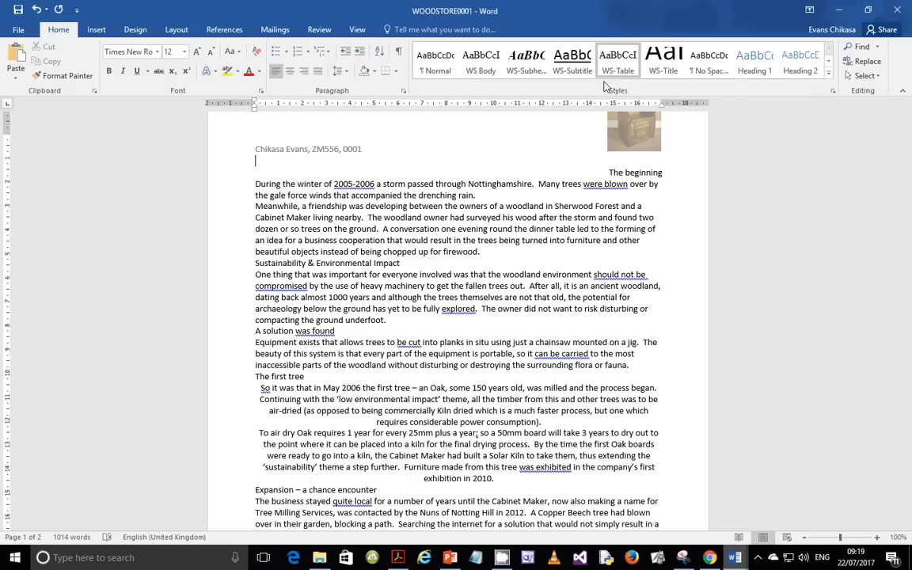
Step: Open the WS Body Modify Style and Paragraph settings and place them side by side
right_click(467, 67)
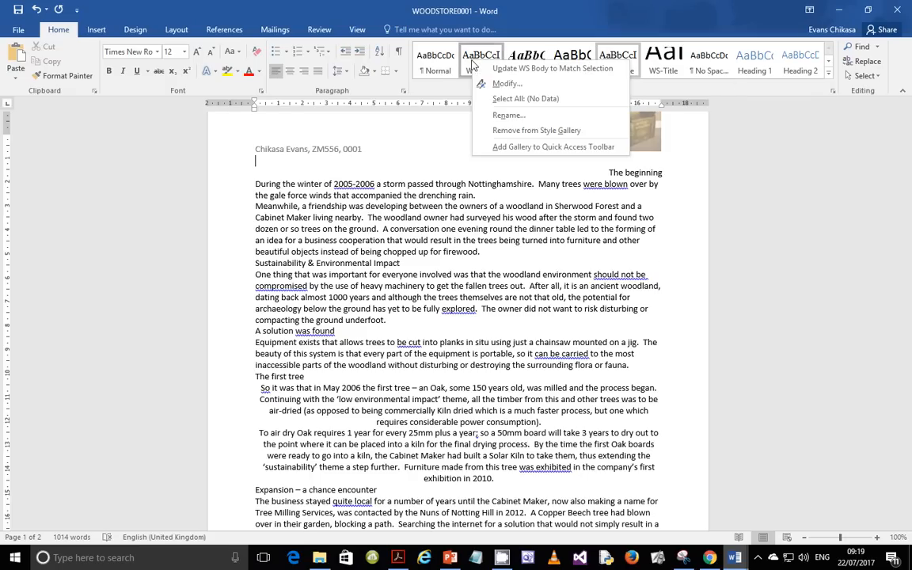
click(479, 76)
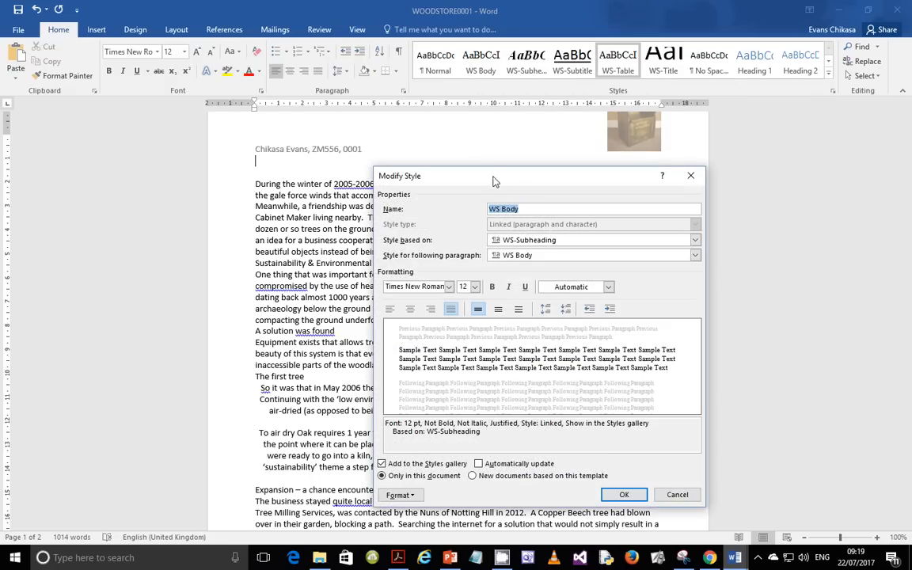
drag(496, 177, 240, 145)
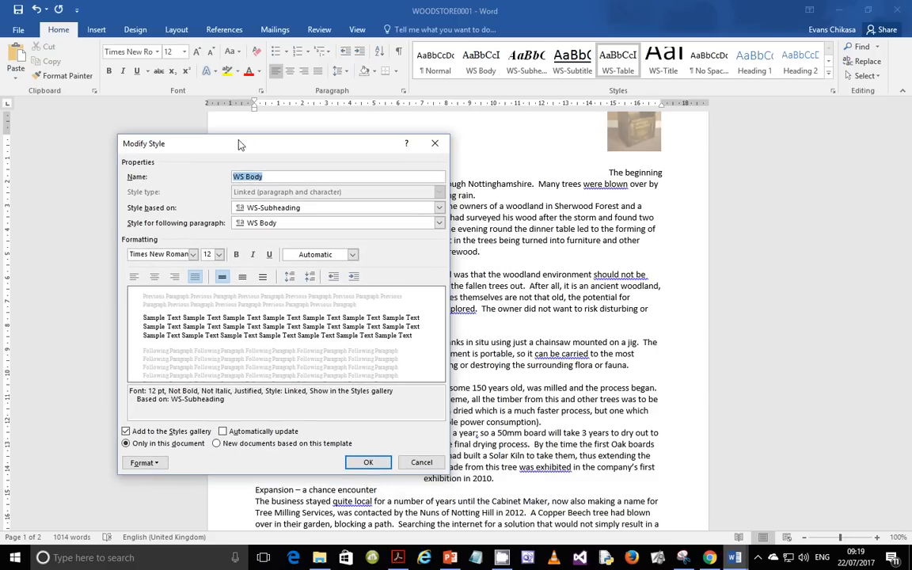
click(143, 462)
click(206, 165)
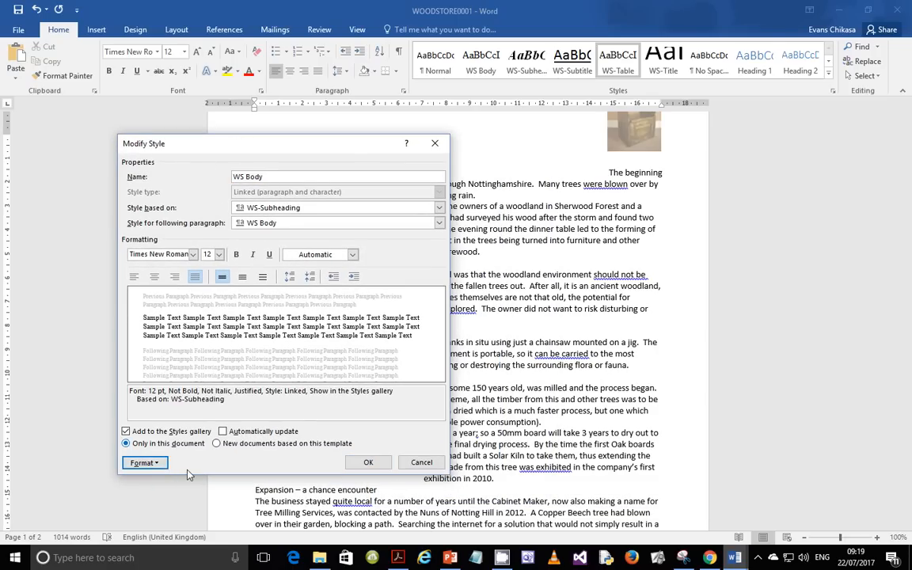
click(154, 462)
click(184, 348)
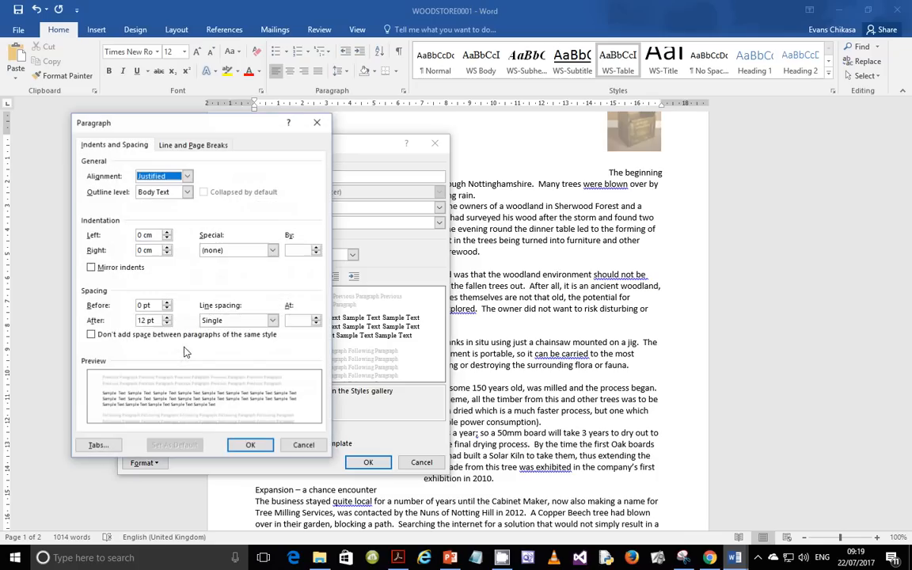
drag(167, 122, 551, 145)
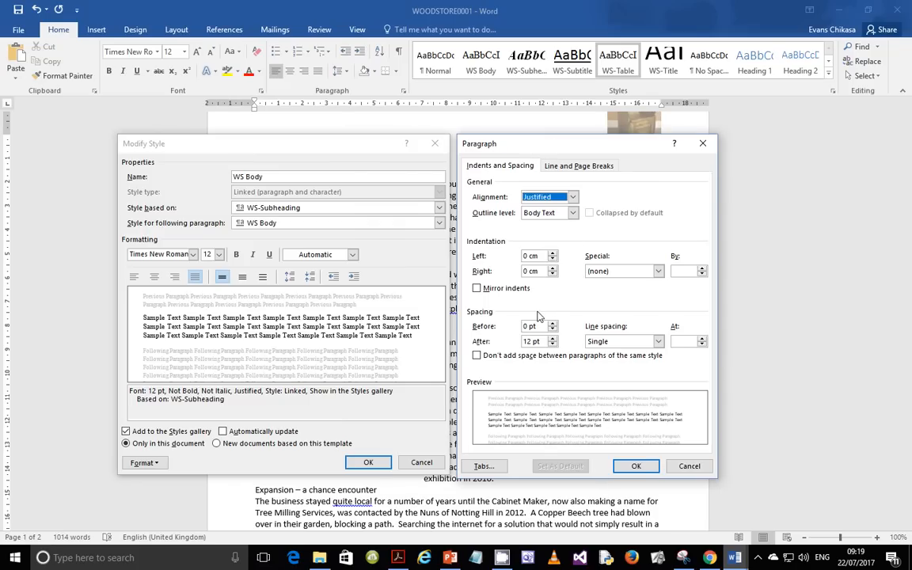
Step: Screenshot both WS Body settings windows and copy the capture to the clipboard
key(super+shift+s)
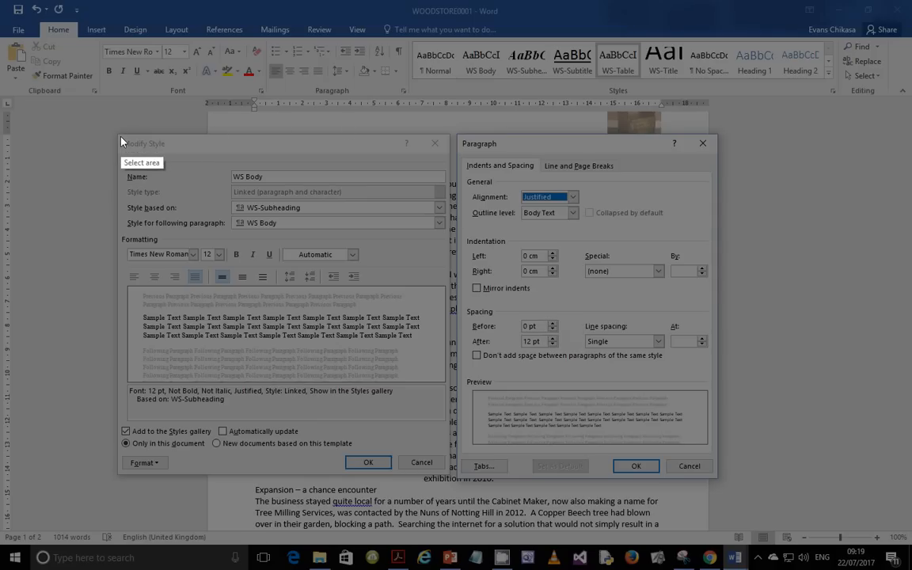
mouse_move(120, 139)
mouse_down()
mouse_move(661, 380)
mouse_move(723, 485)
mouse_up()
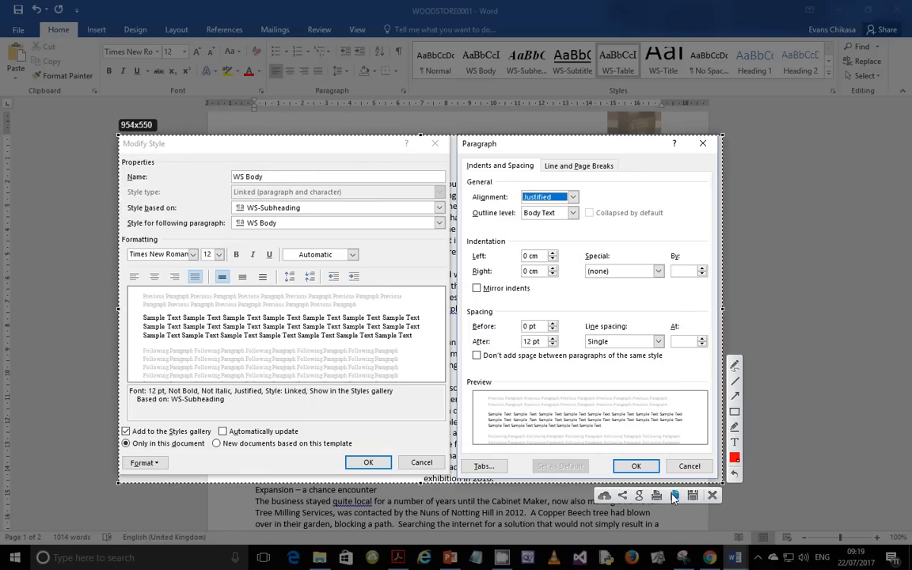
click(712, 494)
click(698, 558)
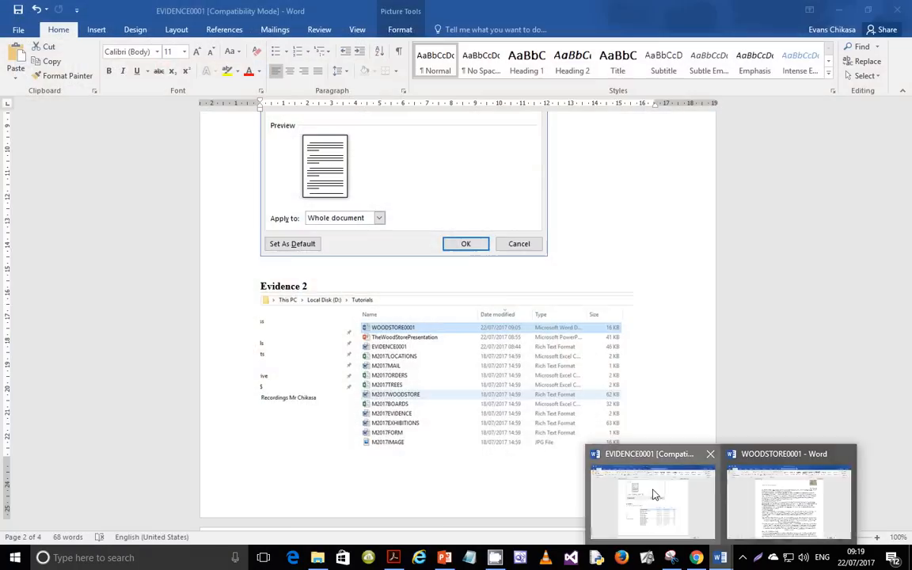
Step: Close the style dialogs and paste the screenshot over the Evidence 3 placeholder in EVIDENCE0001
click(500, 374)
key(Escape)
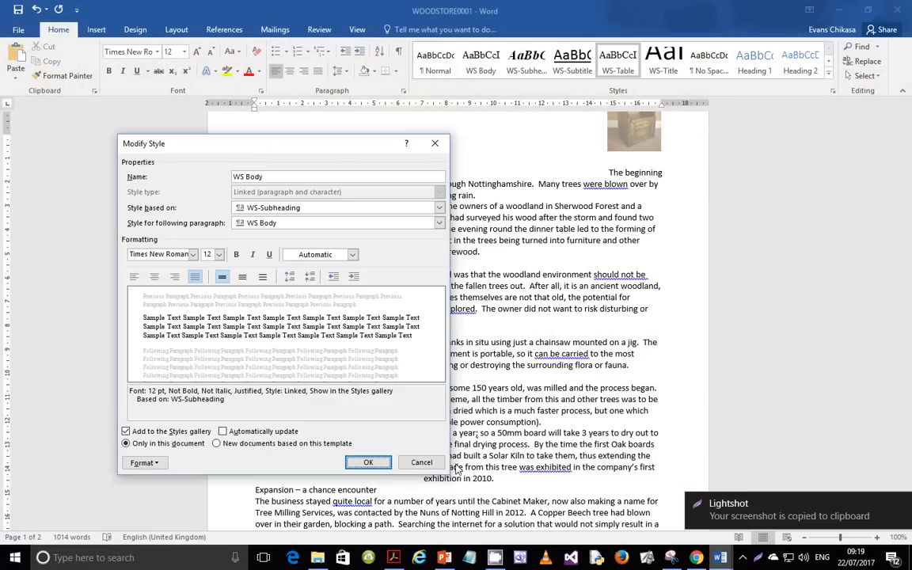
click(368, 464)
mouse_move(719, 557)
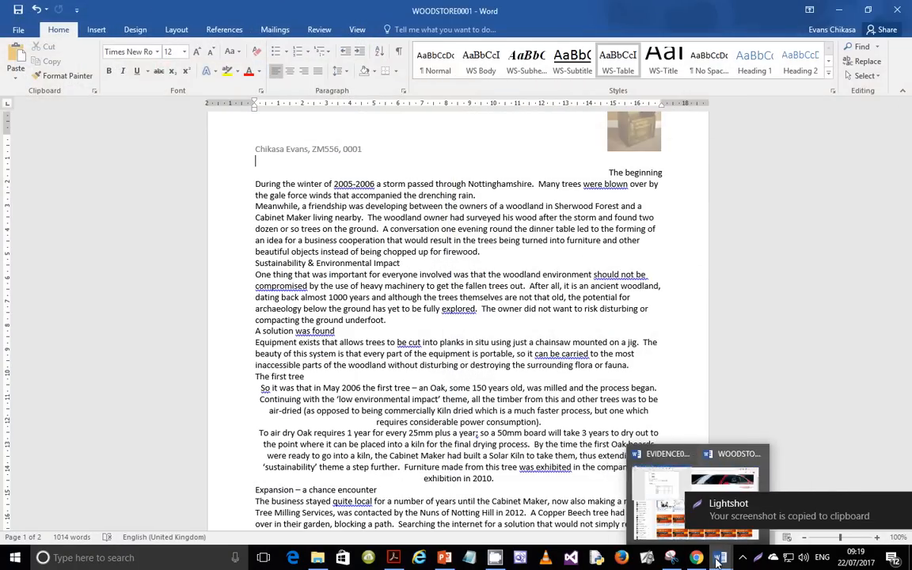
click(694, 532)
scroll(368, 407, down, 6)
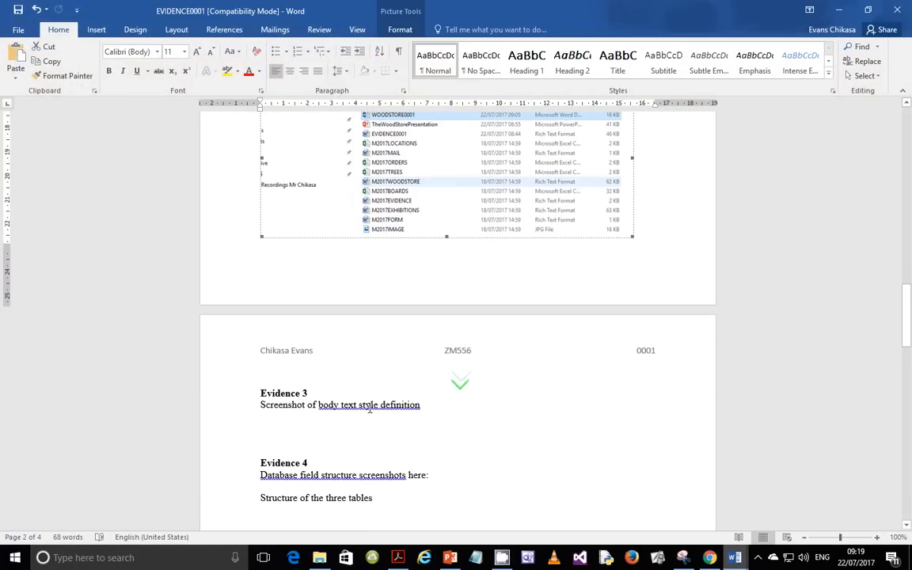
triple_click(367, 406)
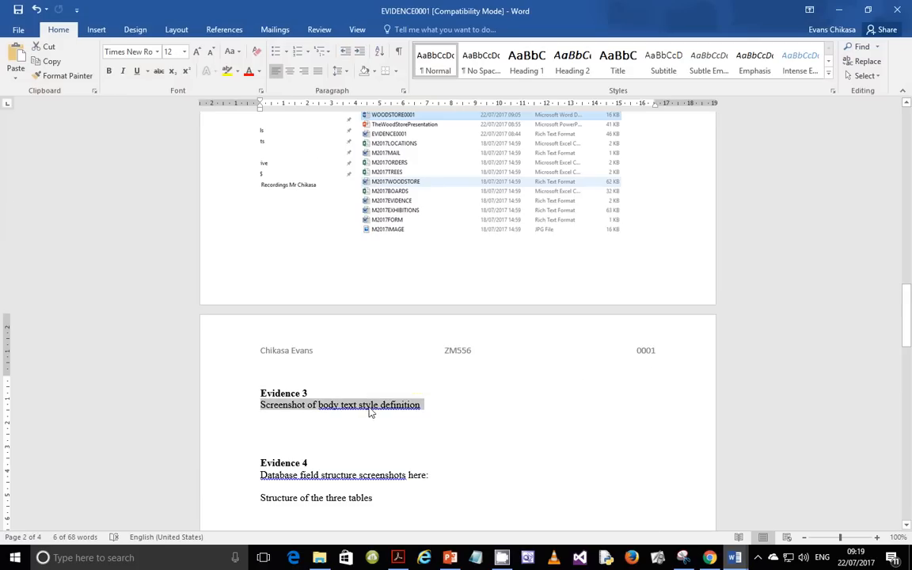
key(ctrl+v)
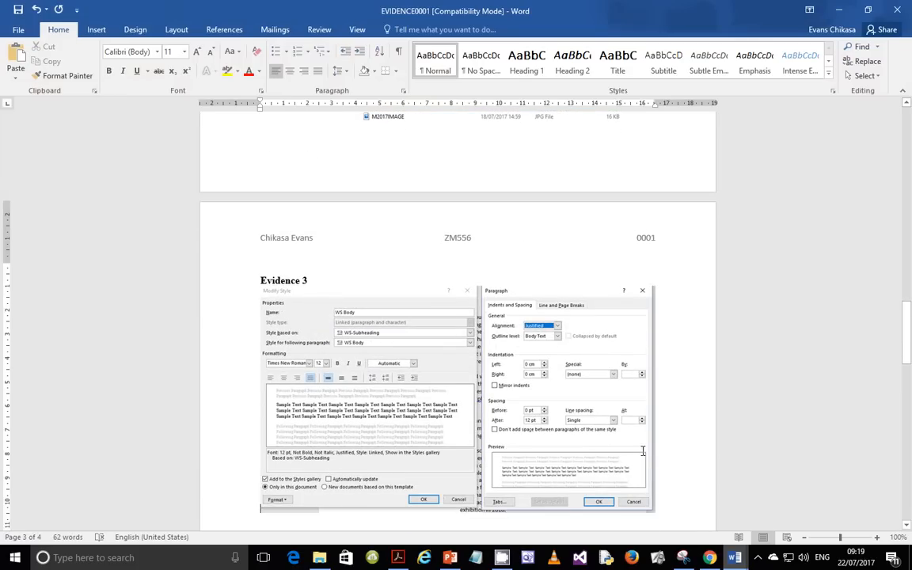
Step: Bring the exam paper back to the front and show the screen recording controls
click(398, 557)
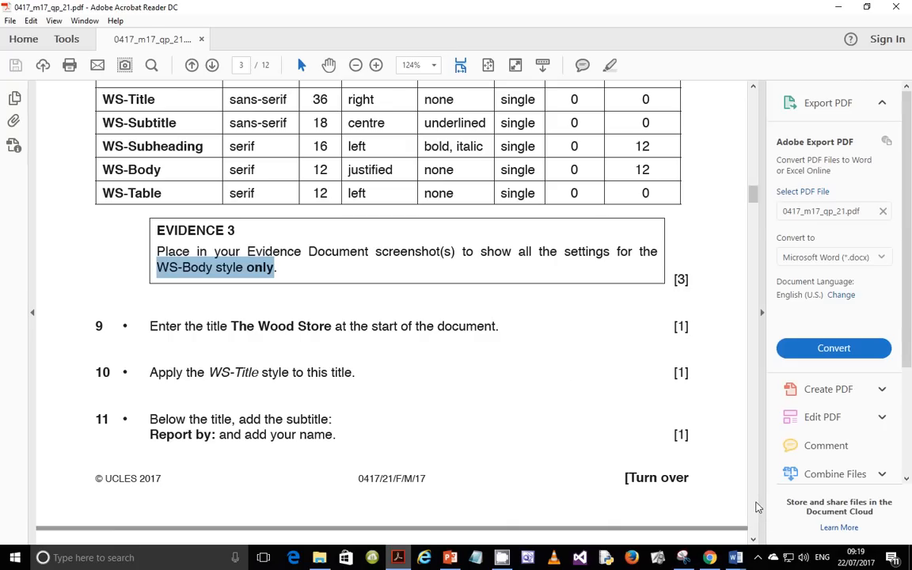
click(760, 558)
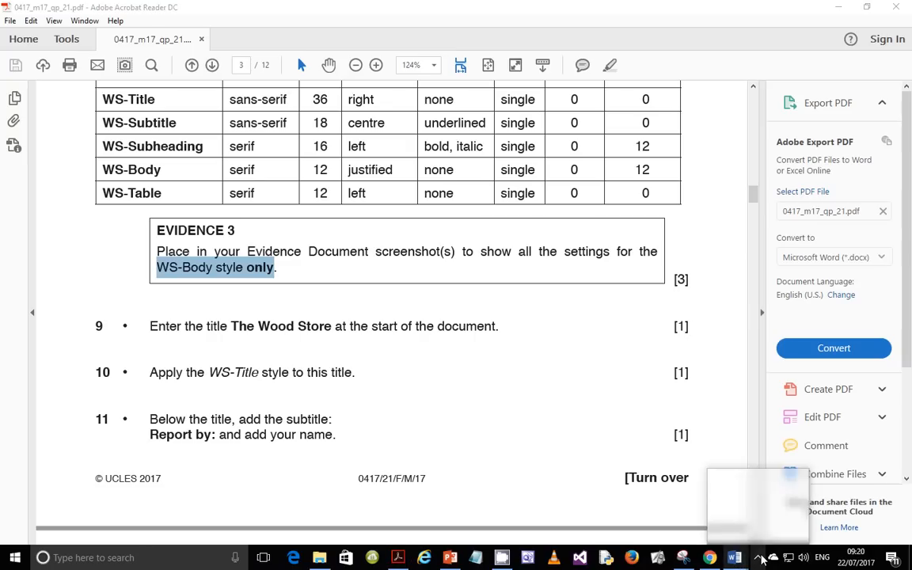
click(745, 480)
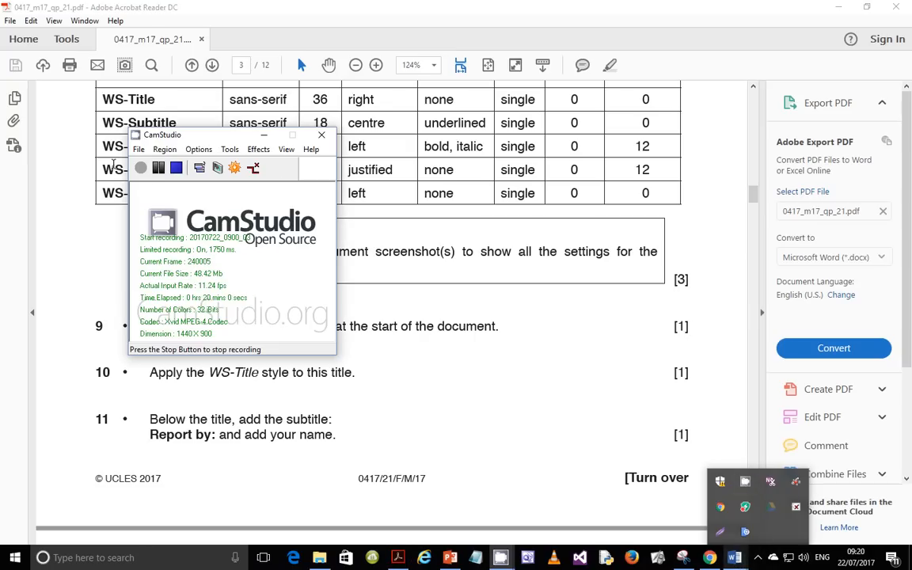